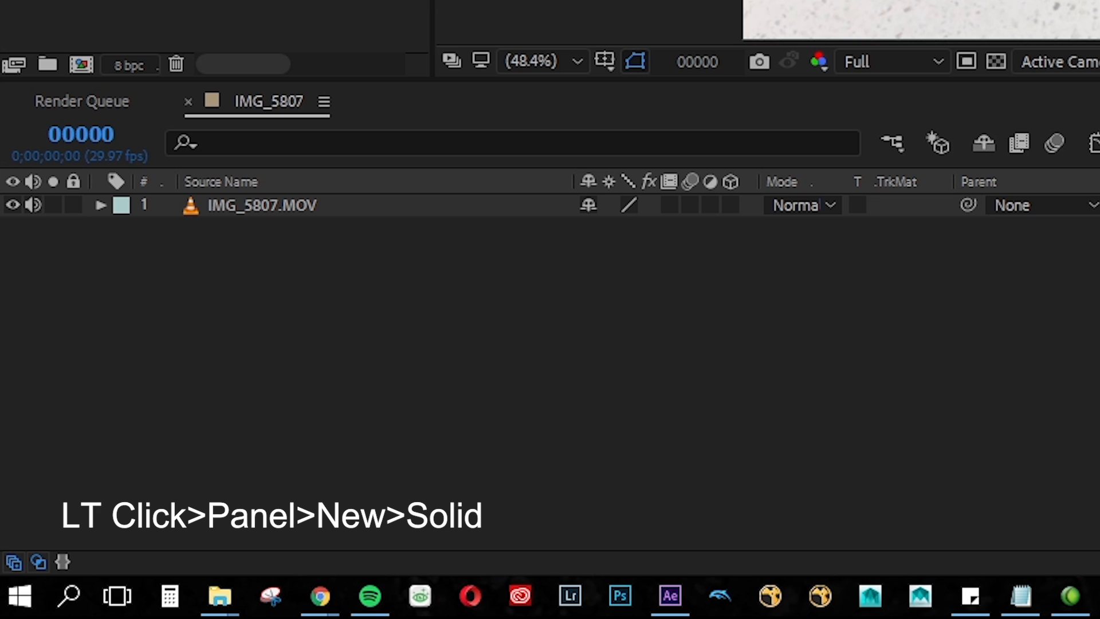
# Create a full-frame 1920 x 1080 px solid layer coloured pure red (FF0000) above the hand footage
pyautogui.rightClick(490, 212)
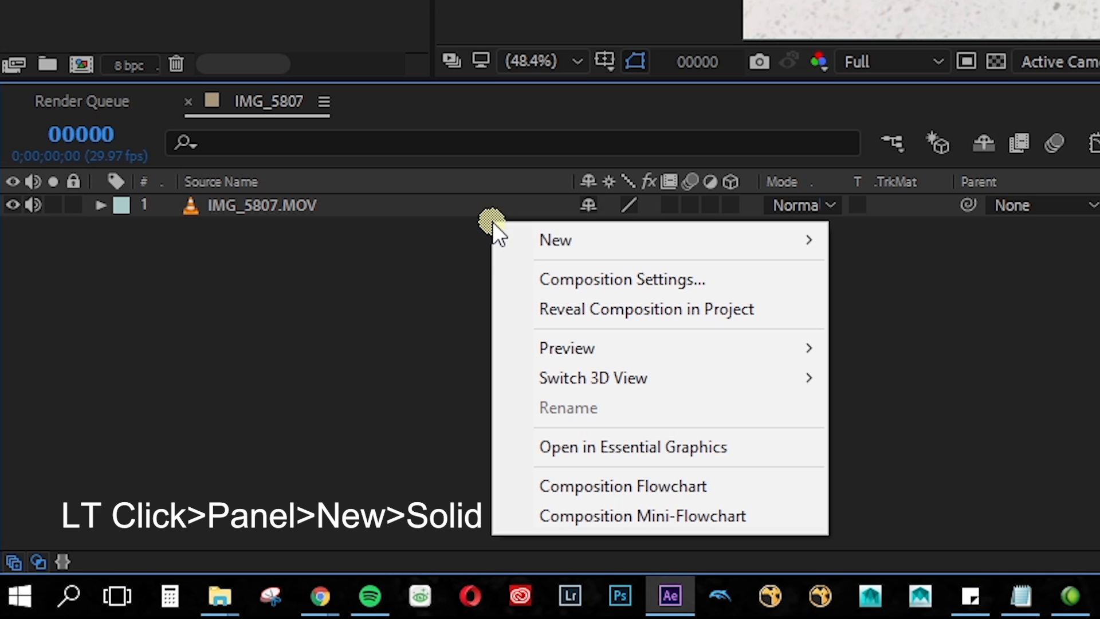
pyautogui.moveTo(555, 247)
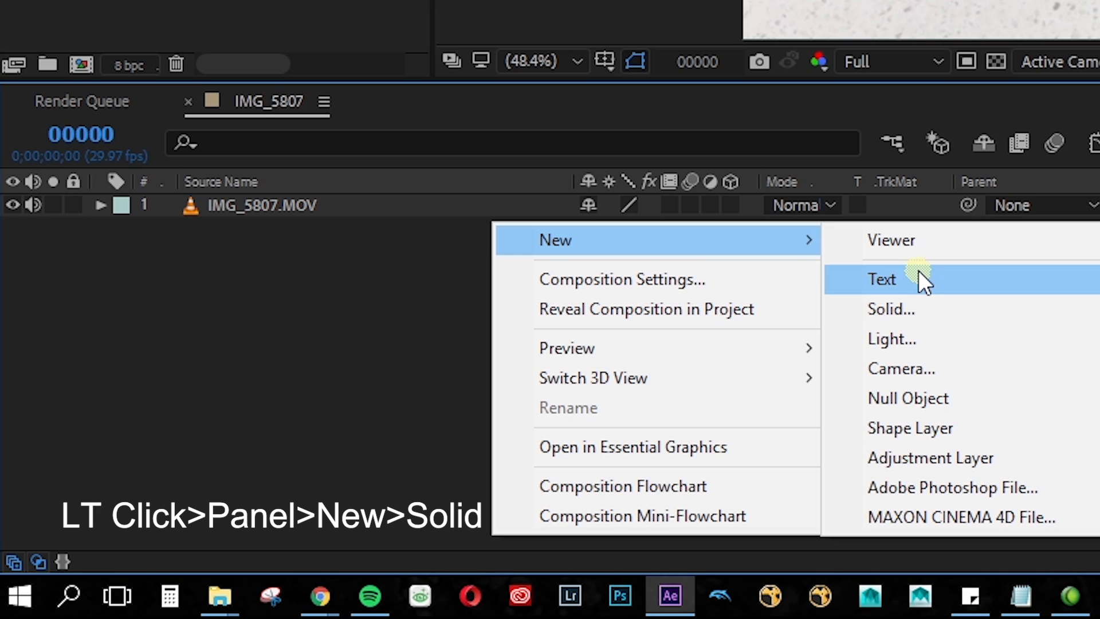
pyautogui.click(934, 314)
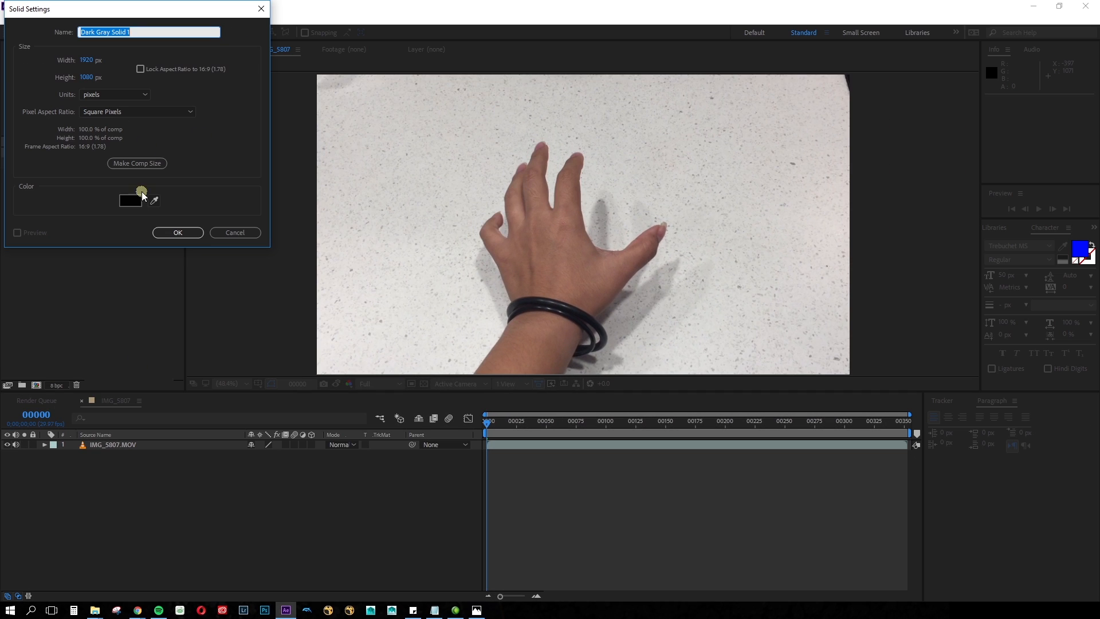
pyautogui.click(199, 23)
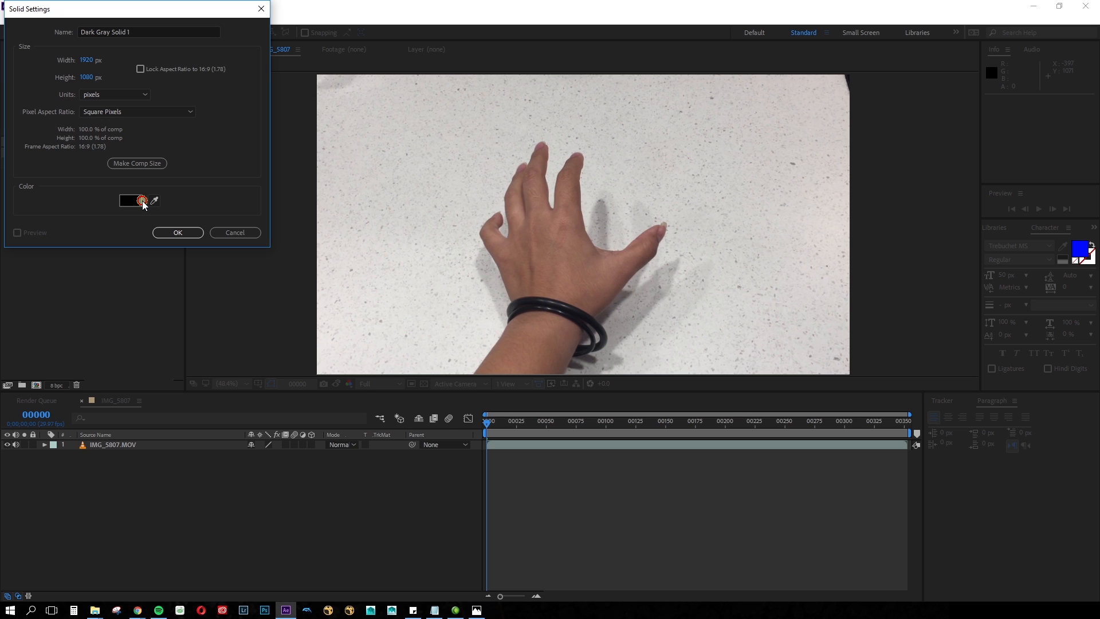
pyautogui.click(142, 205)
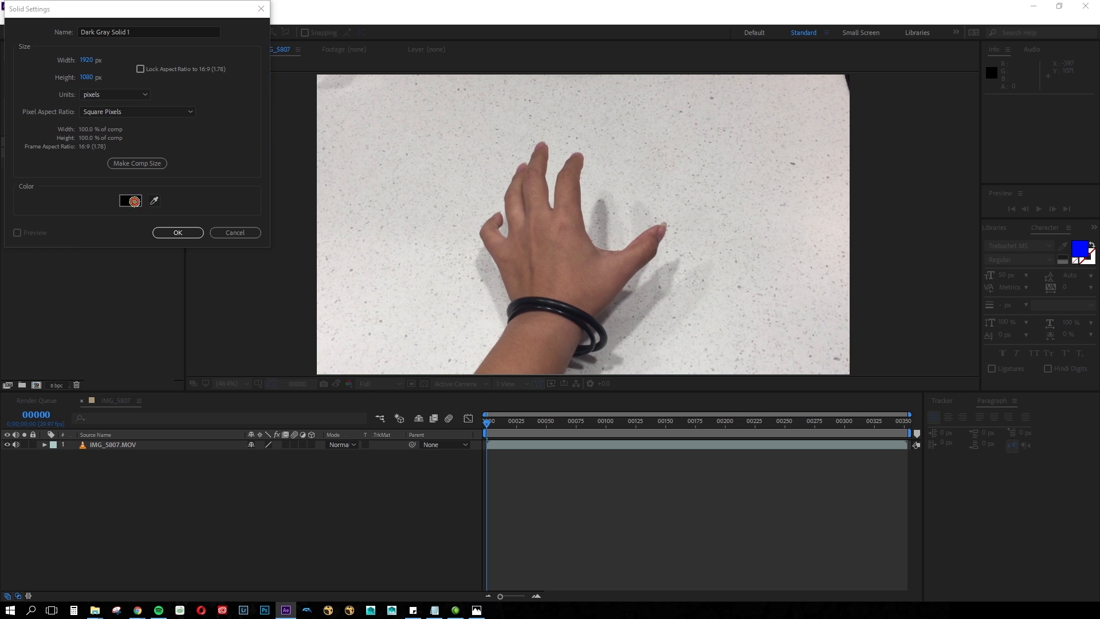
pyautogui.click(239, 139)
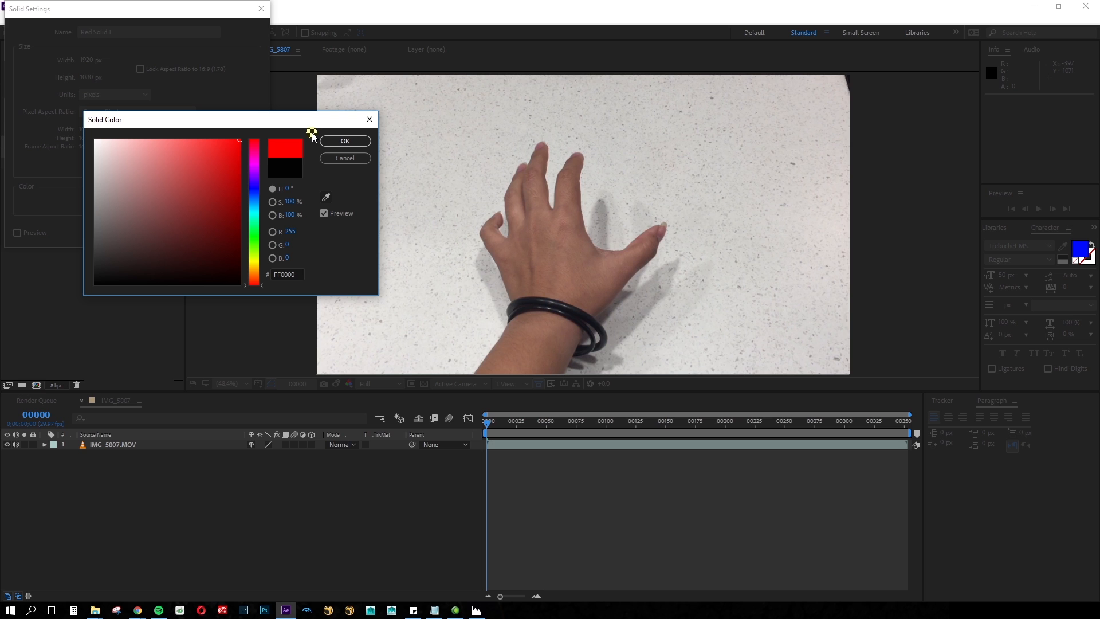
pyautogui.click(344, 140)
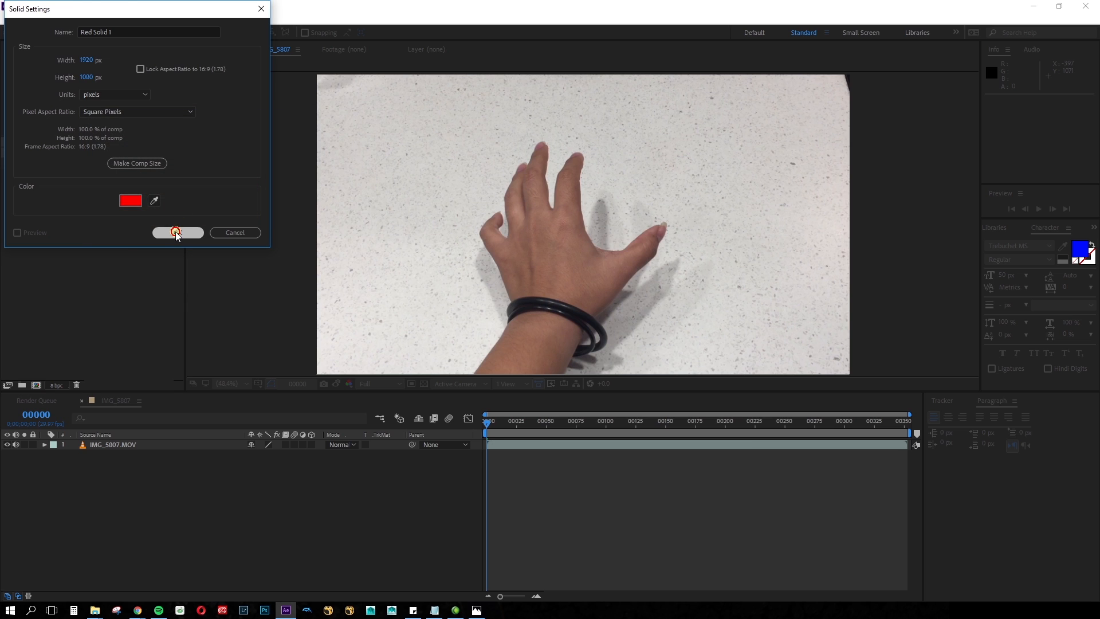
pyautogui.click(172, 231)
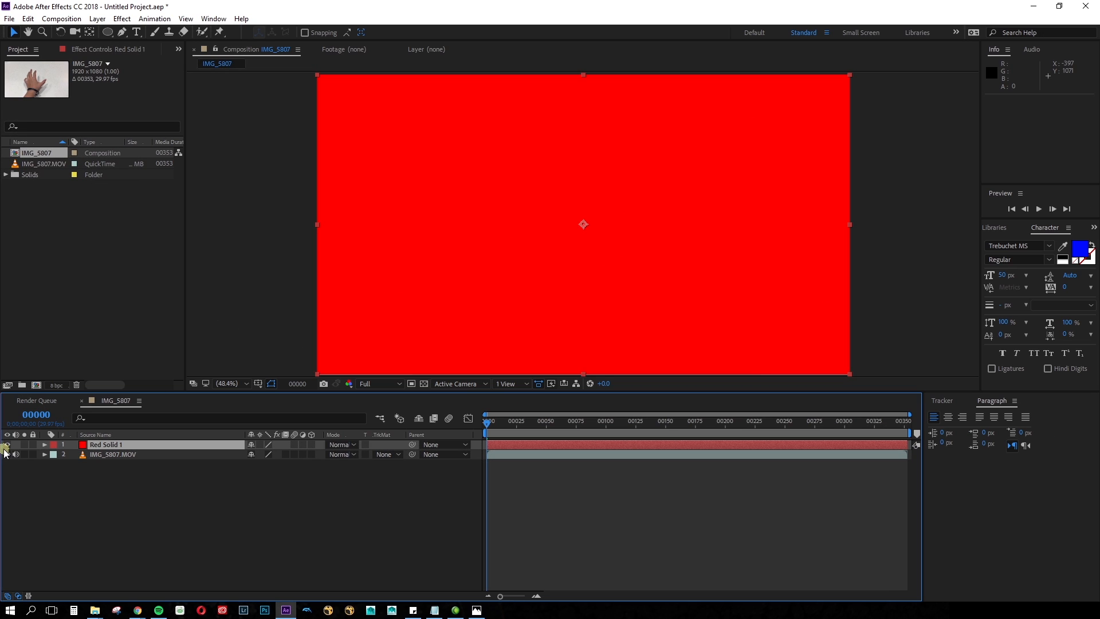
# Hide the red solid layer and enlarge the composition viewer for close work on the hand
pyautogui.click(14, 332)
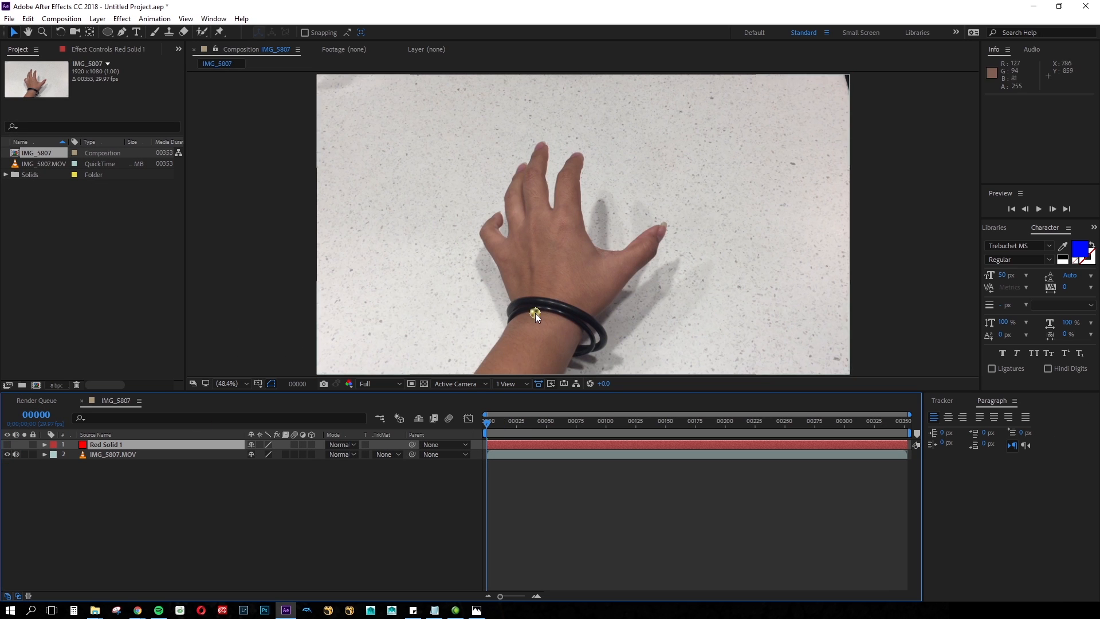
pyautogui.scroll(3, 601, 260)
pyautogui.scroll(-2, 591, 284)
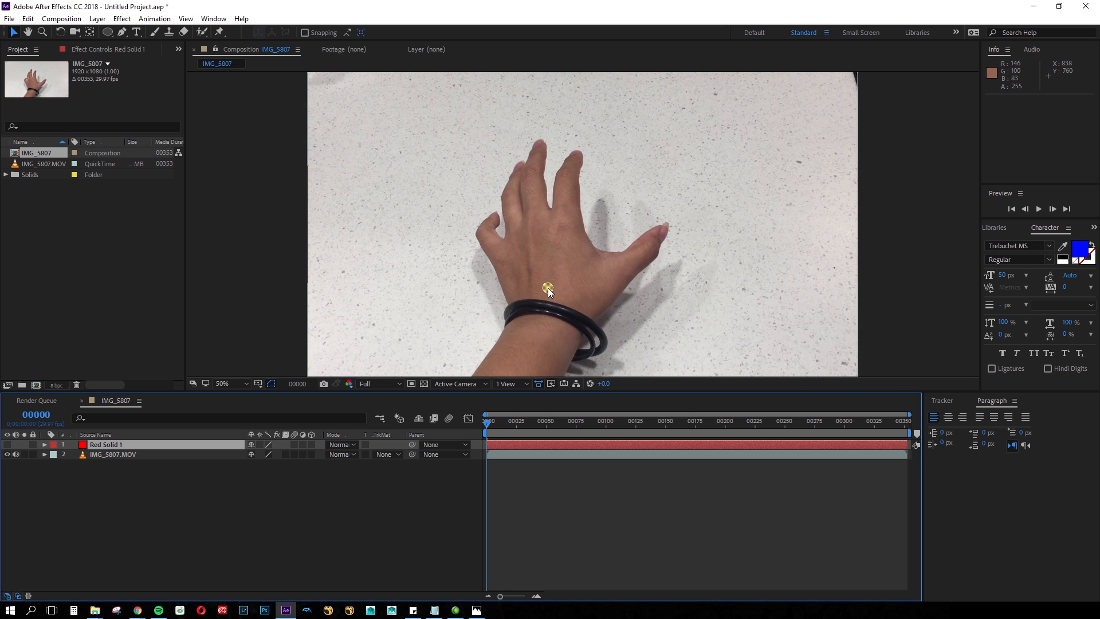
pyautogui.moveTo(485, 432)
pyautogui.mouseDown()
pyautogui.moveTo(576, 421)
pyautogui.moveTo(480, 422)
pyautogui.mouseUp()
pyautogui.scroll(3, 573, 278)
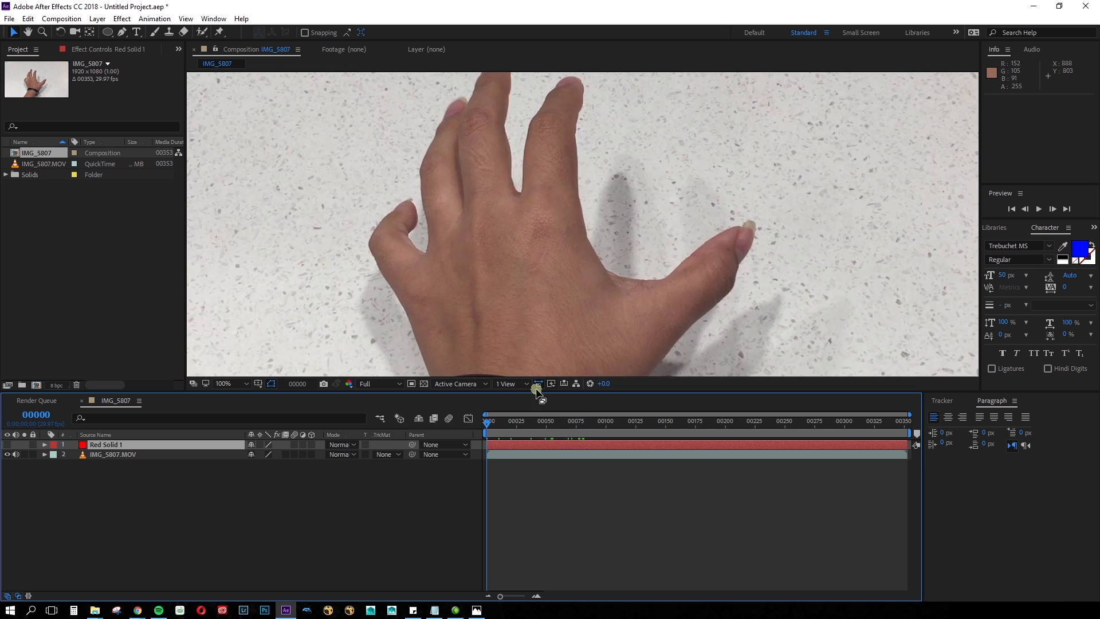
pyautogui.moveTo(540, 393); pyautogui.dragTo(523, 484)
pyautogui.moveTo(541, 407); pyautogui.dragTo(573, 392)
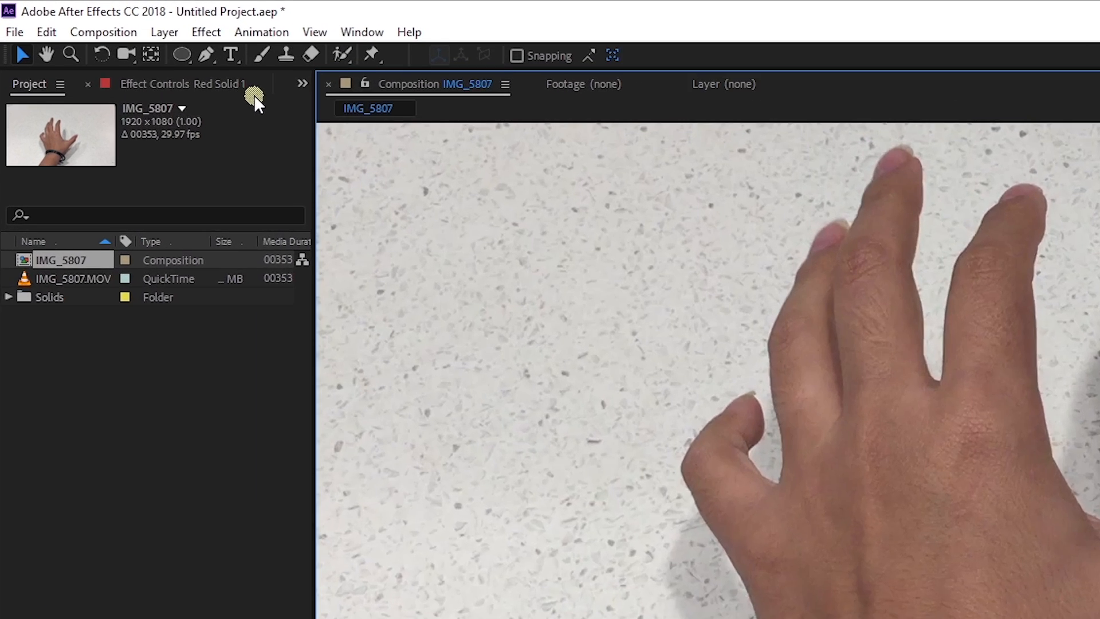
# With the Pen tool, trace a mask path on the red solid around the index finger to the gap beside the middle finger
pyautogui.press('g')
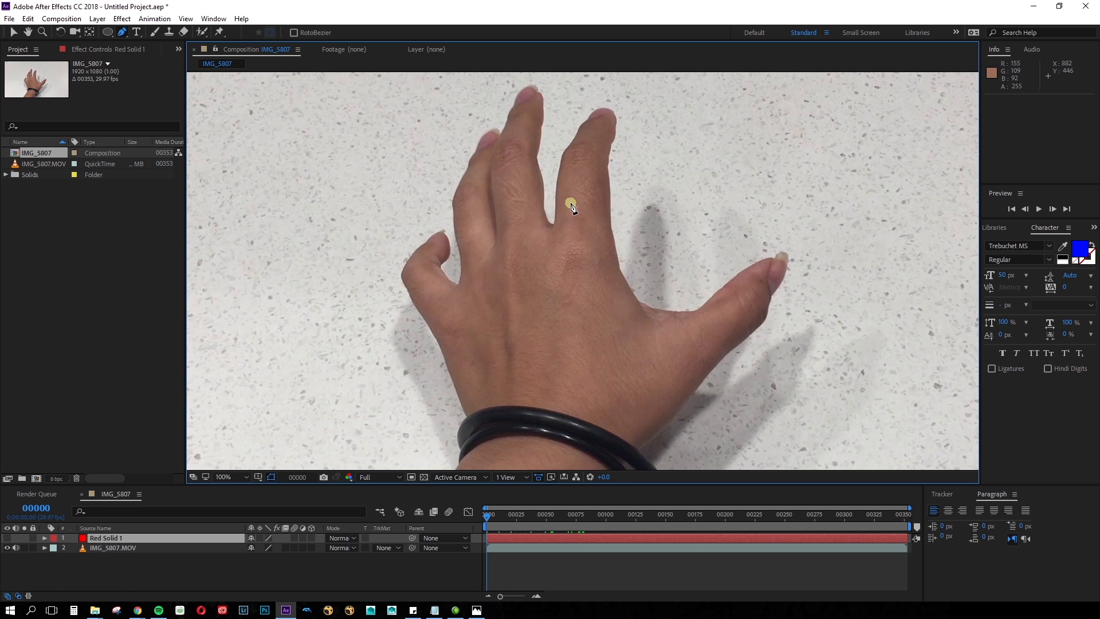
pyautogui.press('h')
pyautogui.moveTo(621, 373); pyautogui.dragTo(643, 377)
pyautogui.click(613, 221)
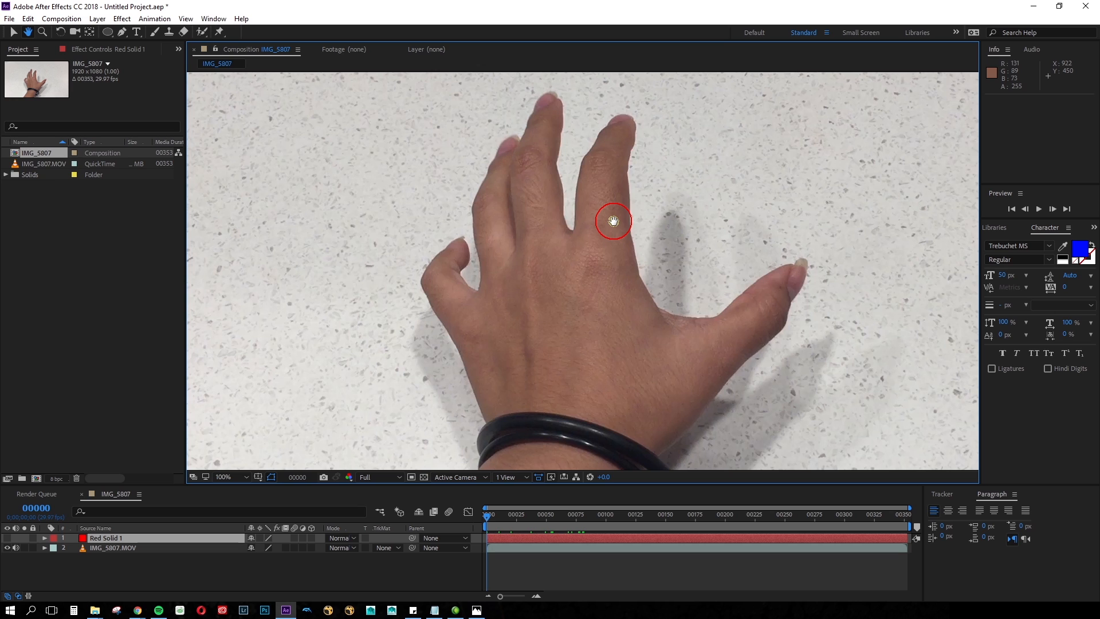
pyautogui.press('g')
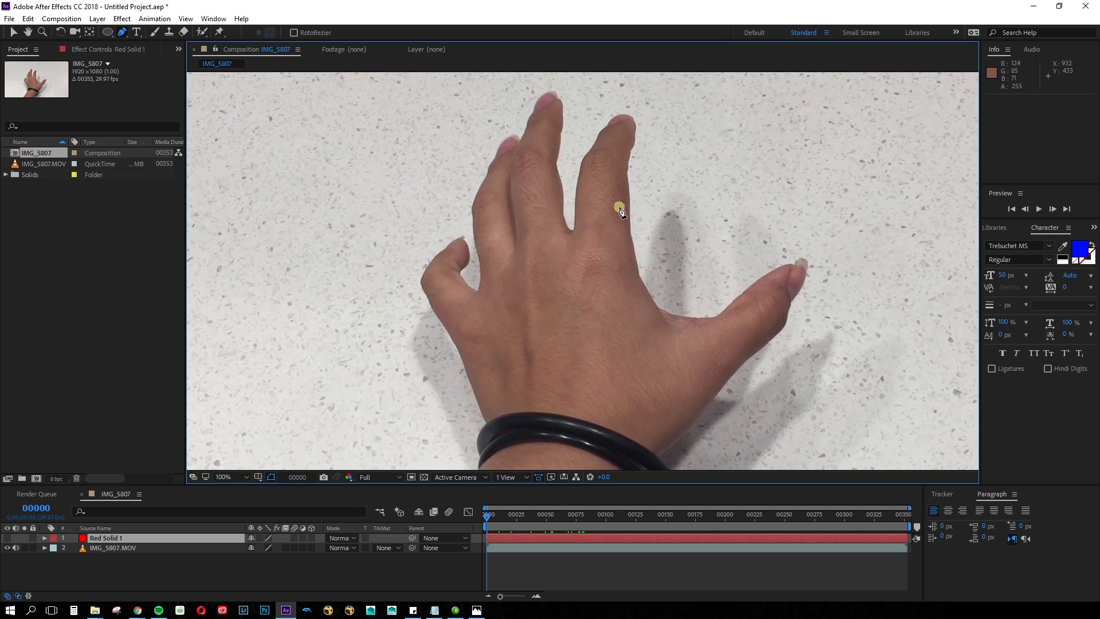
pyautogui.moveTo(635, 247); pyautogui.dragTo(475, 234)
pyautogui.scroll(2, 632, 197)
pyautogui.click(552, 110)
pyautogui.click(534, 127)
pyautogui.hotkey('ctrl', 'z')
pyautogui.click(516, 145)
pyautogui.hotkey('ctrl', 'z')
pyautogui.moveTo(469, 301); pyautogui.dragTo(445, 299)
# Try to continue the index finger's mask path up and around the tip of the middle finger
pyautogui.moveTo(432, 211)
pyautogui.mouseDown()
pyautogui.moveTo(435, 223)
pyautogui.moveTo(423, 196)
pyautogui.moveTo(435, 191)
pyautogui.mouseUp()
pyautogui.hotkey('ctrl', 'z')
pyautogui.hotkey('ctrl', 'z')
pyautogui.moveTo(441, 146); pyautogui.dragTo(465, 201)
pyautogui.moveTo(463, 164); pyautogui.dragTo(446, 140)
pyautogui.click(452, 156)
pyautogui.click(434, 143)
pyautogui.click(408, 168)
pyautogui.click(402, 187)
pyautogui.click(392, 208)
pyautogui.press('space')
pyautogui.moveTo(391, 244); pyautogui.dragTo(463, 186)
# Undo the mask vertices placed around the middle finger, keeping only the index finger's outline
pyautogui.hotkey('ctrl', 'z')
pyautogui.hotkey('ctrl', 'z')
pyautogui.hotkey('ctrl', 'z')
pyautogui.hotkey('ctrl', 'z')
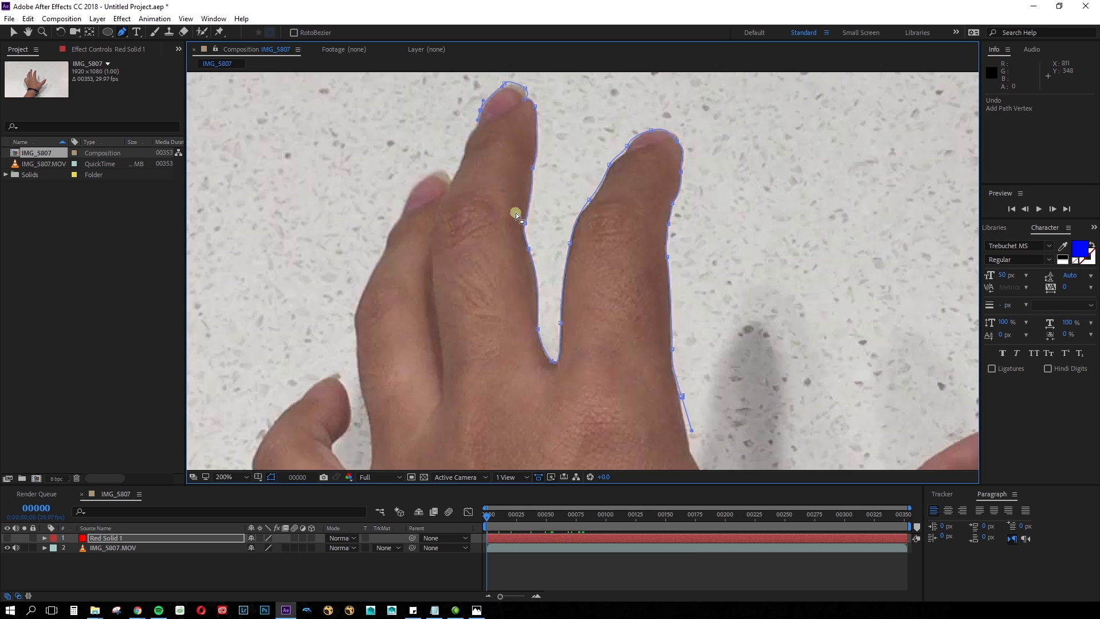
pyautogui.press('Delete')
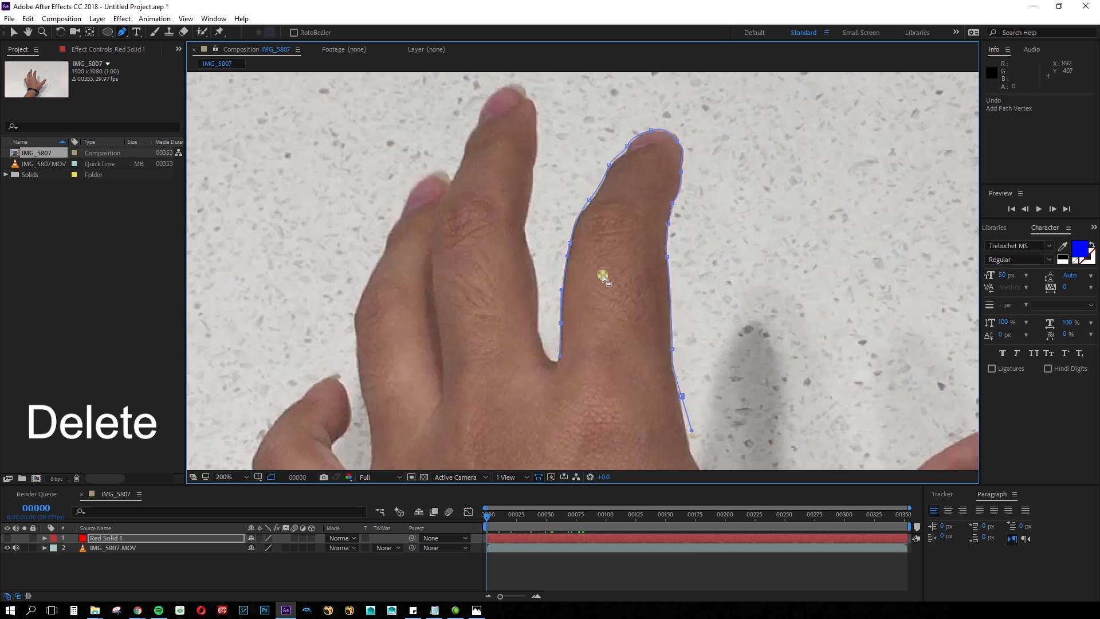
# Carry the mask path across the knuckle at the index finger's base and close it at its first vertex
pyautogui.click(561, 385)
pyautogui.click(566, 404)
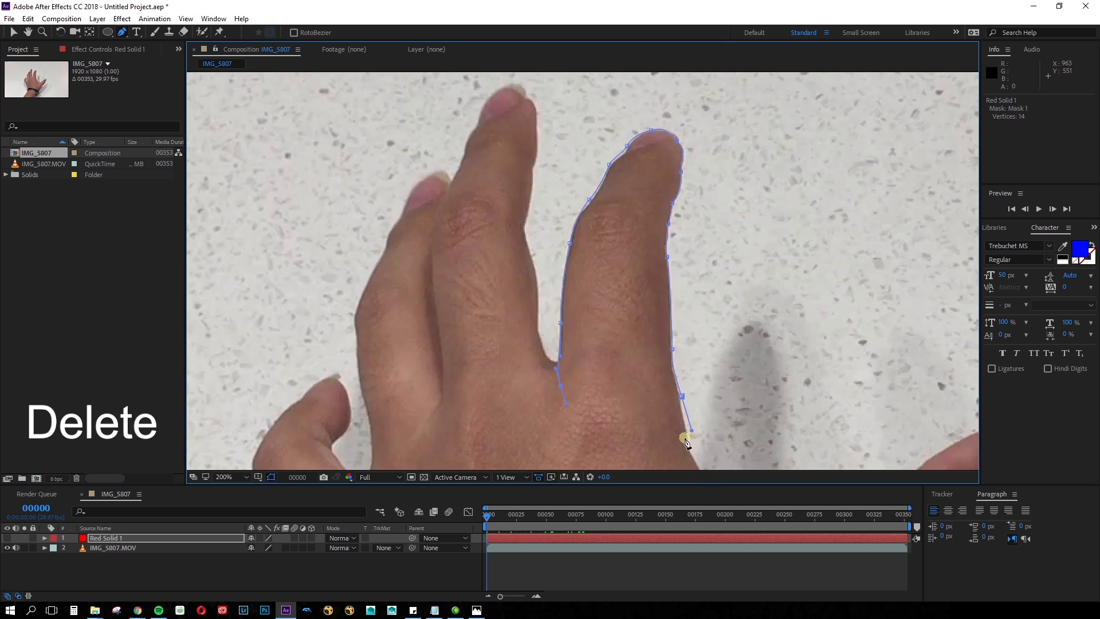
pyautogui.moveTo(636, 392); pyautogui.dragTo(618, 325)
pyautogui.click(650, 376)
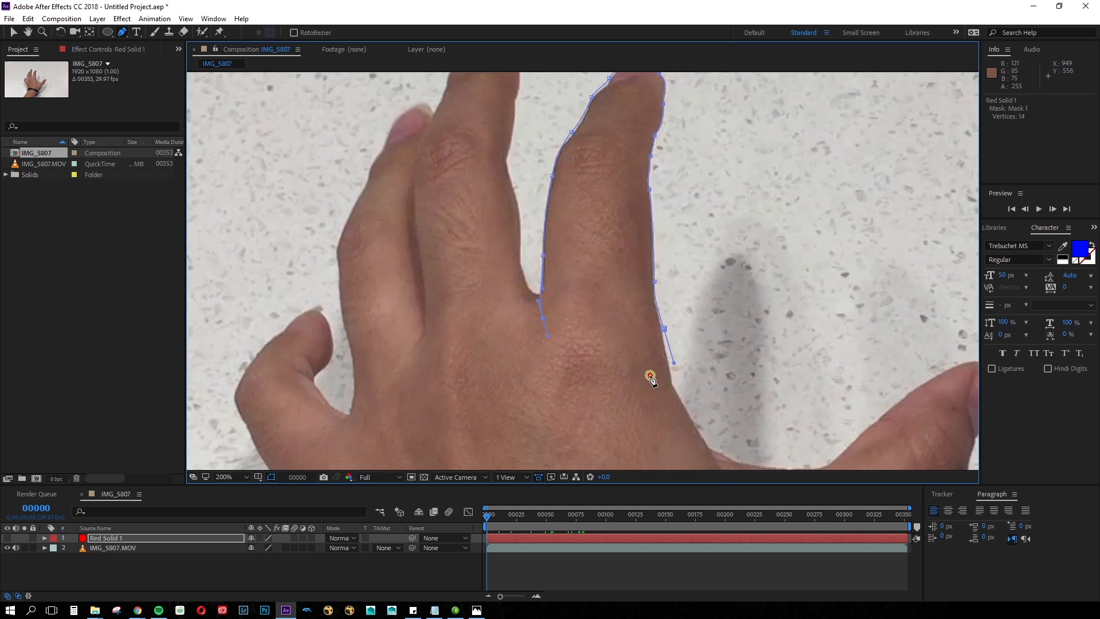
pyautogui.moveTo(650, 375); pyautogui.dragTo(658, 373)
pyautogui.click(664, 324)
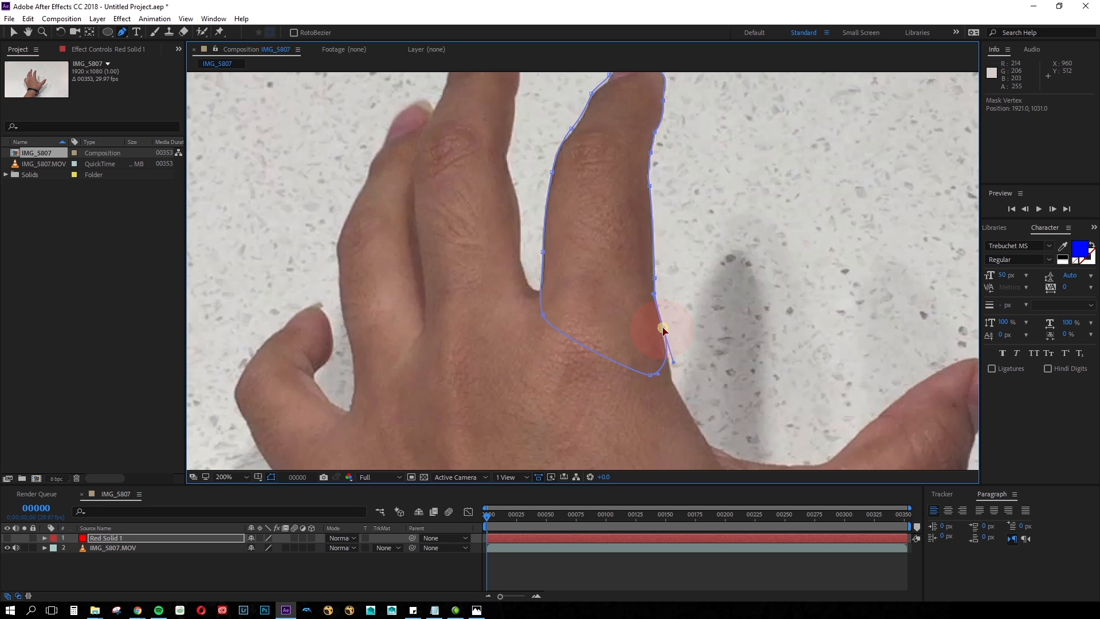
# Adjust the mask vertices along the index finger's edge facing the middle finger so they follow the skin outline
pyautogui.moveTo(606, 239); pyautogui.dragTo(621, 324)
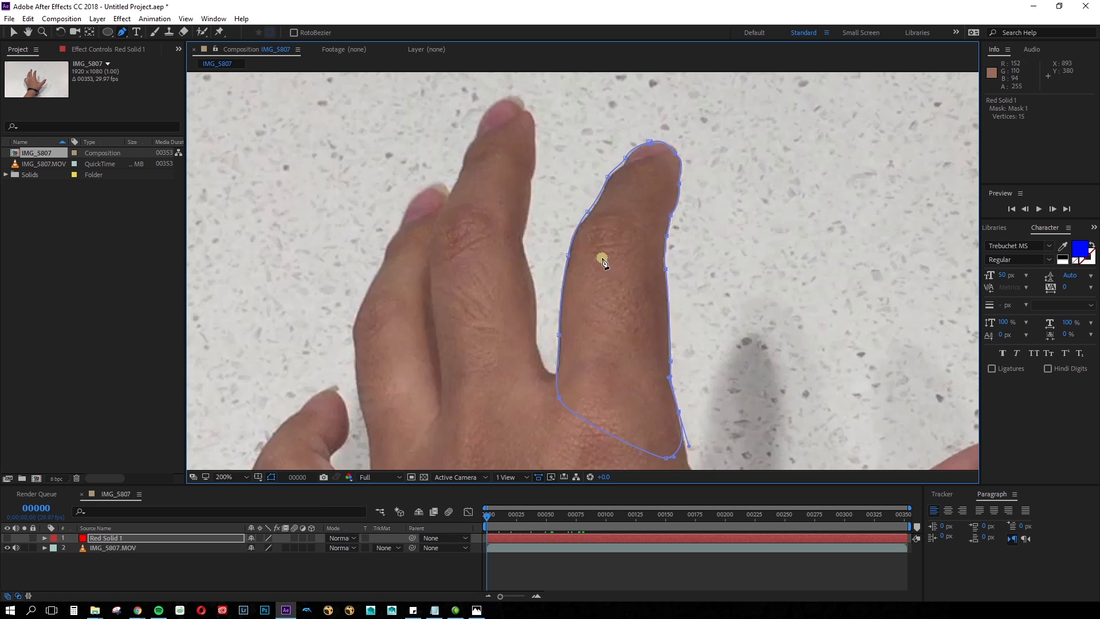
pyautogui.scroll(1, 601, 260)
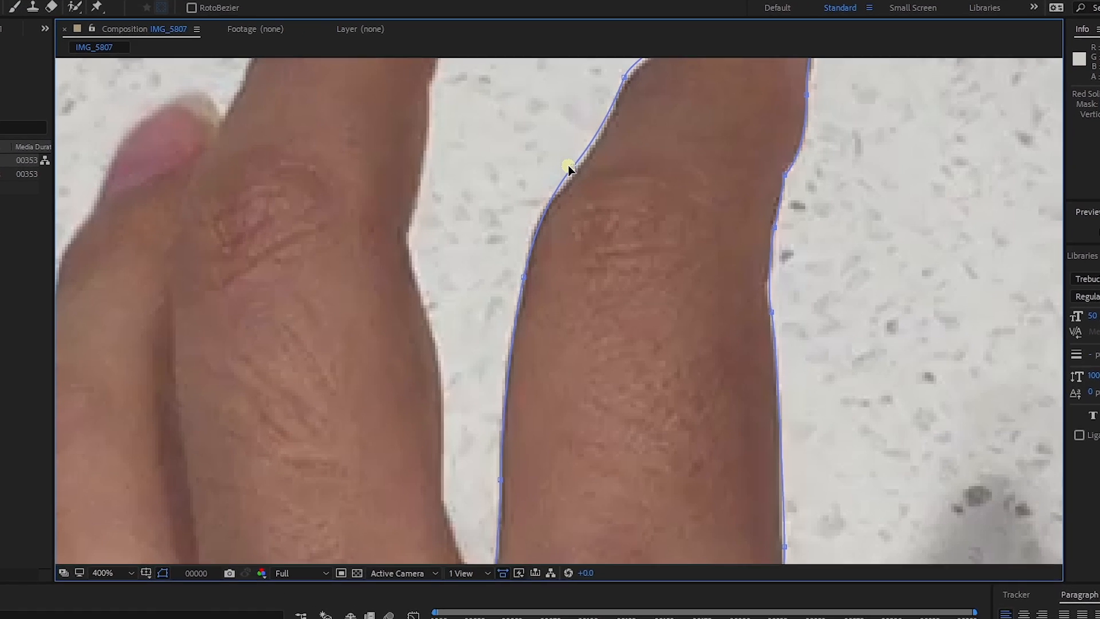
pyautogui.moveTo(568, 166); pyautogui.dragTo(527, 212)
pyautogui.moveTo(571, 173); pyautogui.dragTo(569, 180)
pyautogui.moveTo(610, 147); pyautogui.dragTo(544, 303)
pyautogui.moveTo(555, 231); pyautogui.dragTo(552, 242)
pyautogui.moveTo(603, 180); pyautogui.dragTo(606, 184)
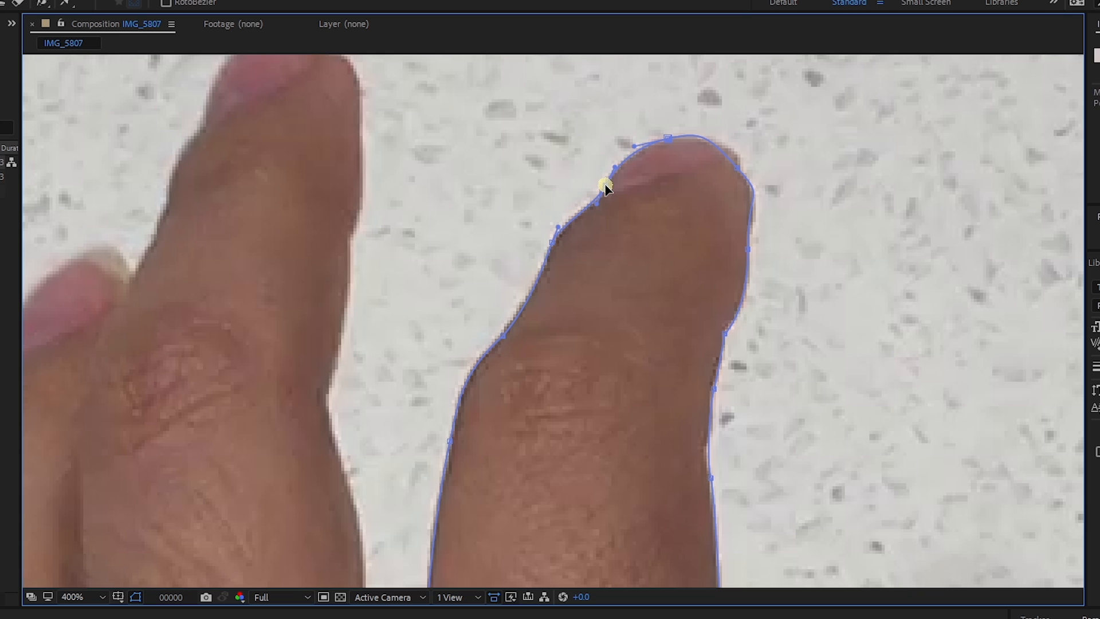
# Reshape the mask's curve handles around the index fingertip and the upper part of its thumb-side edge
pyautogui.moveTo(739, 164); pyautogui.dragTo(741, 172)
pyautogui.moveTo(712, 138); pyautogui.dragTo(740, 144)
pyautogui.moveTo(772, 230)
pyautogui.mouseDown()
pyautogui.moveTo(761, 195)
pyautogui.moveTo(748, 214)
pyautogui.moveTo(749, 185)
pyautogui.moveTo(761, 214)
pyautogui.moveTo(752, 211)
pyautogui.moveTo(749, 233)
pyautogui.moveTo(744, 189)
pyautogui.moveTo(761, 206)
pyautogui.mouseUp()
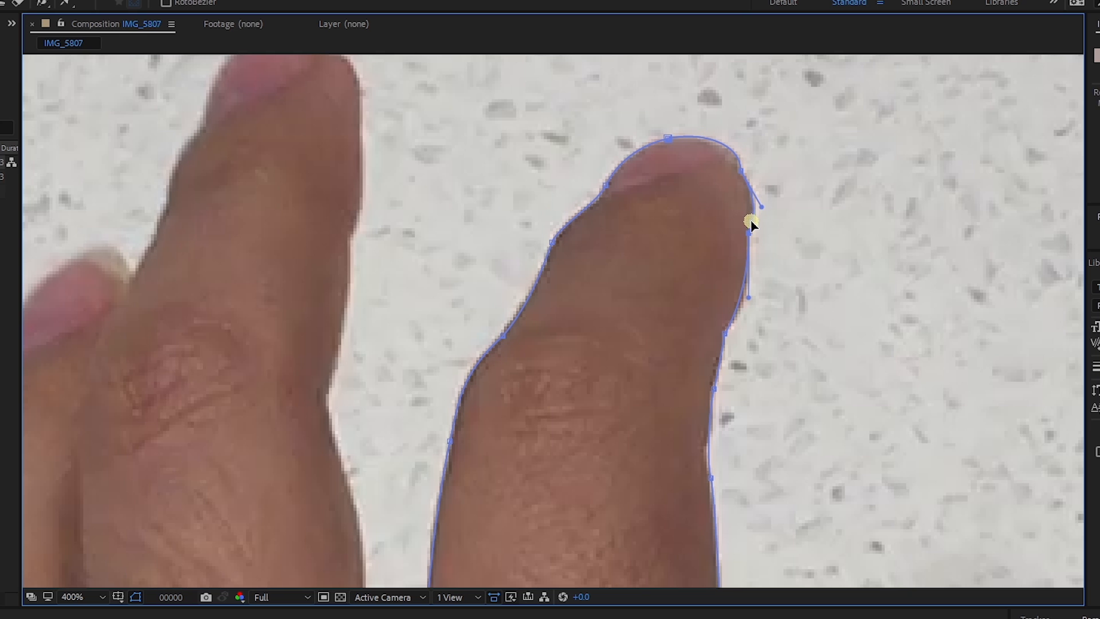
pyautogui.moveTo(749, 298)
pyautogui.mouseDown()
pyautogui.moveTo(724, 328)
pyautogui.moveTo(751, 315)
pyautogui.mouseUp()
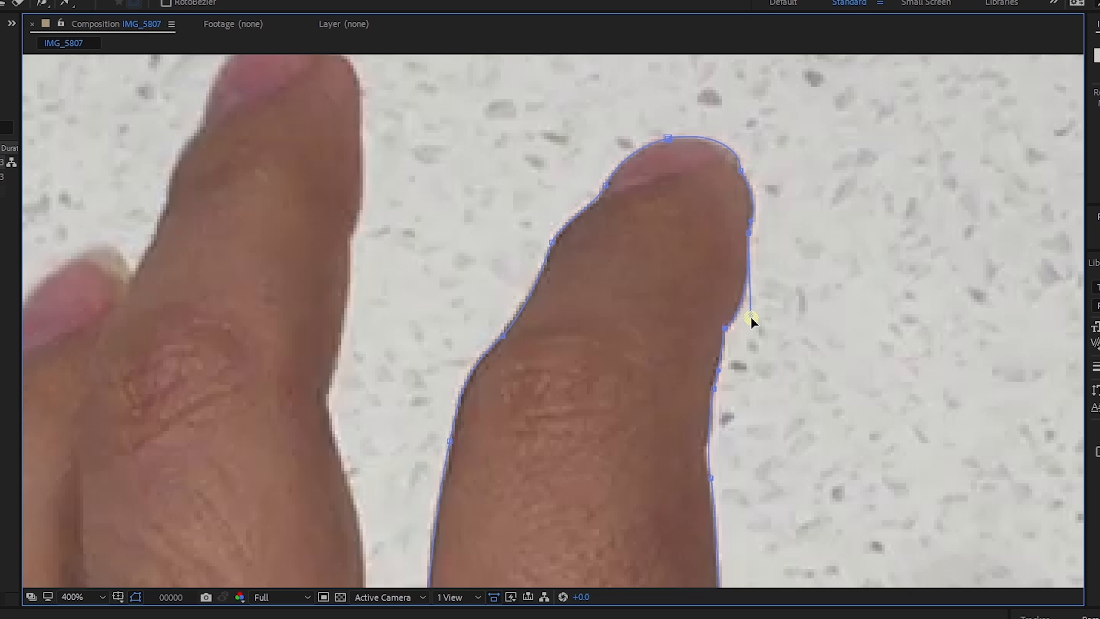
# Fit the mask to the lower thumb-side edge of the index finger and move its base corner onto the hand's outline
pyautogui.moveTo(707, 483); pyautogui.dragTo(704, 264)
pyautogui.moveTo(667, 440); pyautogui.dragTo(683, 358)
pyautogui.moveTo(732, 297); pyautogui.dragTo(729, 298)
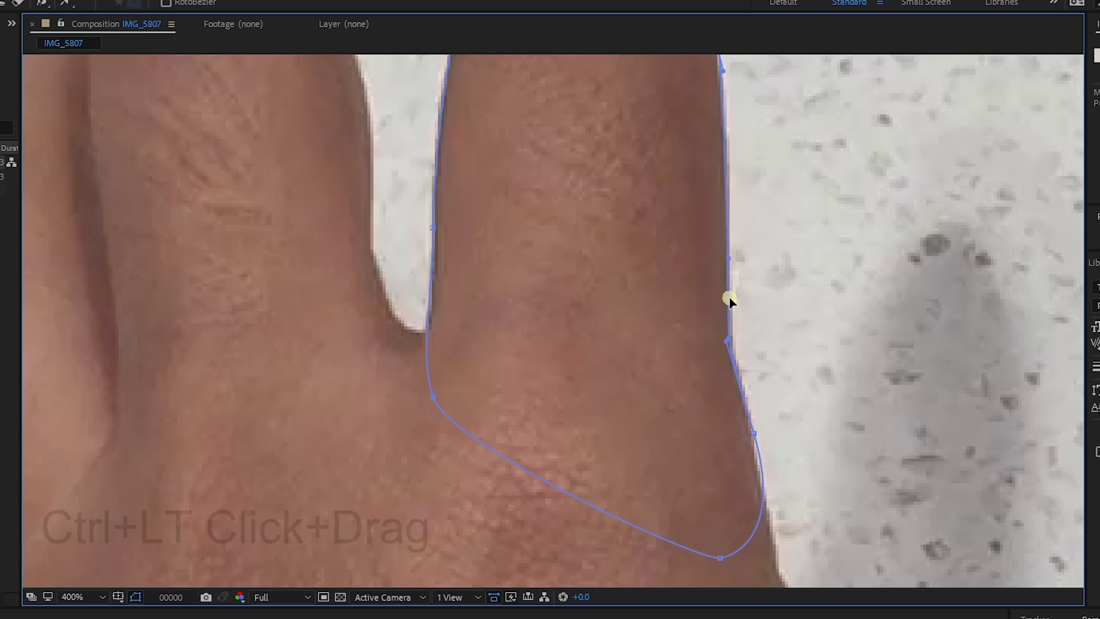
pyautogui.moveTo(756, 446); pyautogui.dragTo(763, 456)
pyautogui.moveTo(717, 562); pyautogui.dragTo(792, 557)
pyautogui.moveTo(782, 524); pyautogui.dragTo(763, 527)
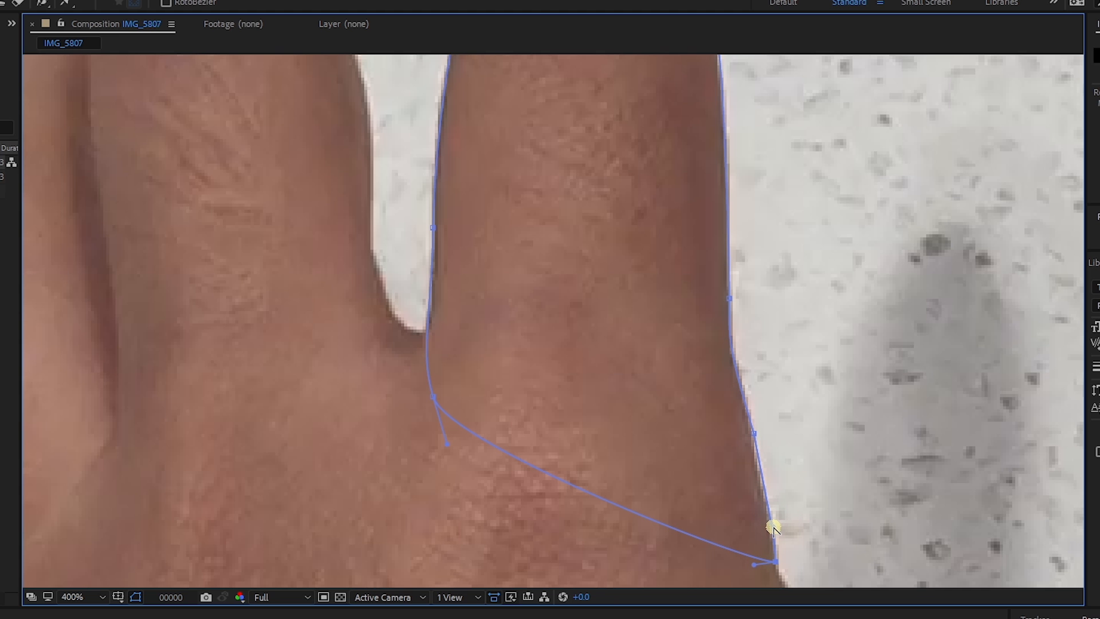
# Start a second mask at the web beside the index finger and trace the thumb's upper edge to the nail
pyautogui.scroll(-1, 745, 412)
pyautogui.scroll(-1, 659, 415)
pyautogui.scroll(1, 635, 407)
pyautogui.moveTo(717, 434); pyautogui.dragTo(525, 255)
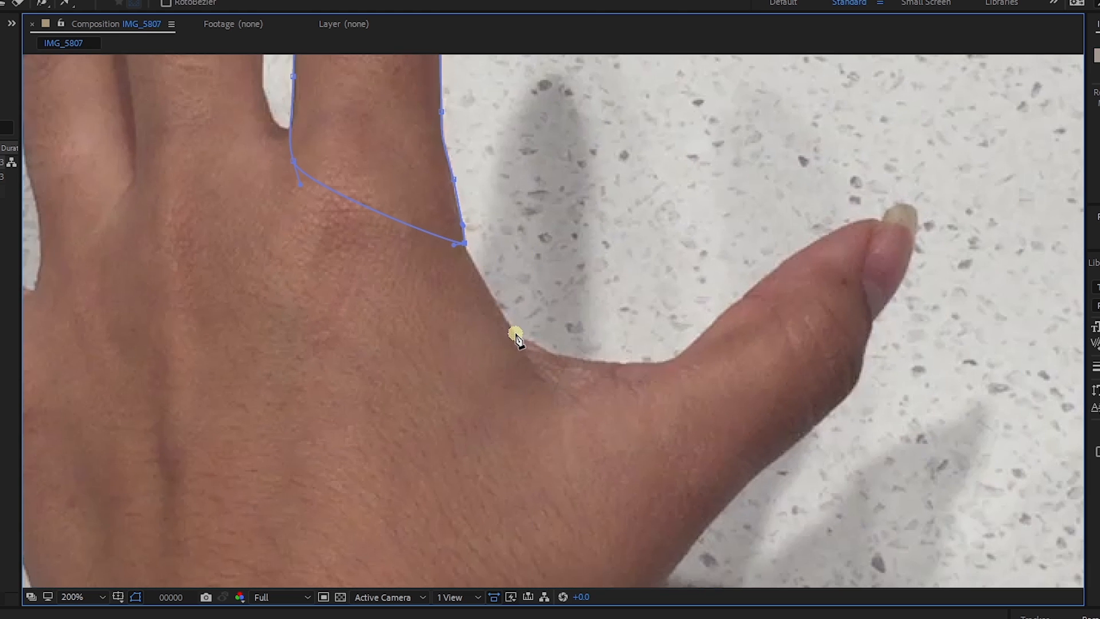
pyautogui.scroll(3, 513, 338)
pyautogui.moveTo(519, 425); pyautogui.dragTo(528, 444)
pyautogui.moveTo(825, 507); pyautogui.dragTo(550, 479)
pyautogui.moveTo(708, 481); pyautogui.dragTo(755, 471)
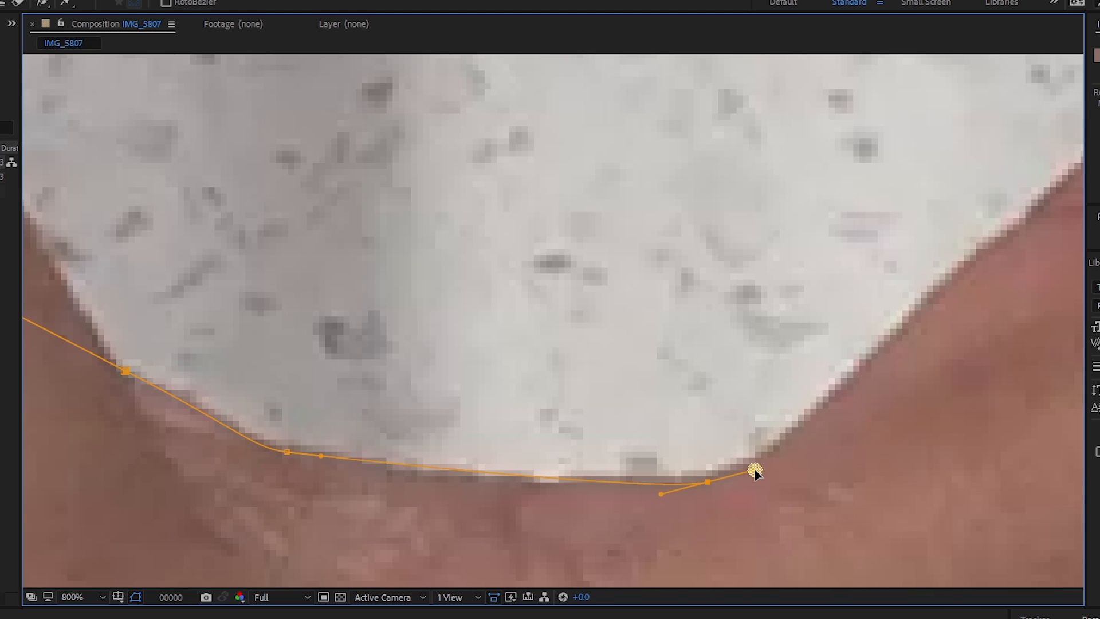
pyautogui.moveTo(917, 372); pyautogui.dragTo(793, 434)
pyautogui.moveTo(922, 339); pyautogui.dragTo(712, 430)
pyautogui.scroll(-1, 622, 334)
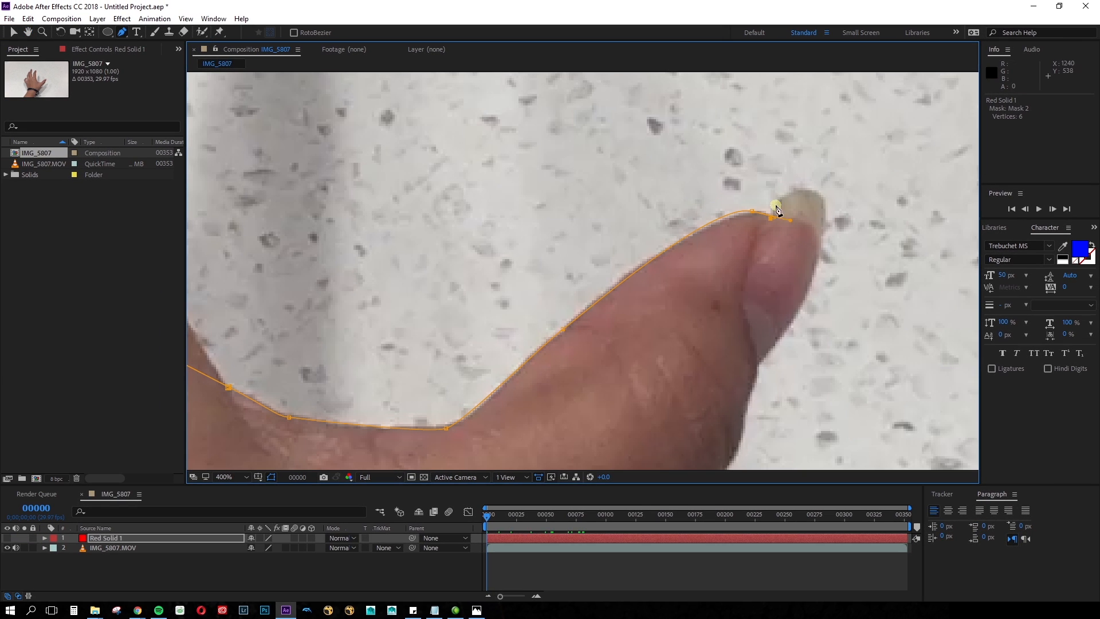
# Trace the second mask around the thumb tip and down its lower edge, and close it across the hand
pyautogui.click(758, 365)
pyautogui.moveTo(753, 371); pyautogui.dragTo(726, 280)
pyautogui.moveTo(710, 324); pyautogui.dragTo(689, 342)
pyautogui.moveTo(571, 448); pyautogui.dragTo(529, 468)
pyautogui.moveTo(550, 453); pyautogui.dragTo(802, 158)
pyautogui.moveTo(652, 345); pyautogui.dragTo(634, 378)
pyautogui.scroll(-1, 607, 358)
pyautogui.moveTo(538, 171); pyautogui.dragTo(634, 209)
# Adjust the thumb mask's vertices and curve handles along the web and the thumb's upper edge
pyautogui.scroll(2, 640, 207)
pyautogui.moveTo(663, 150); pyautogui.dragTo(656, 213)
pyautogui.moveTo(622, 207); pyautogui.dragTo(627, 230)
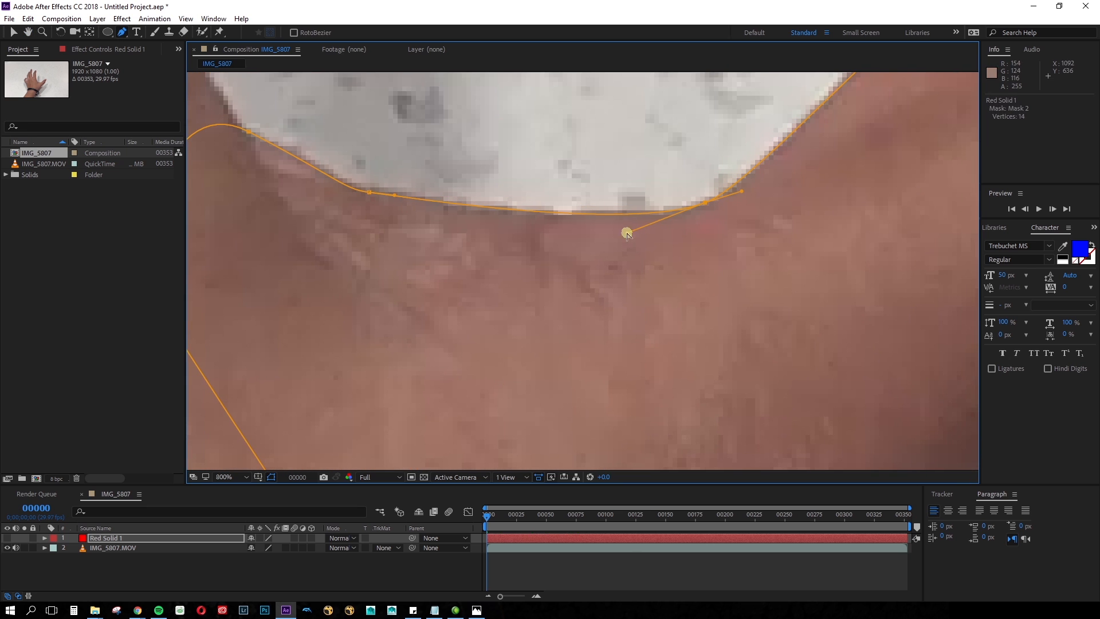
pyautogui.moveTo(676, 172); pyautogui.dragTo(458, 309)
pyautogui.moveTo(687, 137); pyautogui.dragTo(268, 323)
pyautogui.click(687, 96)
pyautogui.moveTo(687, 97); pyautogui.dragTo(283, 279)
pyautogui.moveTo(576, 182); pyautogui.dragTo(634, 173)
pyautogui.click(623, 281)
# Fit the thumb mask's vertices to the outline below the nail and down the thumb's lower edge
pyautogui.moveTo(596, 403); pyautogui.dragTo(646, 231)
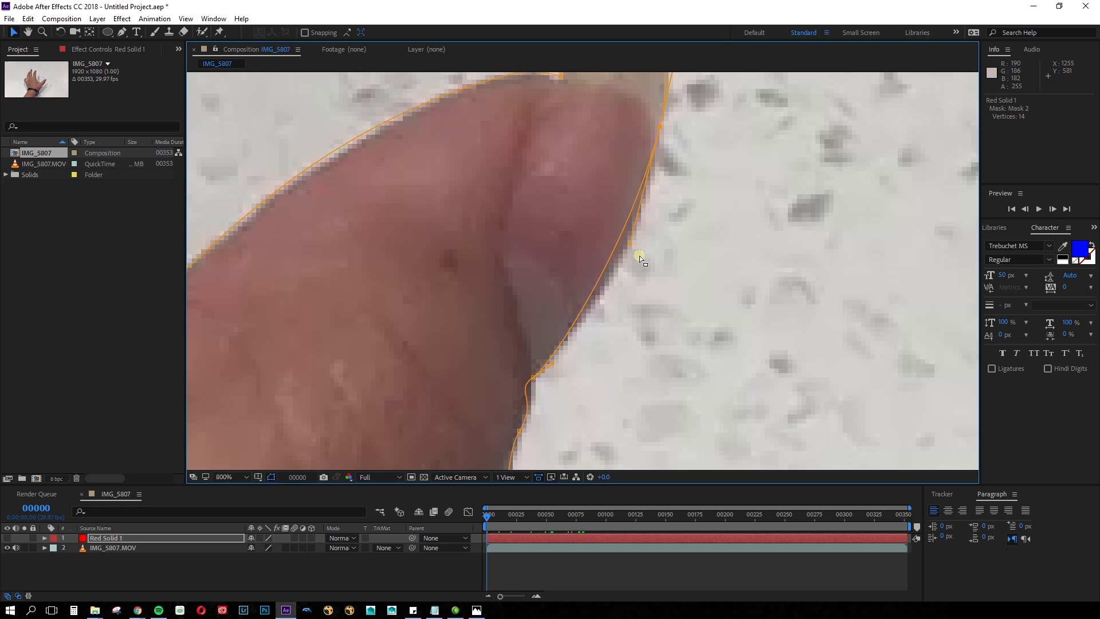
pyautogui.moveTo(538, 400); pyautogui.dragTo(590, 277)
pyautogui.click(590, 276)
pyautogui.moveTo(521, 452); pyautogui.dragTo(633, 263)
pyautogui.click(633, 263)
pyautogui.scroll(-1, 487, 401)
pyautogui.moveTo(477, 416); pyautogui.dragTo(601, 283)
pyautogui.moveTo(477, 383); pyautogui.dragTo(585, 281)
pyautogui.click(584, 281)
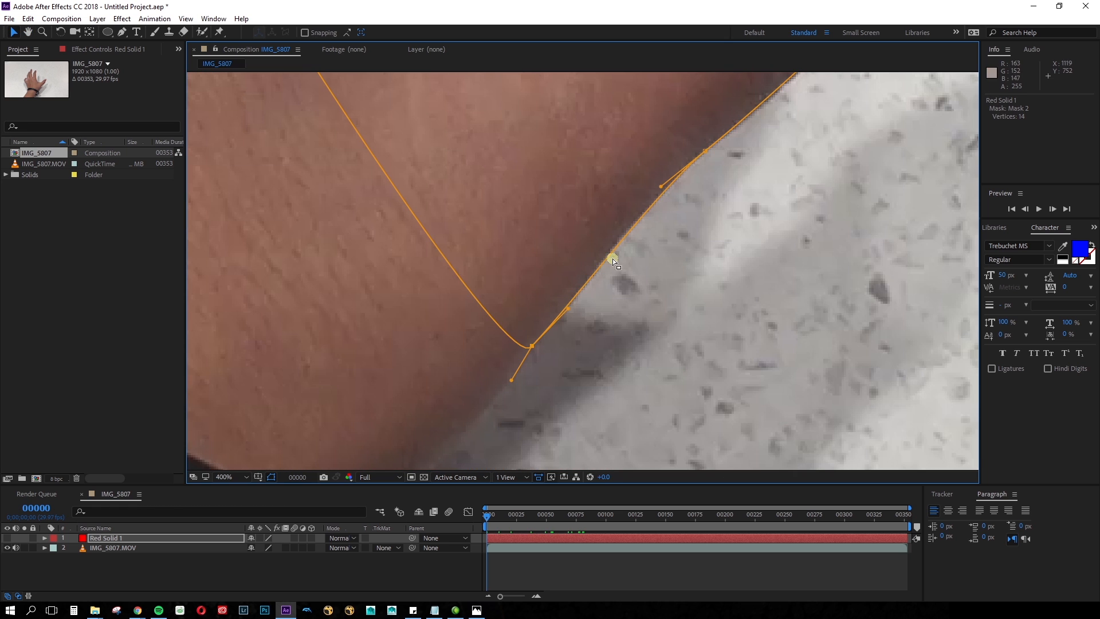
# Start a third mask with the Pen tool, tracing the middle finger's index-side edge up to its fingertip
pyautogui.scroll(-3, 620, 258)
pyautogui.scroll(2, 529, 137)
pyautogui.press('g')
pyautogui.scroll(1, 576, 265)
pyautogui.click(634, 360)
pyautogui.moveTo(577, 363); pyautogui.dragTo(589, 268)
pyautogui.moveTo(594, 202); pyautogui.dragTo(604, 357)
pyautogui.moveTo(575, 205); pyautogui.dragTo(578, 188)
pyautogui.moveTo(589, 102); pyautogui.dragTo(592, 80)
pyautogui.moveTo(590, 86); pyautogui.dragTo(581, 246)
pyautogui.moveTo(579, 150); pyautogui.dragTo(594, 222)
pyautogui.click(580, 151)
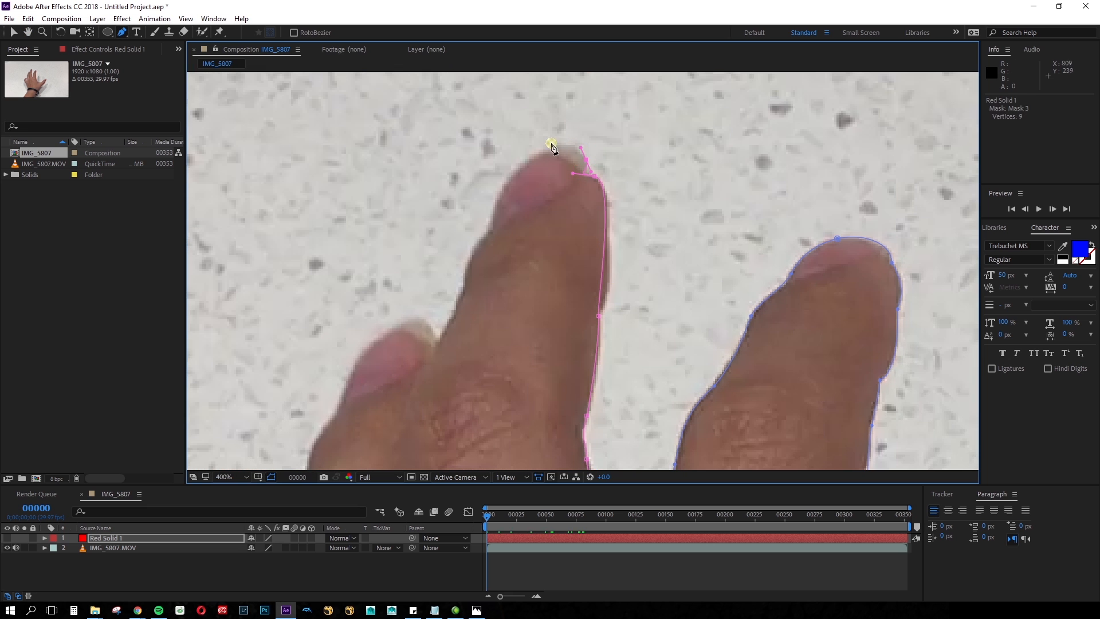
# Continue the third mask over the middle fingertip and down the finger's far edge, and close the outline
pyautogui.moveTo(500, 270); pyautogui.dragTo(609, 204)
pyautogui.moveTo(544, 321); pyautogui.dragTo(534, 338)
pyautogui.moveTo(536, 401); pyautogui.dragTo(575, 248)
pyautogui.moveTo(590, 355); pyautogui.dragTo(584, 223)
pyautogui.moveTo(589, 271); pyautogui.dragTo(589, 310)
pyautogui.moveTo(757, 239); pyautogui.dragTo(688, 451)
pyautogui.click(689, 270)
pyautogui.moveTo(695, 275); pyautogui.dragTo(695, 435)
# Fit the middle finger mask's vertices and curve handles to the fingertip, the nail's side and the finger's far edge
pyautogui.moveTo(699, 153); pyautogui.dragTo(702, 248)
pyautogui.scroll(1, 649, 248)
pyautogui.moveTo(685, 194)
pyautogui.mouseDown()
pyautogui.moveTo(693, 181)
pyautogui.moveTo(669, 186)
pyautogui.mouseUp()
pyautogui.moveTo(571, 346); pyautogui.dragTo(631, 269)
pyautogui.click(632, 269)
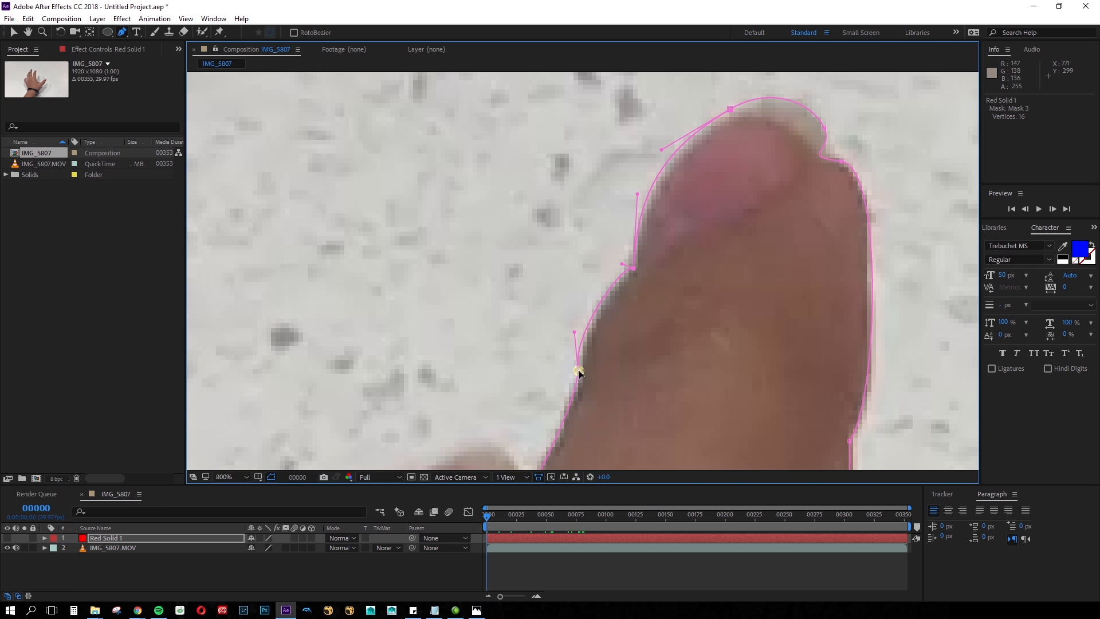
pyautogui.moveTo(724, 342); pyautogui.dragTo(730, 312)
pyautogui.click(754, 184)
# Draw a fourth mask with the Pen tool around the little finger, extending its base into the hand, and close it
pyautogui.scroll(-1, 754, 184)
pyautogui.scroll(-1, 730, 311)
pyautogui.moveTo(596, 383); pyautogui.dragTo(813, 243)
pyautogui.scroll(1, 741, 452)
pyautogui.moveTo(741, 459); pyautogui.dragTo(760, 382)
pyautogui.moveTo(669, 333); pyautogui.dragTo(648, 303)
pyautogui.moveTo(604, 204); pyautogui.dragTo(590, 219)
pyautogui.moveTo(551, 284)
pyautogui.mouseDown()
pyautogui.moveTo(547, 305)
pyautogui.moveTo(558, 296)
pyautogui.mouseUp()
pyautogui.moveTo(638, 422)
pyautogui.mouseDown()
pyautogui.moveTo(642, 431)
pyautogui.moveTo(647, 407)
pyautogui.mouseUp()
pyautogui.moveTo(765, 366); pyautogui.dragTo(778, 315)
pyautogui.click(713, 153)
# Adjust the little finger mask's vertices along the inner edge and the web beside the ring finger
pyautogui.scroll(1, 716, 229)
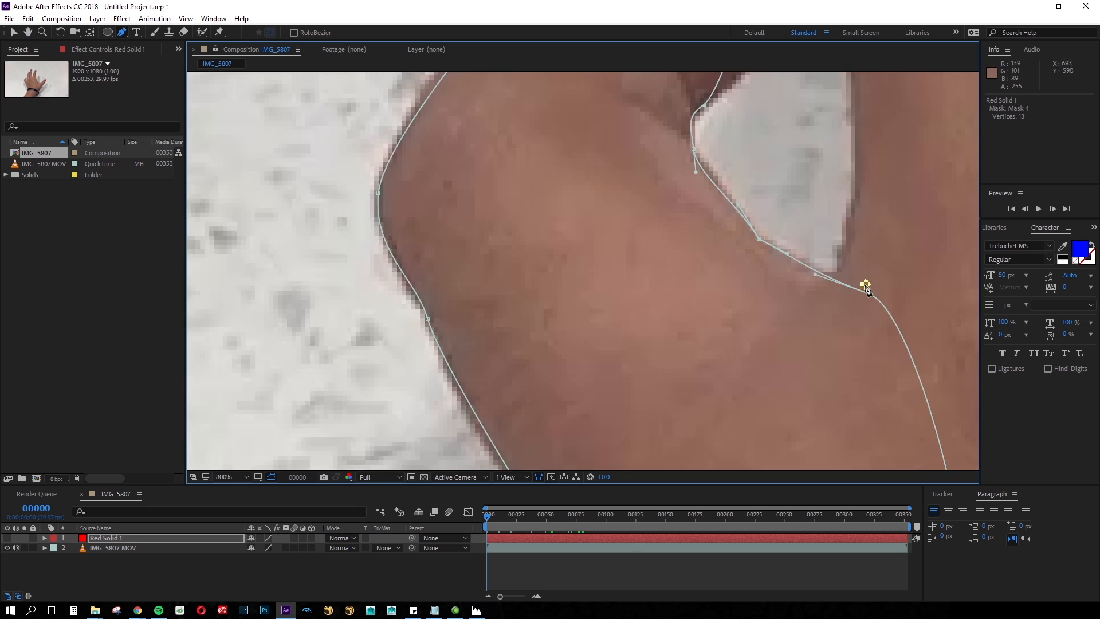
pyautogui.moveTo(868, 294); pyautogui.dragTo(868, 287)
pyautogui.moveTo(761, 166); pyautogui.dragTo(790, 285)
pyautogui.moveTo(722, 269); pyautogui.dragTo(727, 269)
# List the layer's masks in the timeline and change Mask 4's color to blue
pyautogui.press('m')
pyautogui.click(74, 566)
pyautogui.click(254, 186)
pyautogui.click(240, 138)
pyautogui.click(345, 140)
# Refine the little finger mask's vertices and curve handles along the fingertip and the outer edge of the hand
pyautogui.moveTo(775, 169); pyautogui.dragTo(678, 326)
pyautogui.moveTo(680, 176); pyautogui.dragTo(680, 181)
pyautogui.click(681, 181)
pyautogui.moveTo(736, 305); pyautogui.dragTo(747, 315)
pyautogui.click(650, 111)
pyautogui.click(667, 141)
pyautogui.moveTo(499, 221); pyautogui.dragTo(456, 221)
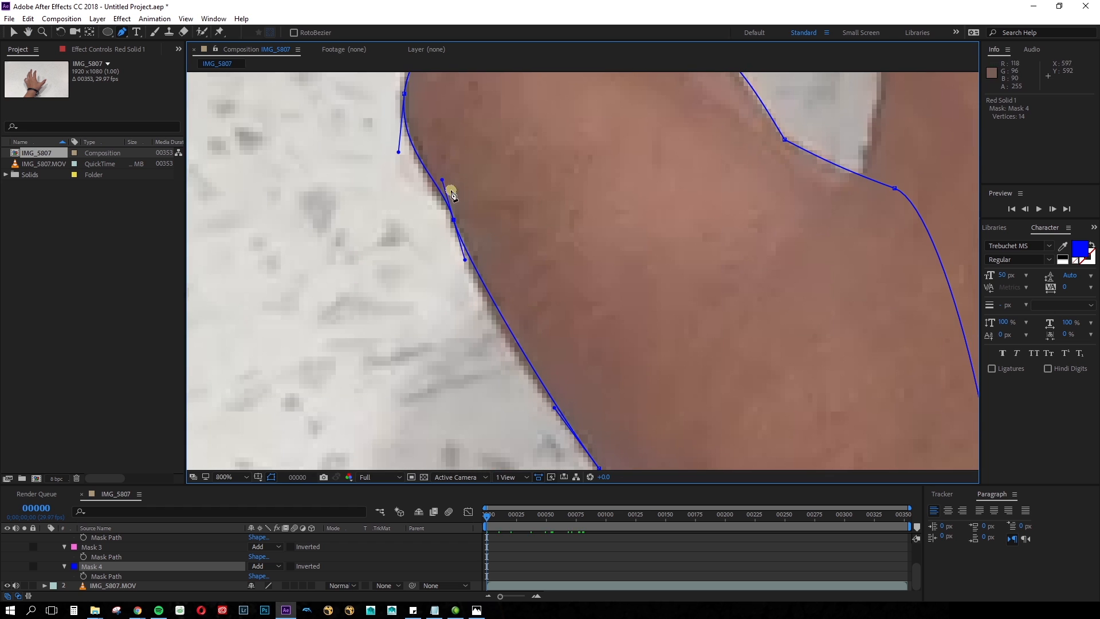
# Enlarge the timeline area and enable Mask Path keyframing for Masks 1 to 4 at frame 0
pyautogui.scroll(-2, 456, 223)
pyautogui.scroll(-3, 577, 388)
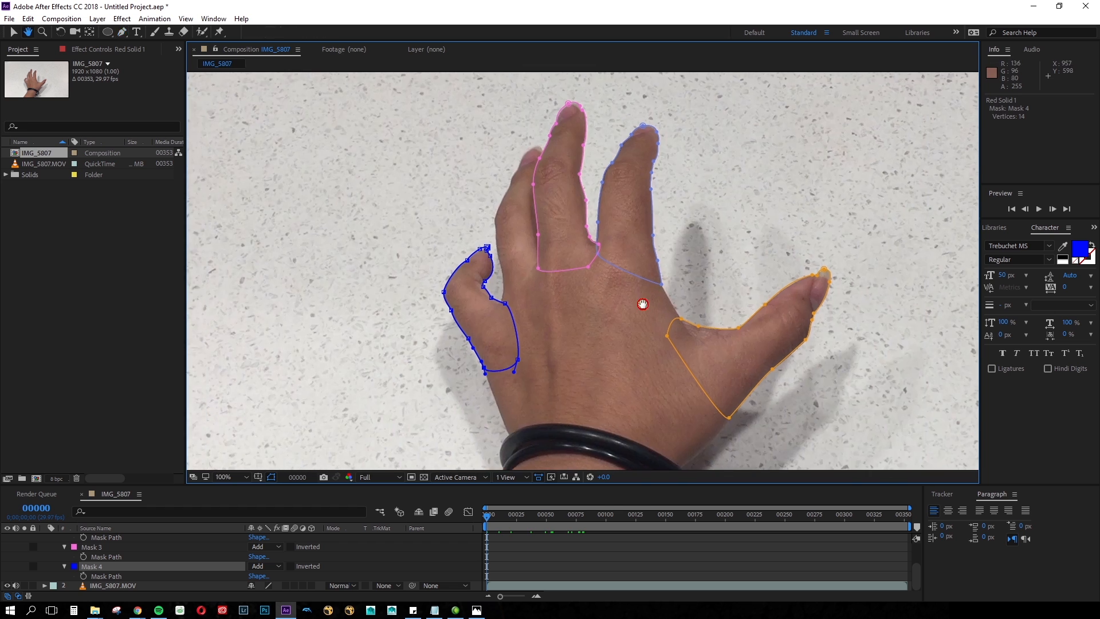
pyautogui.moveTo(241, 486); pyautogui.dragTo(242, 394)
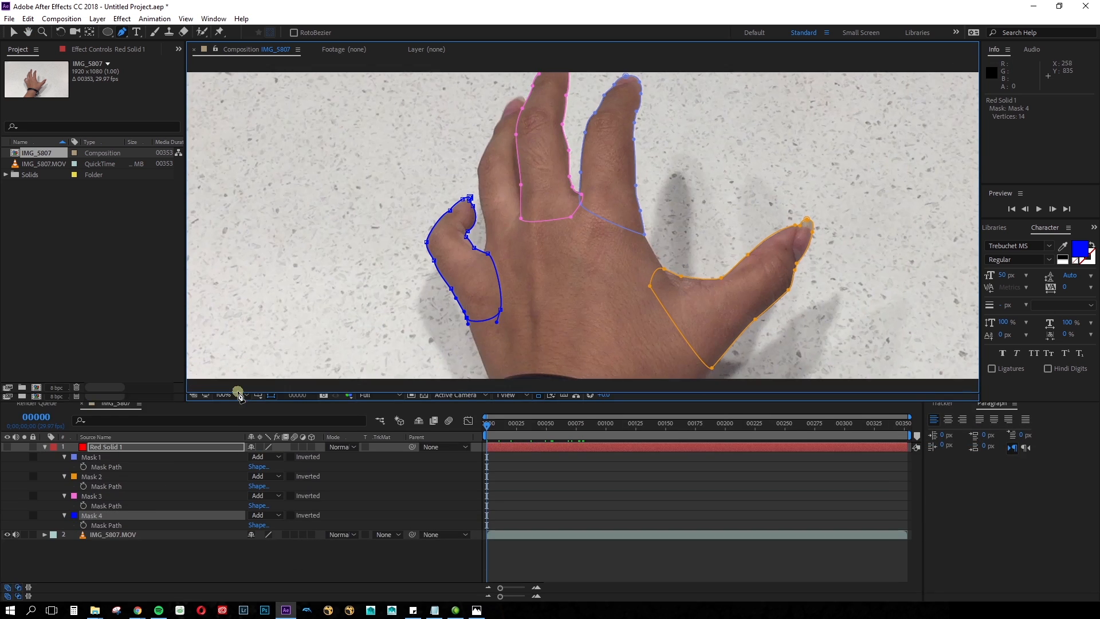
pyautogui.click(84, 466)
pyautogui.click(83, 485)
pyautogui.click(83, 504)
pyautogui.click(83, 524)
# Start a fifth mask with the Pen tool for the palm, tracing from the knuckles down the little-finger side
pyautogui.press('space')
pyautogui.moveTo(435, 316); pyautogui.dragTo(413, 230)
pyautogui.moveTo(502, 180); pyautogui.dragTo(455, 197)
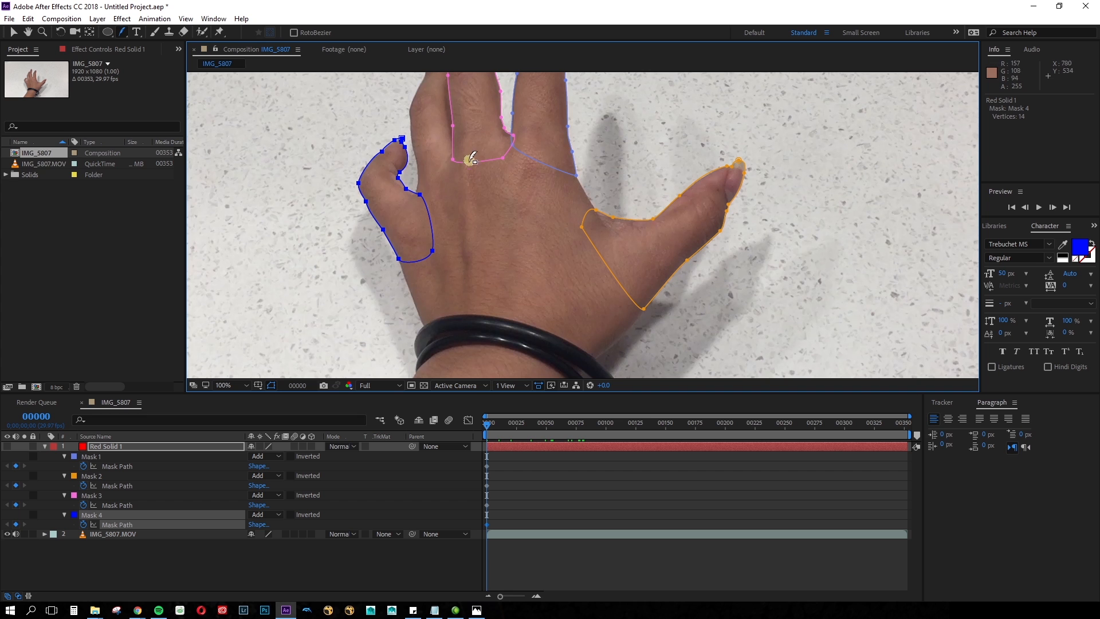
pyautogui.scroll(2, 521, 109)
pyautogui.click(483, 243)
pyautogui.scroll(-1, 476, 246)
pyautogui.moveTo(469, 251); pyautogui.dragTo(549, 115)
pyautogui.click(383, 137)
pyautogui.click(337, 249)
# Continue the palm mask around the wrist and up the thumb side of the hand, and close the outline
pyautogui.moveTo(363, 321); pyautogui.dragTo(506, 109)
pyautogui.moveTo(537, 185); pyautogui.dragTo(545, 194)
pyautogui.click(551, 246)
pyautogui.click(819, 346)
pyautogui.moveTo(856, 280); pyautogui.dragTo(866, 265)
pyautogui.moveTo(625, 204); pyautogui.dragTo(631, 198)
pyautogui.moveTo(487, 424)
pyautogui.mouseDown()
pyautogui.moveTo(512, 433)
pyautogui.moveTo(487, 430)
pyautogui.mouseUp()
# Expand Mask 5's properties and enable keyframing for its Mask Path
pyautogui.press('v')
pyautogui.click(481, 326)
pyautogui.scroll(-1, 481, 326)
pyautogui.press('g')
pyautogui.click(64, 544)
pyautogui.click(83, 547)
# Draw a sixth mask around the forearm from the wrist to below the frame edge, and curve its upper edge
pyautogui.click(837, 275)
pyautogui.click(749, 339)
pyautogui.click(372, 339)
pyautogui.moveTo(532, 154); pyautogui.dragTo(531, 129)
pyautogui.click(816, 245)
pyautogui.moveTo(701, 367); pyautogui.dragTo(611, 302)
pyautogui.moveTo(704, 253); pyautogui.dragTo(704, 276)
# Start a seventh mask with the Pen tool at the upper bracelet band, curving around its end on the little-finger side
pyautogui.scroll(-1, 705, 280)
pyautogui.press('g')
pyautogui.press('g')
pyautogui.scroll(1, 557, 308)
pyautogui.moveTo(475, 150); pyautogui.dragTo(437, 157)
pyautogui.moveTo(400, 183); pyautogui.dragTo(393, 199)
pyautogui.moveTo(391, 226); pyautogui.dragTo(396, 245)
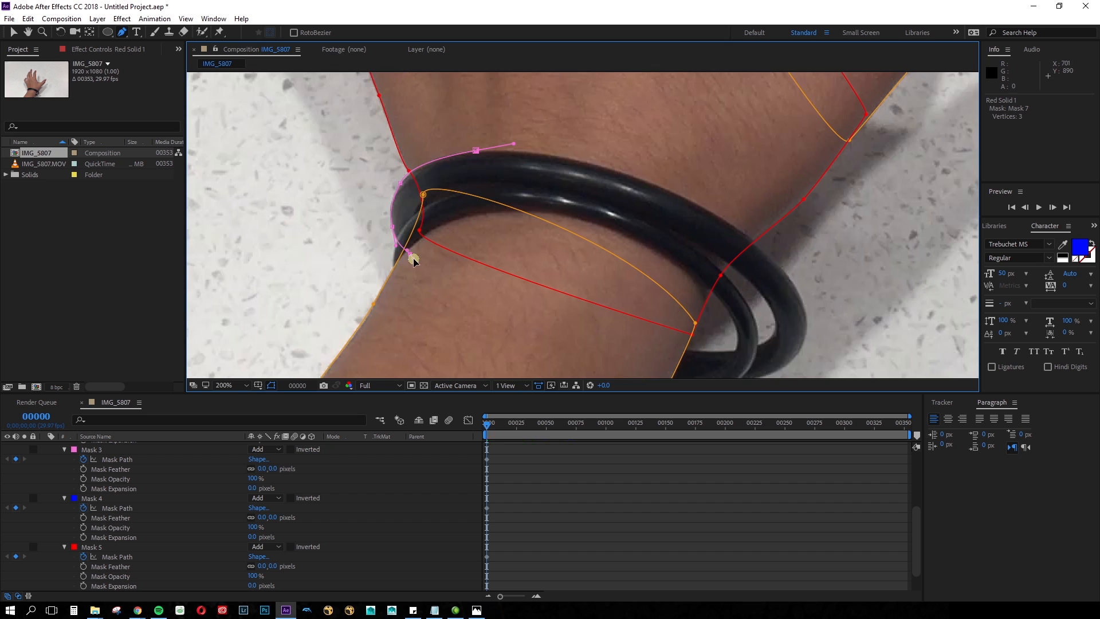
# Continue the seventh mask around the upper bracelet band's inner and outer edges, and close the outline
pyautogui.moveTo(774, 313); pyautogui.dragTo(774, 339)
pyautogui.moveTo(773, 343); pyautogui.dragTo(759, 225)
pyautogui.moveTo(735, 230); pyautogui.dragTo(713, 234)
pyautogui.moveTo(660, 228); pyautogui.dragTo(645, 224)
pyautogui.click(605, 210)
pyautogui.click(605, 239)
pyautogui.moveTo(722, 123); pyautogui.dragTo(790, 231)
pyautogui.moveTo(702, 170); pyautogui.dragTo(642, 146)
pyautogui.click(528, 140)
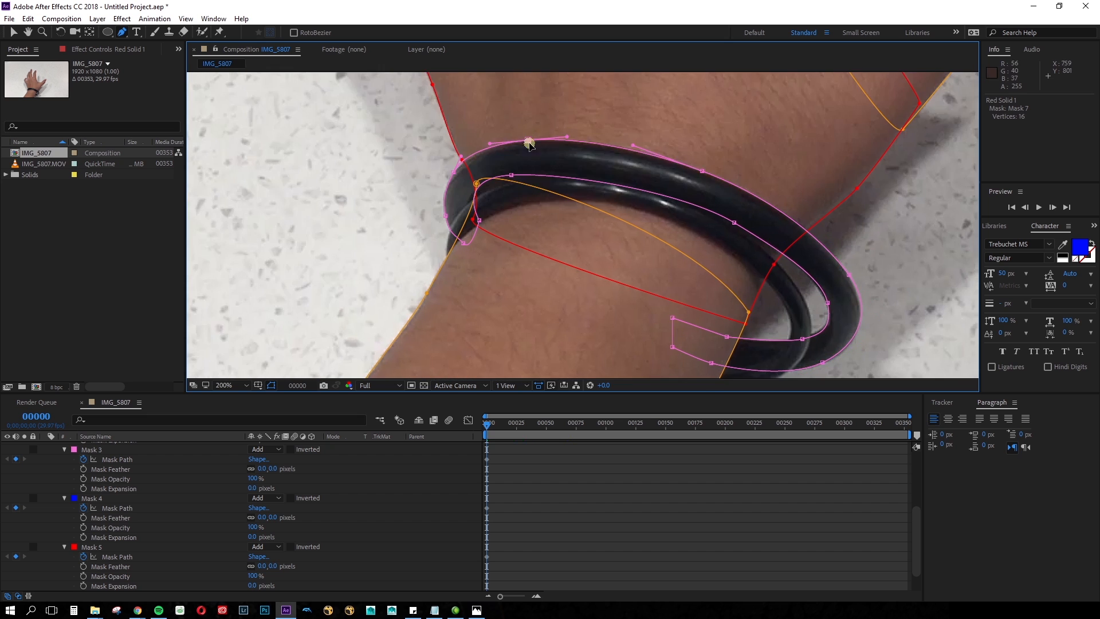
# Adjust the upper bracelet band mask's vertices around the bend on the thumb side
pyautogui.moveTo(796, 262); pyautogui.dragTo(664, 159)
pyautogui.moveTo(696, 199); pyautogui.dragTo(696, 209)
pyautogui.scroll(1, 659, 229)
pyautogui.moveTo(887, 255); pyautogui.dragTo(886, 248)
pyautogui.scroll(-1, 886, 252)
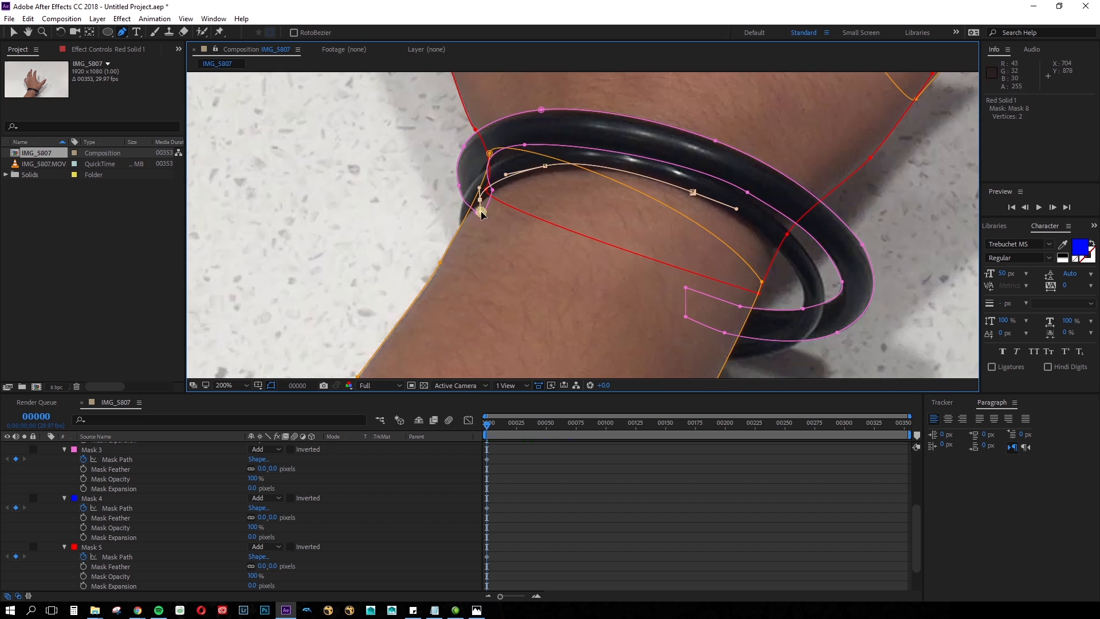
# Trace an eighth mask around the lower bracelet band with the Pen tool and close the outline
pyautogui.moveTo(755, 203); pyautogui.dragTo(774, 219)
pyautogui.moveTo(822, 285); pyautogui.dragTo(830, 331)
pyautogui.moveTo(830, 332); pyautogui.dragTo(799, 263)
pyautogui.moveTo(709, 290); pyautogui.dragTo(665, 290)
pyautogui.click(634, 290)
pyautogui.click(636, 270)
pyautogui.moveTo(751, 185); pyautogui.dragTo(724, 165)
# Fit the lower bracelet band mask's vertices and curve handles to the band's edges and both ends
pyautogui.scroll(1, 763, 229)
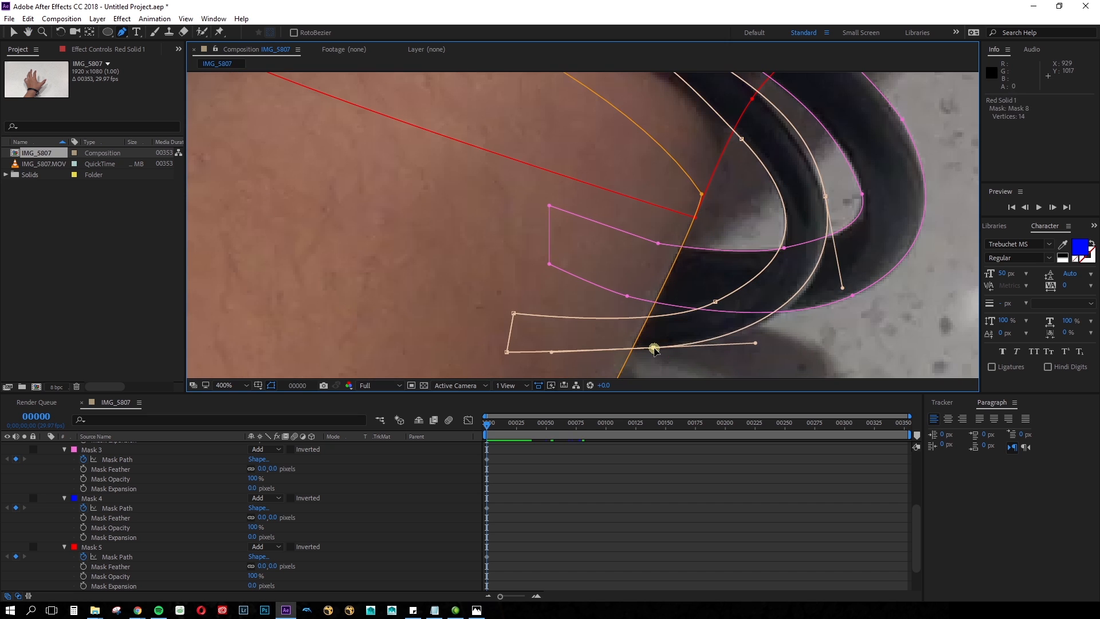
pyautogui.moveTo(446, 217); pyautogui.dragTo(684, 234)
pyautogui.press('v')
pyautogui.moveTo(474, 262); pyautogui.dragTo(459, 283)
pyautogui.moveTo(518, 263); pyautogui.dragTo(499, 270)
pyautogui.moveTo(747, 172); pyautogui.dragTo(291, 99)
pyautogui.moveTo(524, 94); pyautogui.dragTo(515, 84)
pyautogui.moveTo(710, 204); pyautogui.dragTo(710, 213)
# Enable Mask Path keyframing for Masks 6, 7 and 8 at frame 0
pyautogui.scroll(-1, 711, 213)
pyautogui.press('m')
pyautogui.click(83, 538)
pyautogui.click(83, 557)
pyautogui.click(83, 577)
# Change Mask 8's color to yellow and Mask 6's color to cyan (00F6FF)
pyautogui.scroll(-2, 458, 275)
pyautogui.click(91, 567)
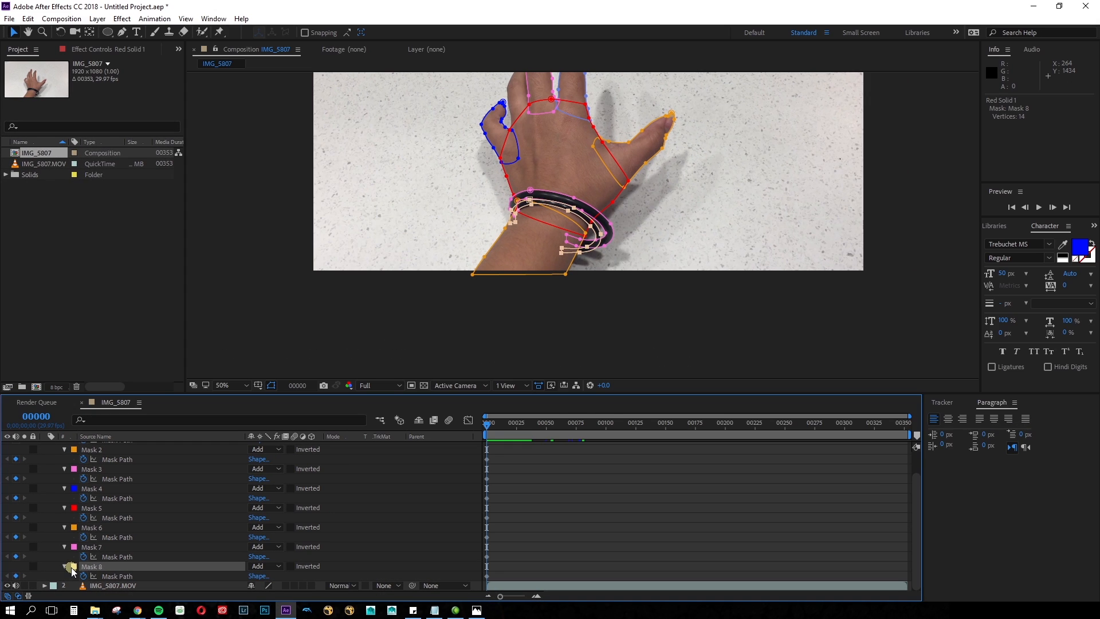
pyautogui.click(72, 566)
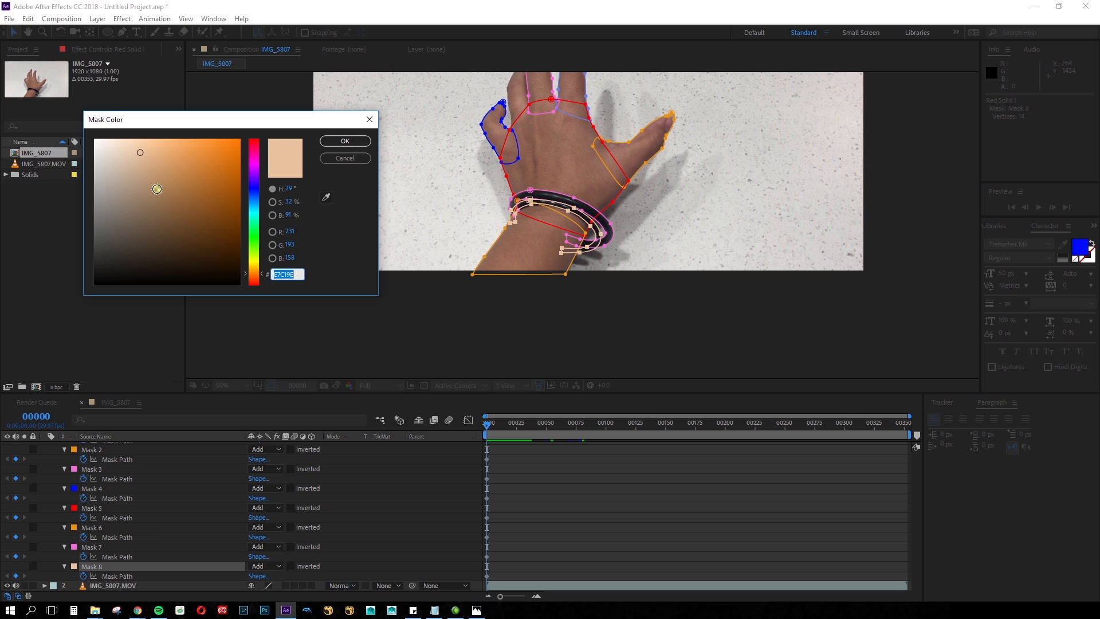
pyautogui.moveTo(252, 261); pyautogui.dragTo(256, 262)
pyautogui.press('Return')
pyautogui.click(73, 527)
pyautogui.click(254, 212)
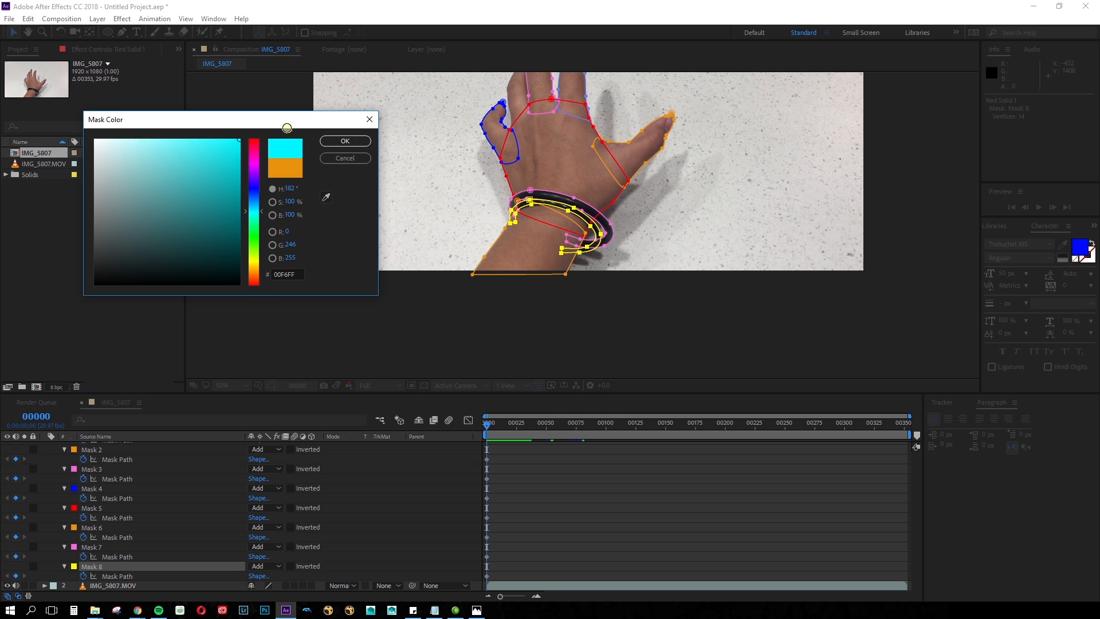
pyautogui.click(345, 141)
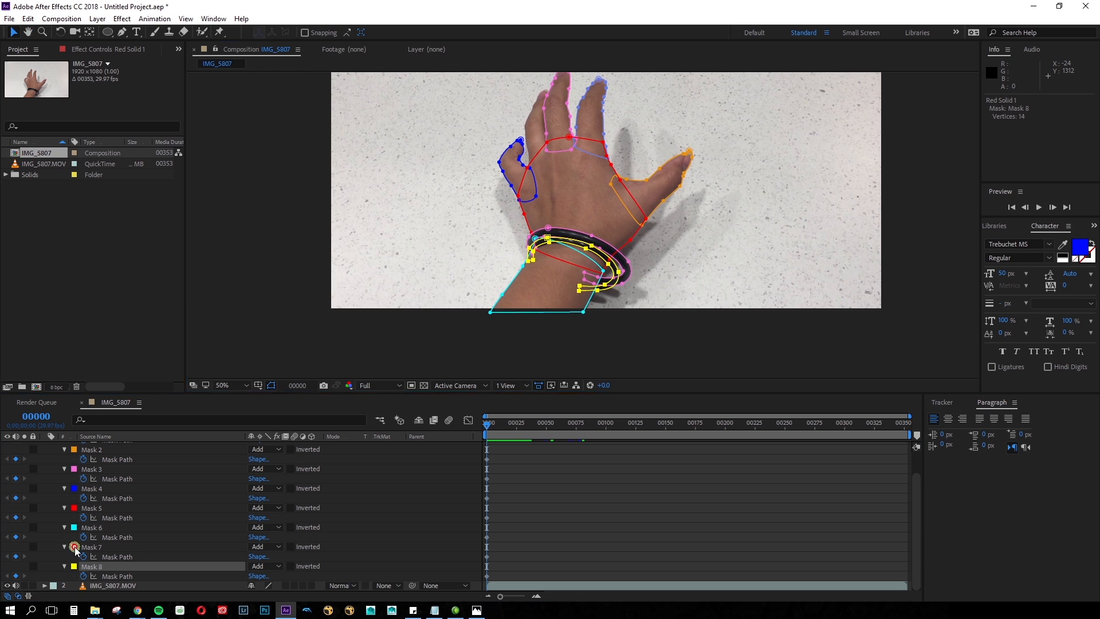
# Change Mask 7's color to a strong magenta
pyautogui.click(72, 546)
pyautogui.click(252, 189)
pyautogui.click(224, 174)
pyautogui.moveTo(252, 227); pyautogui.dragTo(255, 273)
pyautogui.moveTo(208, 175)
pyautogui.mouseDown()
pyautogui.moveTo(260, 133)
pyautogui.moveTo(261, 160)
pyautogui.mouseUp()
pyautogui.click(345, 141)
# Move the current time to frame 22, where the hand has changed position
pyautogui.scroll(1, 552, 180)
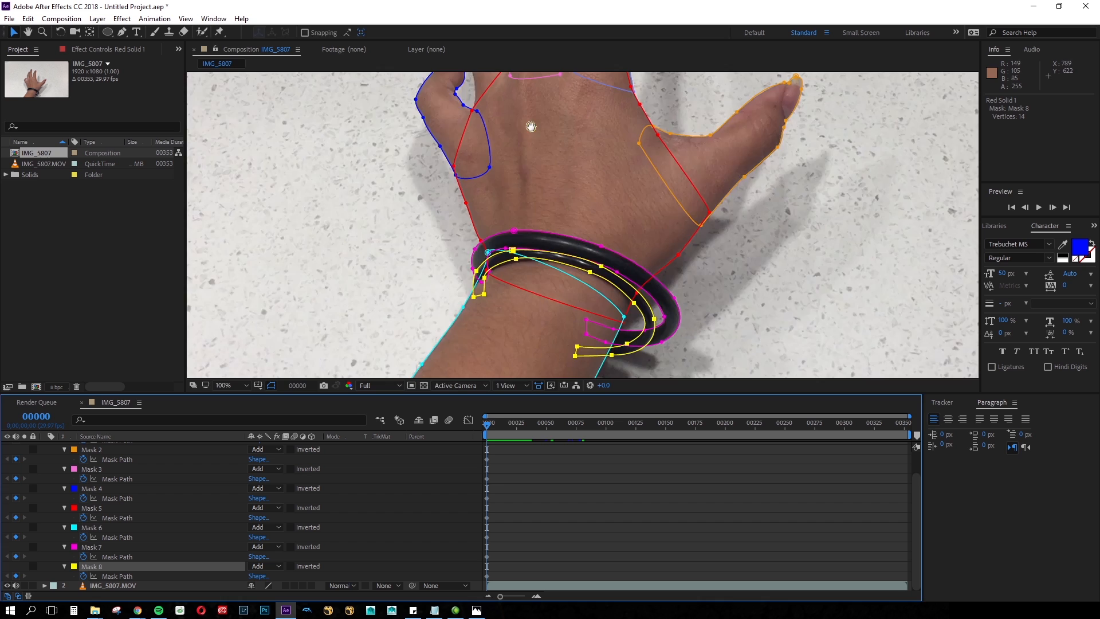
pyautogui.moveTo(553, 180); pyautogui.dragTo(614, 320)
pyautogui.moveTo(487, 425); pyautogui.dragTo(495, 425)
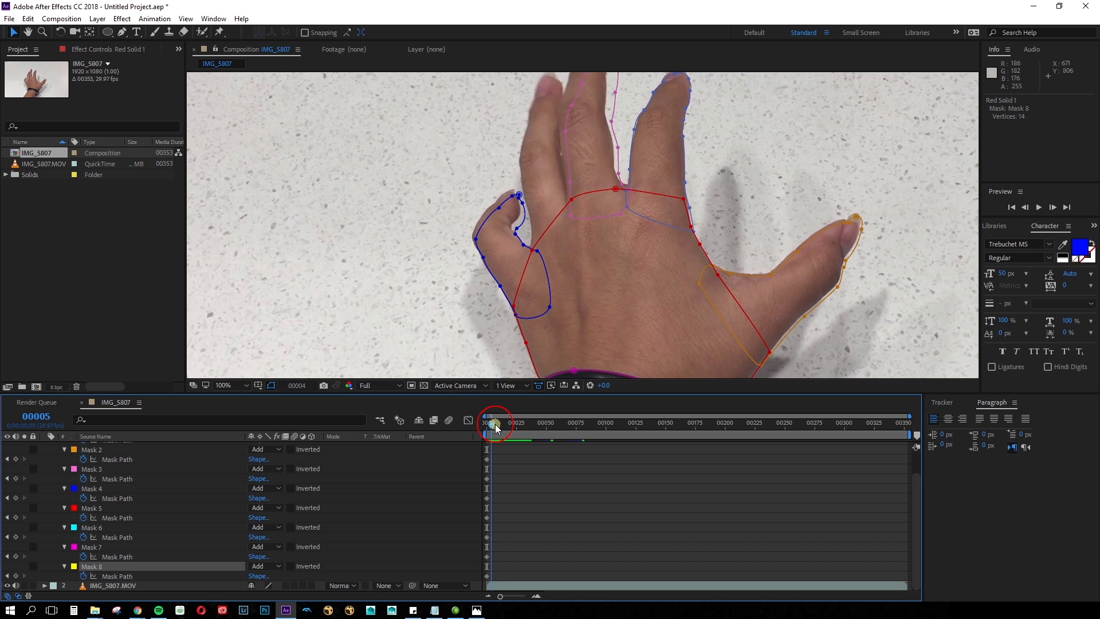
pyautogui.moveTo(495, 425); pyautogui.dragTo(515, 425)
pyautogui.scroll(-1, 572, 229)
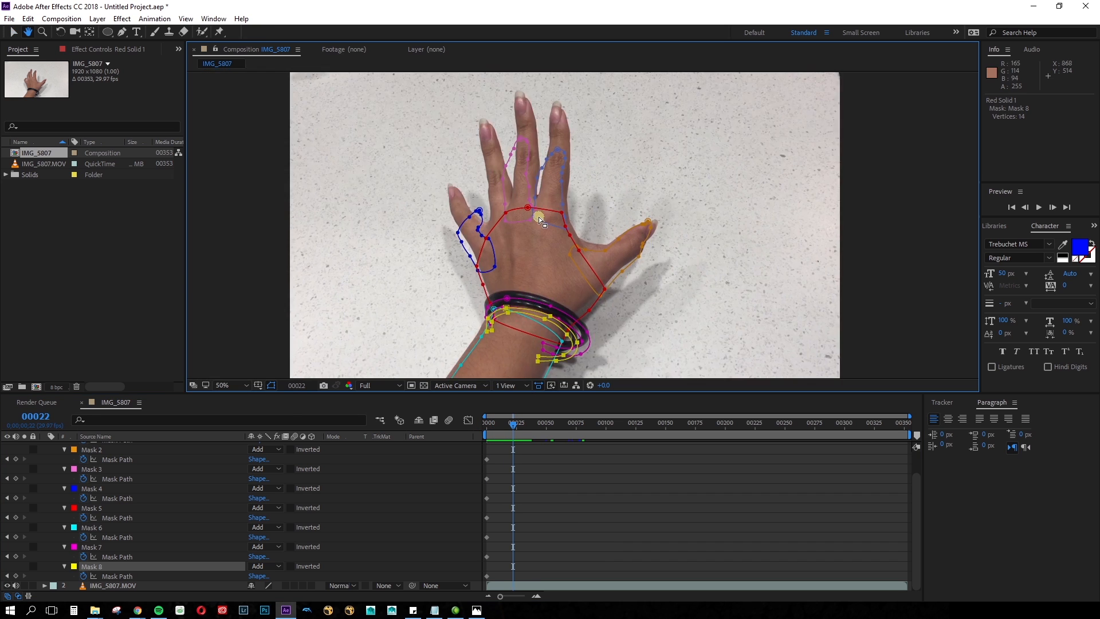
# Refit palm Mask 5, forearm Mask 6 and bracelet Mask 8 to the moved arm at frame 22
pyautogui.scroll(1, 508, 278)
pyautogui.doubleClick(508, 166)
pyautogui.scroll(1, 630, 229)
pyautogui.scroll(-1, 630, 229)
pyautogui.doubleClick(593, 267)
pyautogui.moveTo(543, 266); pyautogui.dragTo(530, 267)
pyautogui.scroll(1, 531, 267)
pyautogui.click(581, 301)
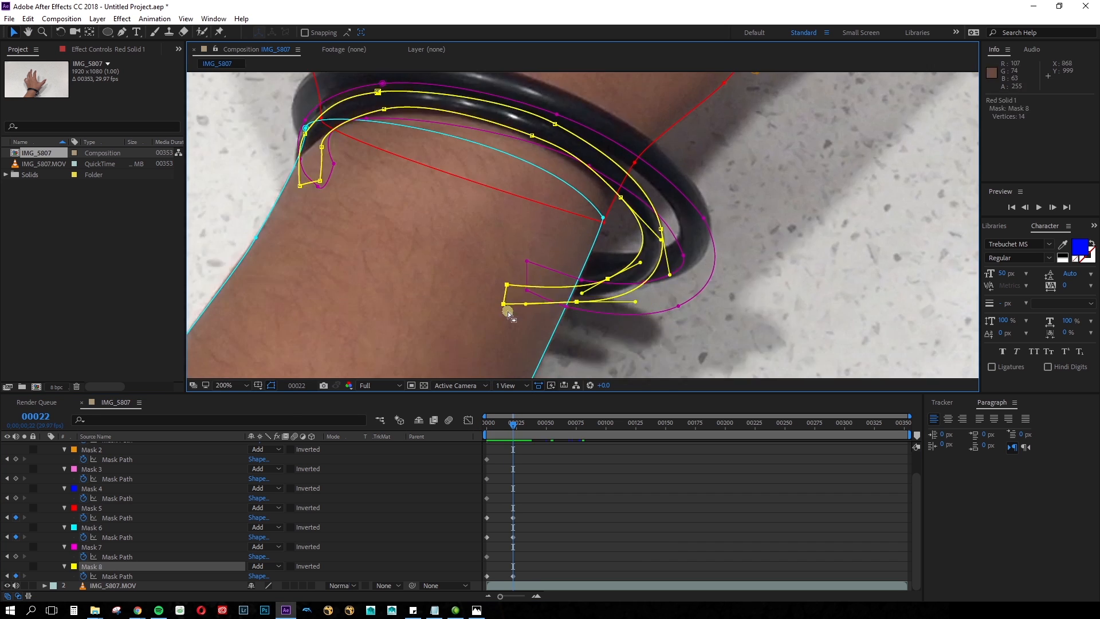
# Adjust the paths of bracelet Masks 7 and 8 to follow the bracelets' edges at frame 22
pyautogui.moveTo(682, 321); pyautogui.dragTo(668, 295)
pyautogui.scroll(1, 462, 233)
pyautogui.moveTo(487, 236); pyautogui.dragTo(493, 227)
pyautogui.scroll(-3, 493, 228)
pyautogui.scroll(1, 576, 162)
# Move Mask 3 onto the middle finger and reshape its points to the finger's outline at frame 22
pyautogui.doubleClick(583, 186)
pyautogui.scroll(1, 527, 101)
pyautogui.moveTo(585, 135)
pyautogui.mouseDown()
pyautogui.moveTo(631, 143)
pyautogui.moveTo(582, 152)
pyautogui.mouseUp()
pyautogui.scroll(1, 630, 143)
pyautogui.scroll(-1, 582, 152)
pyautogui.scroll(1, 579, 258)
pyautogui.moveTo(595, 269); pyautogui.dragTo(634, 255)
pyautogui.moveTo(602, 225); pyautogui.dragTo(602, 280)
pyautogui.moveTo(614, 164); pyautogui.dragTo(611, 263)
pyautogui.scroll(-1, 623, 280)
pyautogui.scroll(1, 607, 161)
pyautogui.scroll(-1, 628, 224)
pyautogui.doubleClick(579, 195)
pyautogui.scroll(1, 611, 263)
pyautogui.moveTo(583, 353); pyautogui.dragTo(464, 349)
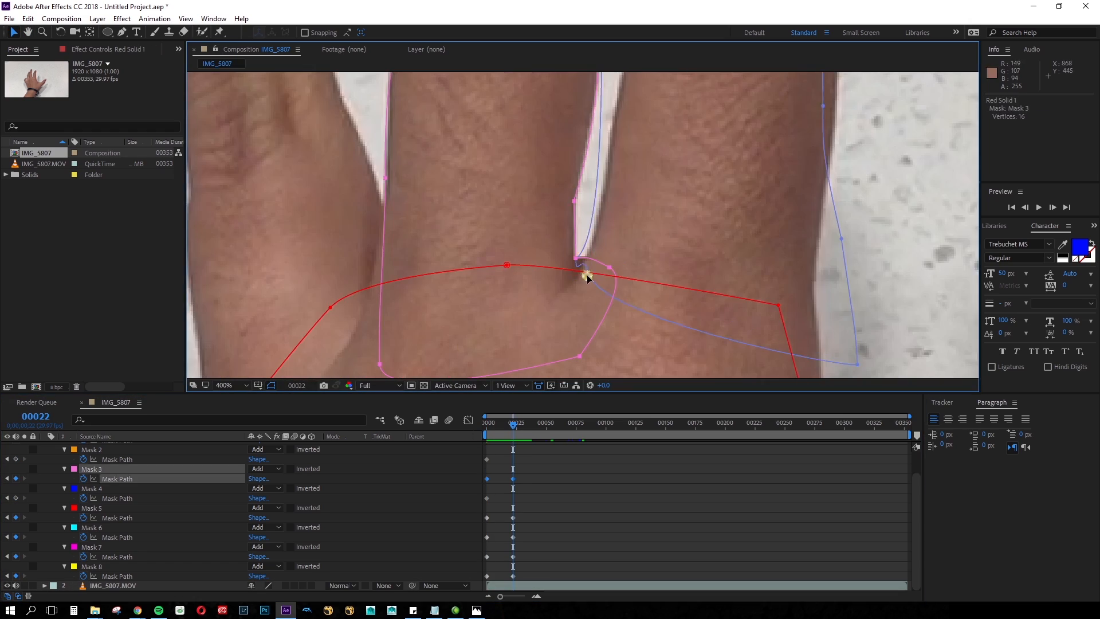
# Reshape Mask 1 around the index finger, from the knuckle up to the nail tip, at frame 22
pyautogui.moveTo(613, 143); pyautogui.dragTo(663, 329)
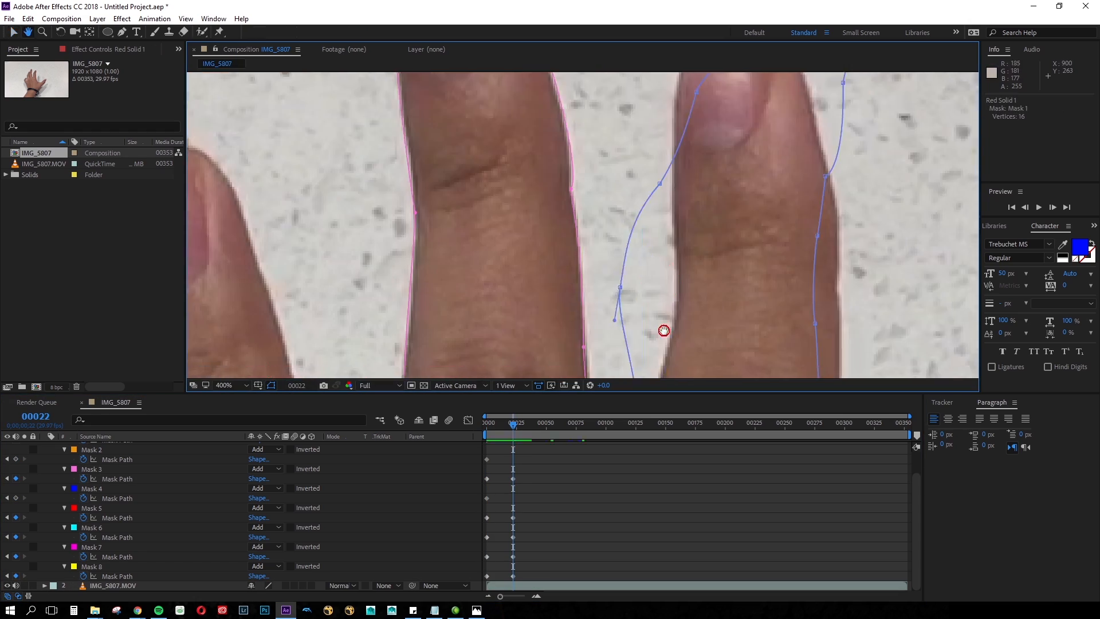
pyautogui.moveTo(662, 229); pyautogui.dragTo(690, 152)
pyautogui.scroll(-1, 690, 152)
pyautogui.press('j')
pyautogui.press('k')
pyautogui.scroll(1, 612, 262)
pyautogui.moveTo(618, 150); pyautogui.dragTo(592, 125)
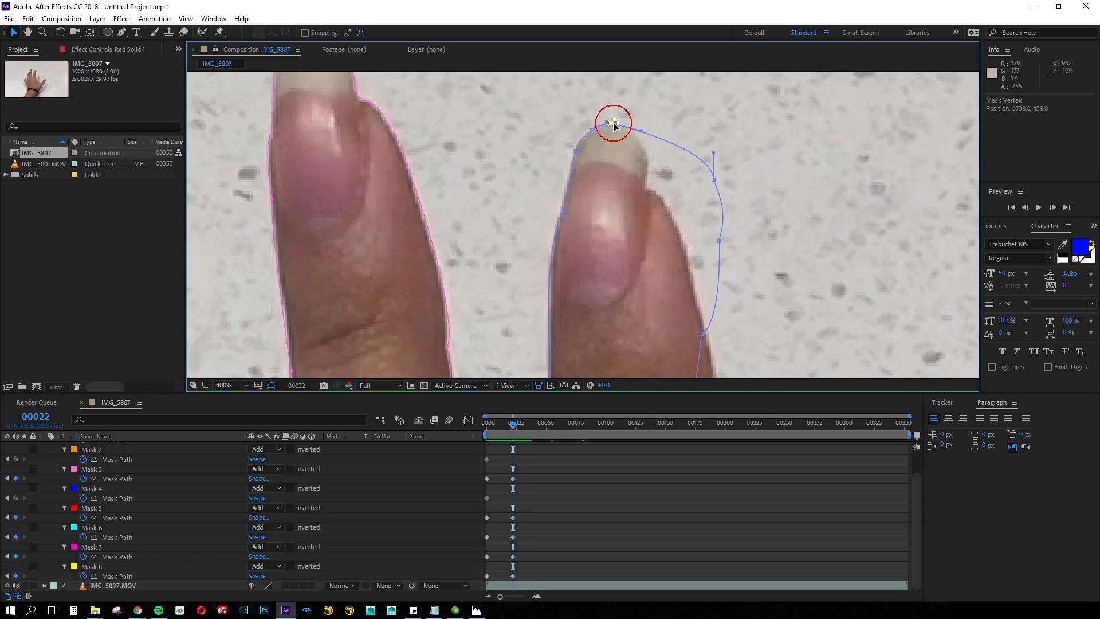
pyautogui.moveTo(659, 275); pyautogui.dragTo(613, 183)
pyautogui.moveTo(646, 320); pyautogui.dragTo(619, 171)
pyautogui.scroll(-1, 631, 246)
pyautogui.click(626, 244)
# Rotate and move Mask 4 onto the pinky and fit its points to the finger's outline at frame 22
pyautogui.moveTo(492, 275); pyautogui.dragTo(751, 211)
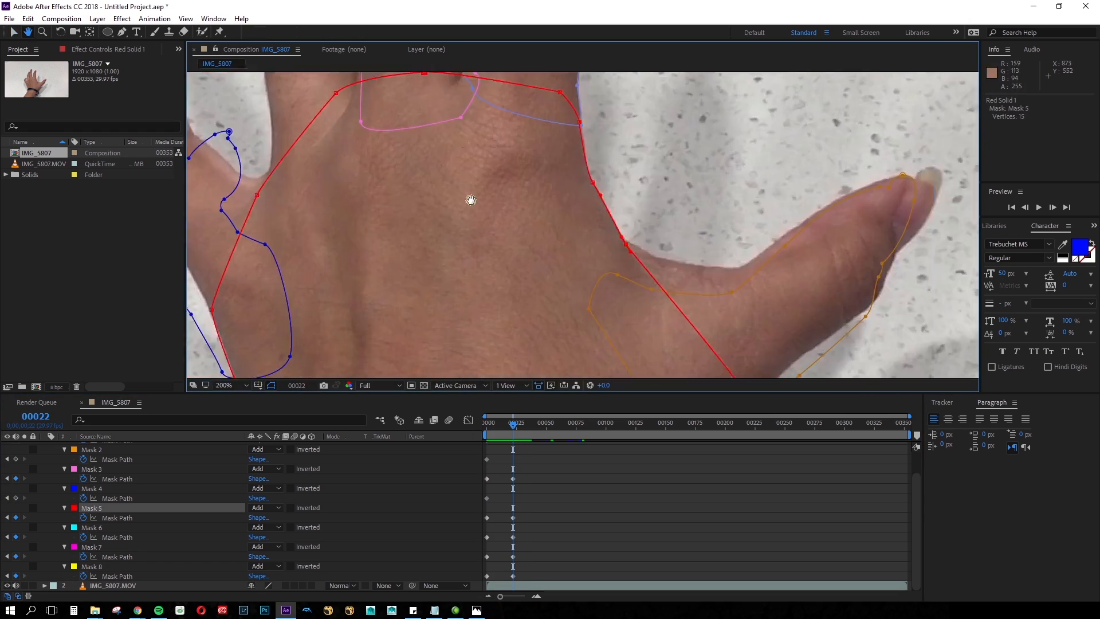
pyautogui.doubleClick(511, 142)
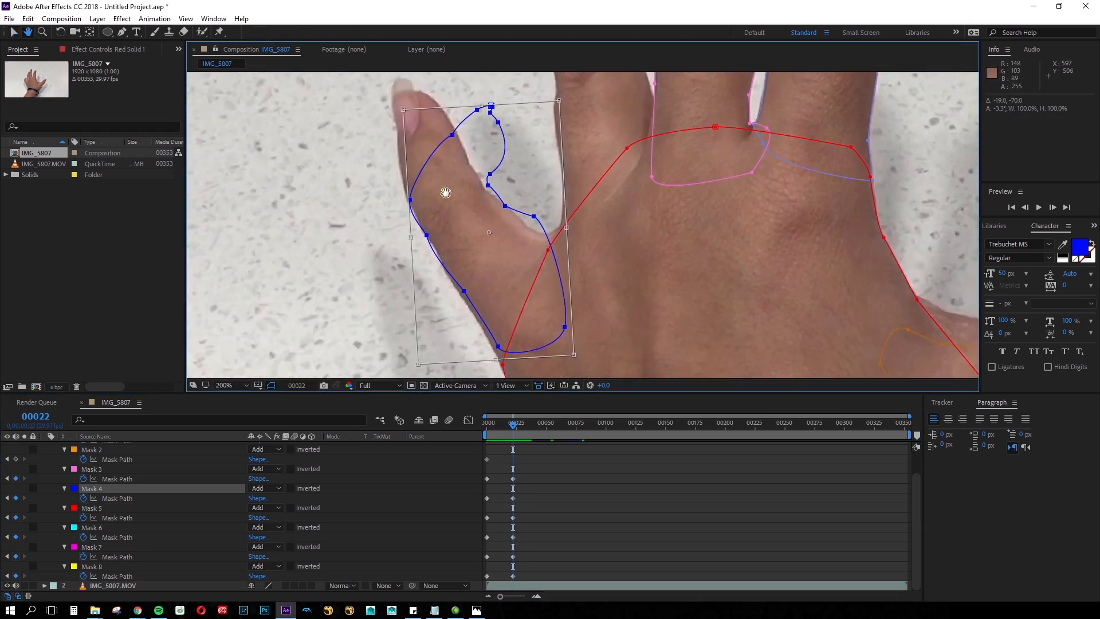
pyautogui.doubleClick(405, 130)
pyautogui.moveTo(516, 393); pyautogui.dragTo(516, 521)
pyautogui.scroll(1, 437, 275)
pyautogui.moveTo(458, 287); pyautogui.dragTo(437, 304)
pyautogui.moveTo(528, 254); pyautogui.dragTo(427, 118)
pyautogui.moveTo(444, 119); pyautogui.dragTo(457, 120)
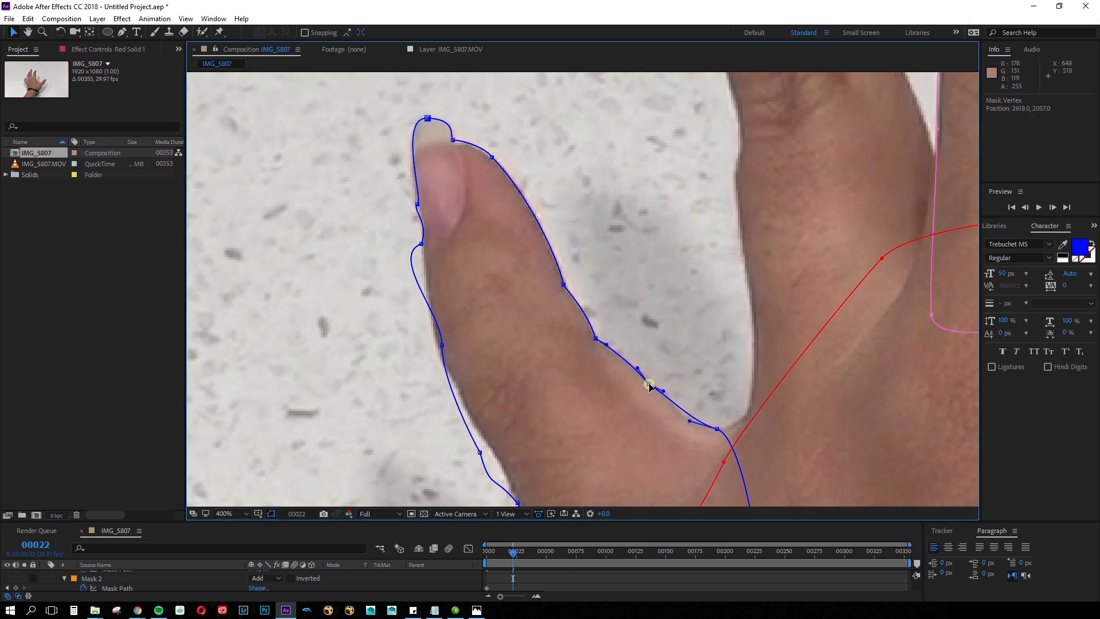
pyautogui.moveTo(448, 363); pyautogui.dragTo(444, 356)
pyautogui.moveTo(527, 424); pyautogui.dragTo(463, 173)
# Rotate and move Mask 2 onto the thumb and refine its points along the thumb's edges at frame 22
pyautogui.scroll(-1, 477, 304)
pyautogui.moveTo(802, 343); pyautogui.dragTo(345, 167)
pyautogui.doubleClick(784, 195)
pyautogui.moveTo(771, 220); pyautogui.dragTo(800, 204)
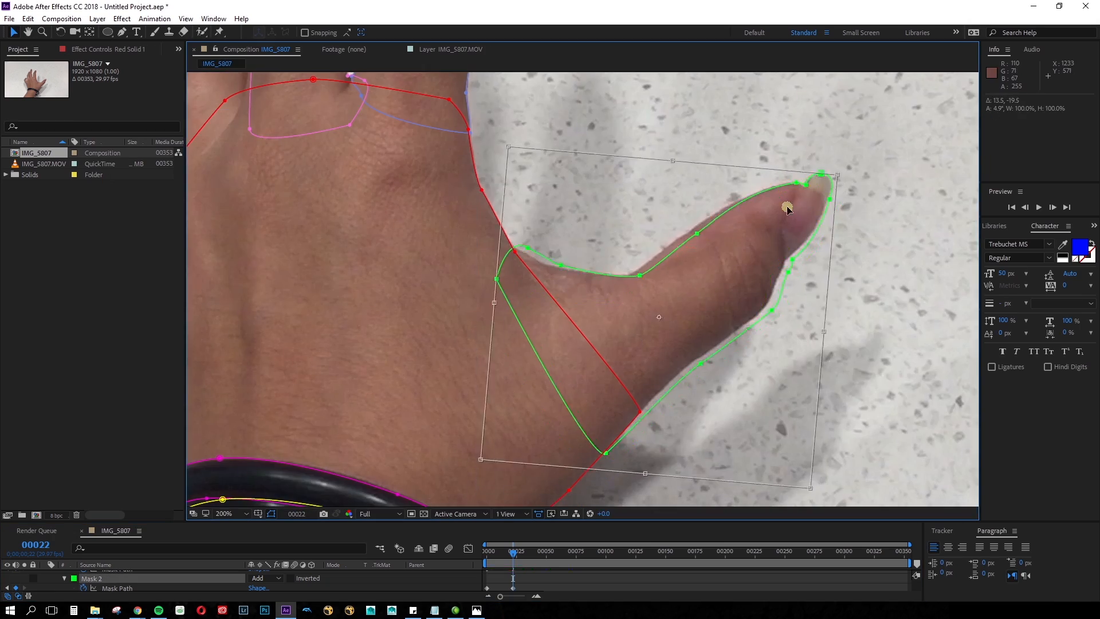
pyautogui.scroll(1, 800, 204)
pyautogui.moveTo(802, 143); pyautogui.dragTo(795, 129)
pyautogui.moveTo(687, 401); pyautogui.dragTo(650, 188)
pyautogui.moveTo(653, 189); pyautogui.dragTo(641, 187)
# Duplicate a finger mask on the red solid and move the copy down the mask list
pyautogui.scroll(-2, 641, 229)
pyautogui.moveTo(509, 521); pyautogui.dragTo(508, 339)
pyautogui.click(140, 453)
pyautogui.click(126, 411)
pyautogui.hotkey('ctrl', 'd')
pyautogui.moveTo(114, 413); pyautogui.dragTo(125, 581)
pyautogui.moveTo(508, 339); pyautogui.dragTo(508, 541)
# Move the duplicated finger mask onto the ring finger and fit its path to the outline
pyautogui.moveTo(630, 171); pyautogui.dragTo(429, 164)
pyautogui.scroll(1, 429, 165)
pyautogui.moveTo(553, 198); pyautogui.dragTo(530, 213)
pyautogui.moveTo(552, 461); pyautogui.dragTo(547, 154)
pyautogui.moveTo(444, 195); pyautogui.dragTo(474, 178)
pyautogui.moveTo(494, 454); pyautogui.dragTo(481, 277)
pyautogui.moveTo(490, 278); pyautogui.dragTo(481, 277)
# Reposition Mask 9 over the ring finger at frame 0 and reshape its points to the outline
pyautogui.moveTo(508, 541); pyautogui.dragTo(508, 404)
pyautogui.doubleClick(548, 226)
pyautogui.moveTo(559, 439); pyautogui.dragTo(508, 518)
pyautogui.scroll(1, 516, 229)
pyautogui.moveTo(458, 279); pyautogui.dragTo(463, 308)
pyautogui.moveTo(493, 189); pyautogui.dragTo(492, 493)
pyautogui.moveTo(653, 138); pyautogui.dragTo(643, 143)
pyautogui.moveTo(621, 366); pyautogui.dragTo(611, 218)
pyautogui.moveTo(631, 234); pyautogui.dragTo(602, 260)
pyautogui.moveTo(556, 92); pyautogui.dragTo(584, 167)
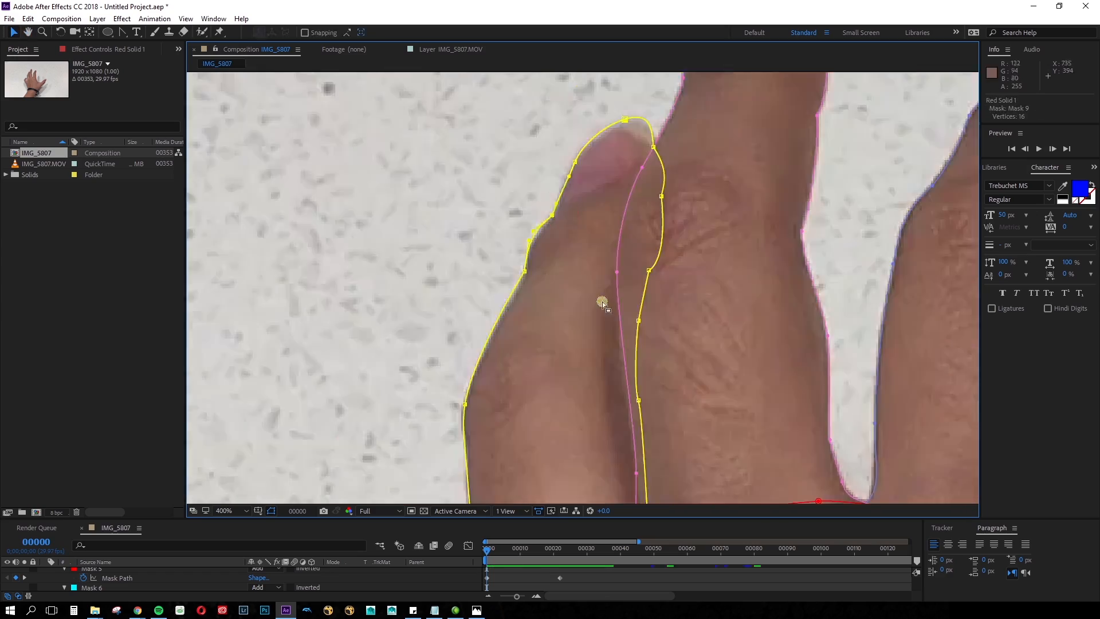
# Scrub forward from frame 0 to check how the masks move between the keyframes
pyautogui.scroll(-2, 585, 229)
pyautogui.moveTo(486, 550); pyautogui.dragTo(503, 550)
pyautogui.press('`')
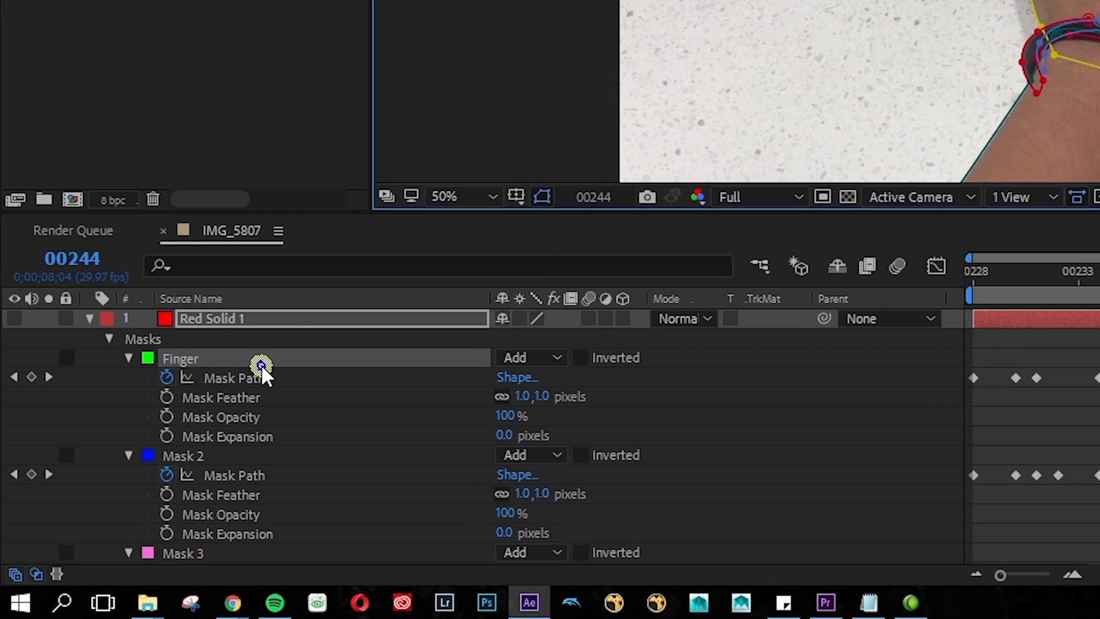
# Rename the green thumb mask as Finger_Thumb
pyautogui.rightClick(125, 486)
pyautogui.click(346, 258)
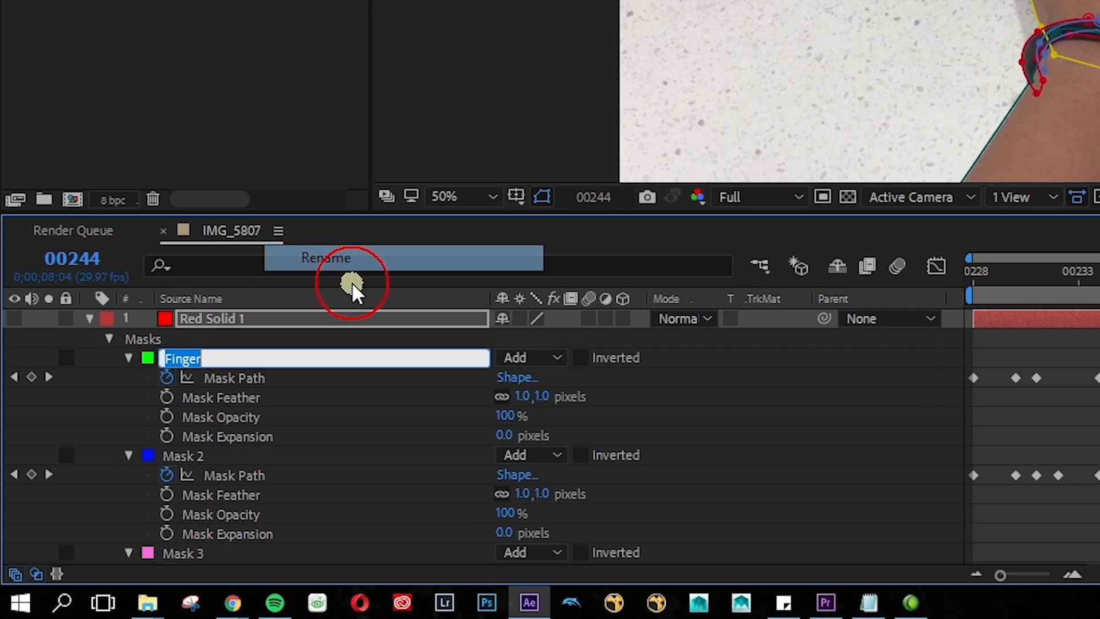
pyautogui.press('Right')
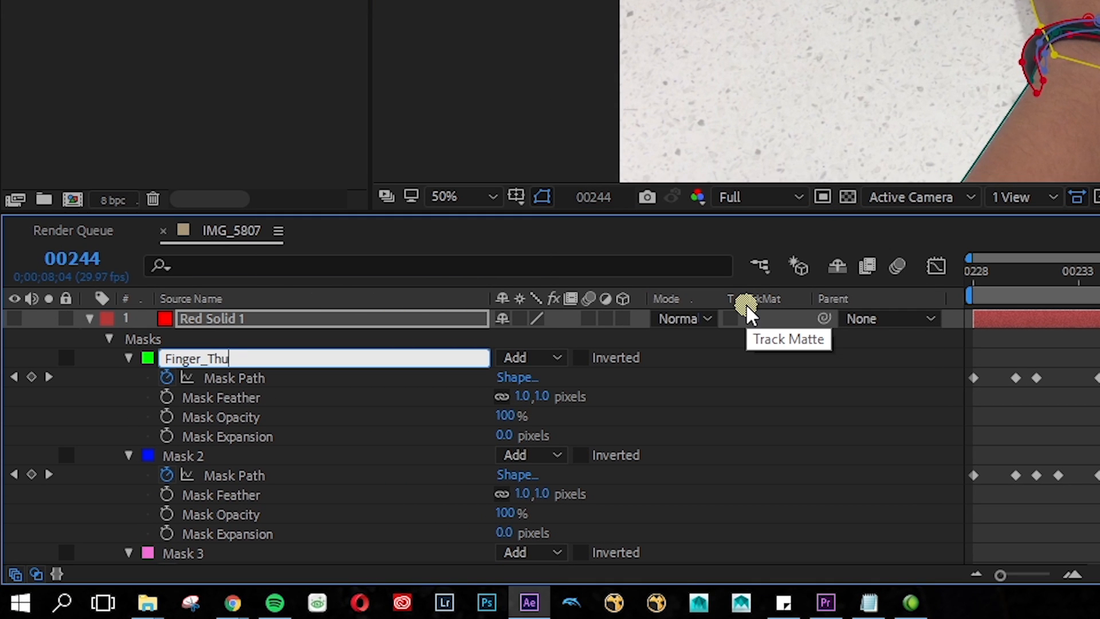
pyautogui.write('_Thumb')
pyautogui.press('Return')
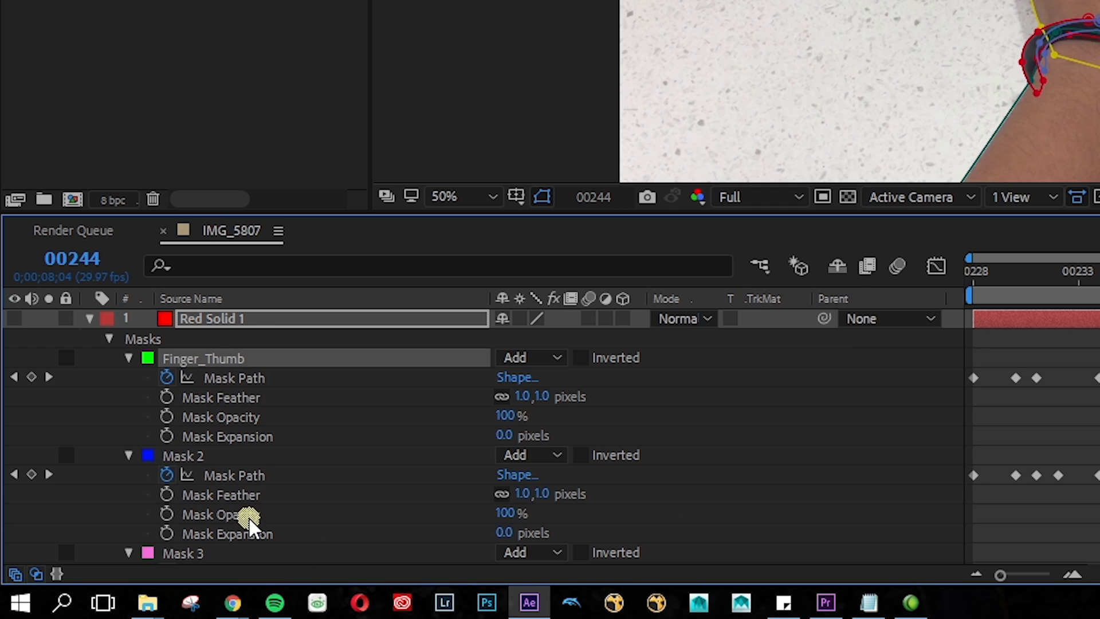
# Rename Mask 2 as Finger_Point
pyautogui.click(256, 451)
pyautogui.rightClick(256, 450)
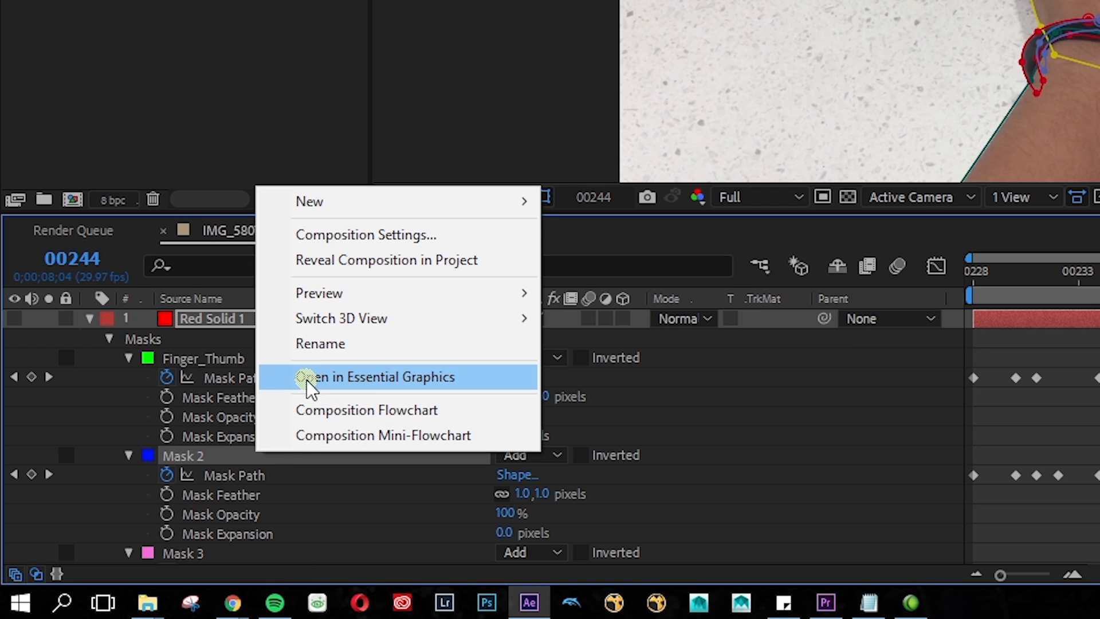
pyautogui.click(322, 346)
pyautogui.write('Finger')
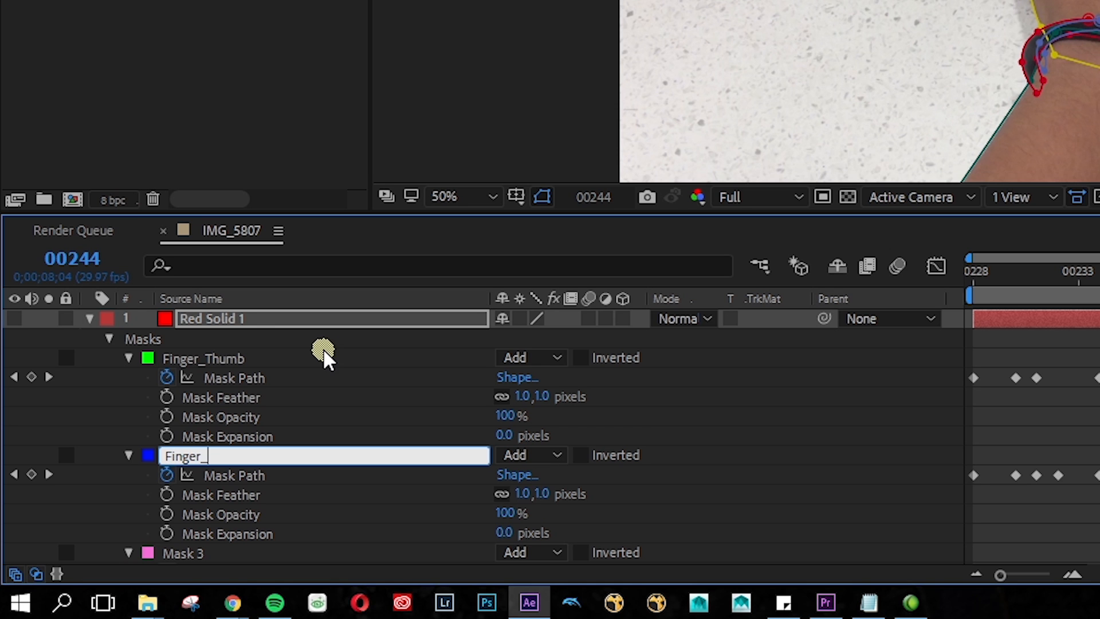
pyautogui.write('_')
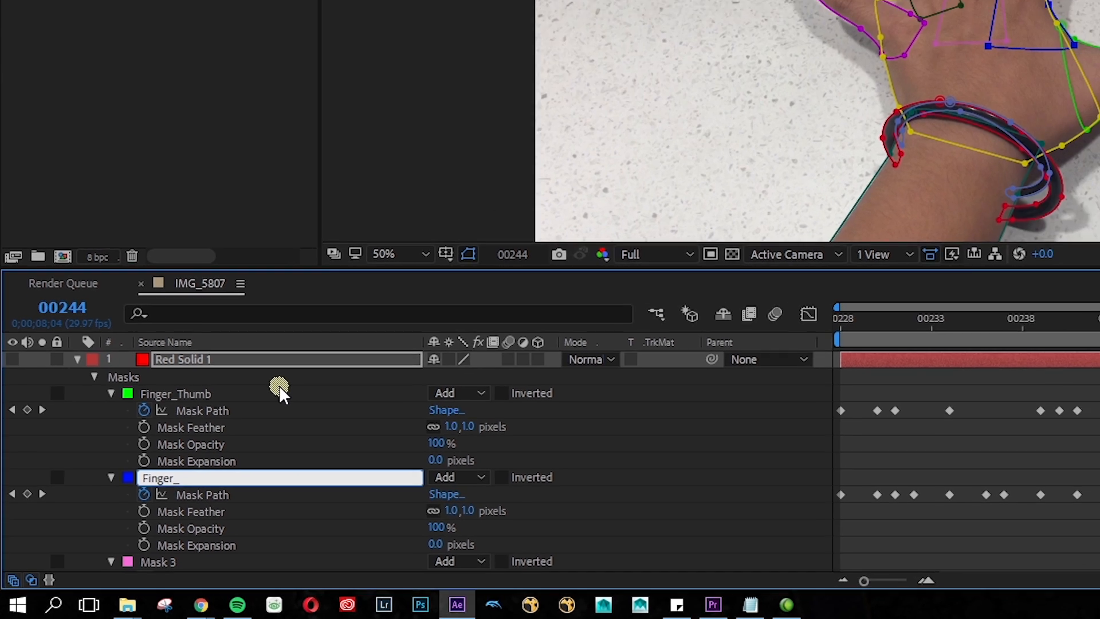
pyautogui.write('Point')
pyautogui.press('Return')
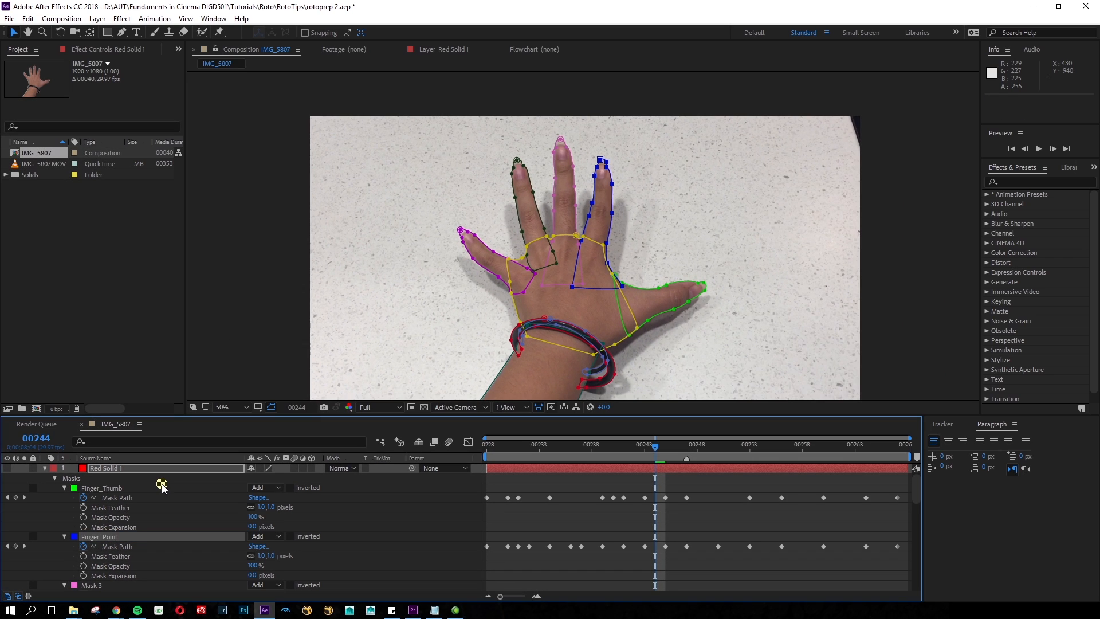
# Rename Mask 3 as Finger_Middle
pyautogui.click(92, 585)
pyautogui.press('Return')
pyautogui.write('Finger_Middle')
pyautogui.press('Return')
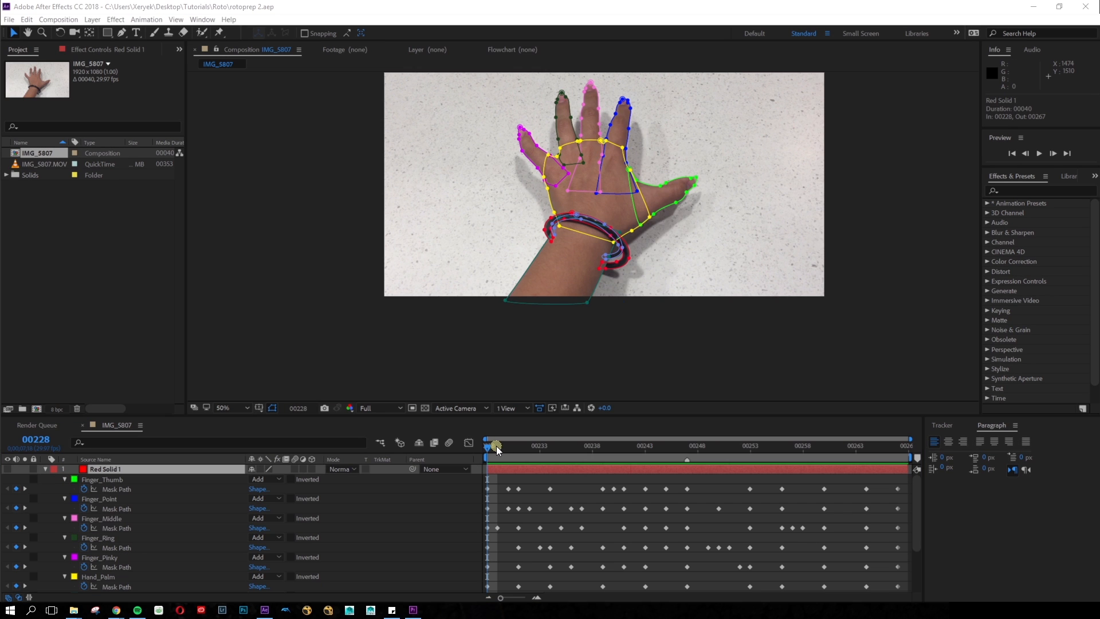
# Collapse the Red Solid 1 layer, and unlock and duplicate the IMG_5807.MOV footage layer
pyautogui.moveTo(498, 449); pyautogui.dragTo(398, 468)
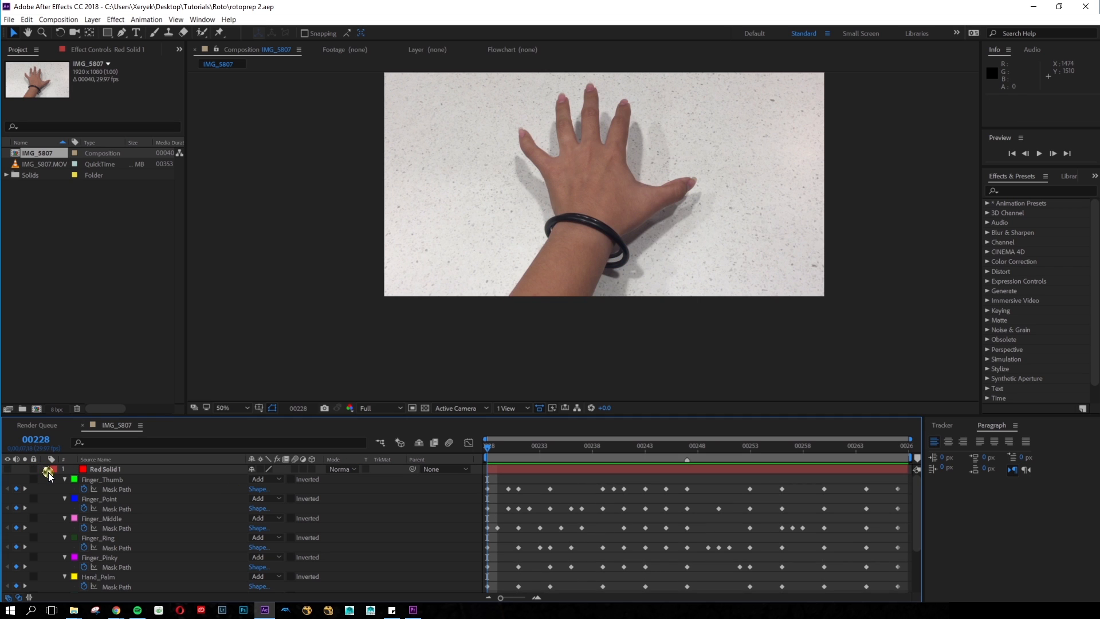
pyautogui.click(46, 470)
pyautogui.click(115, 470)
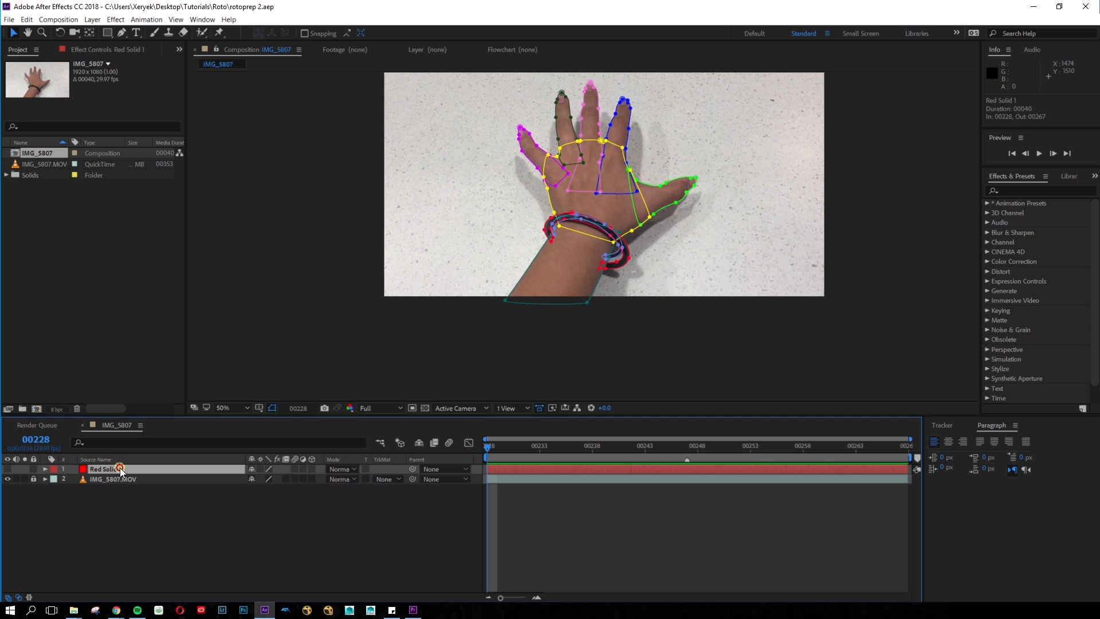
pyautogui.click(107, 500)
pyautogui.hotkey('ctrl', 'd')
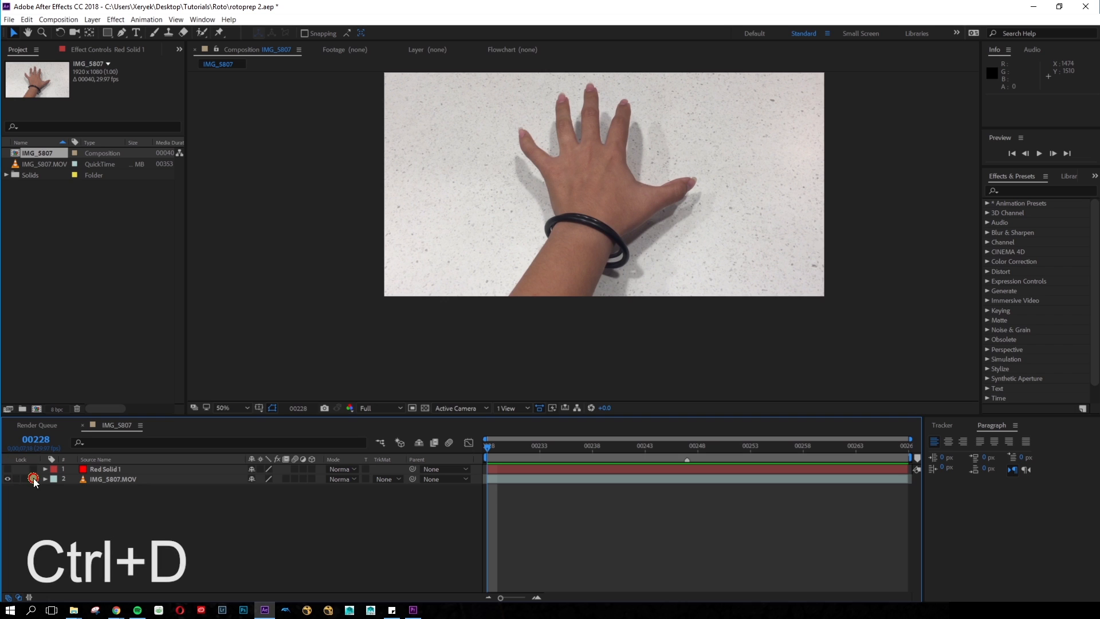
pyautogui.click(127, 480)
pyautogui.hotkey('ctrl', 'd')
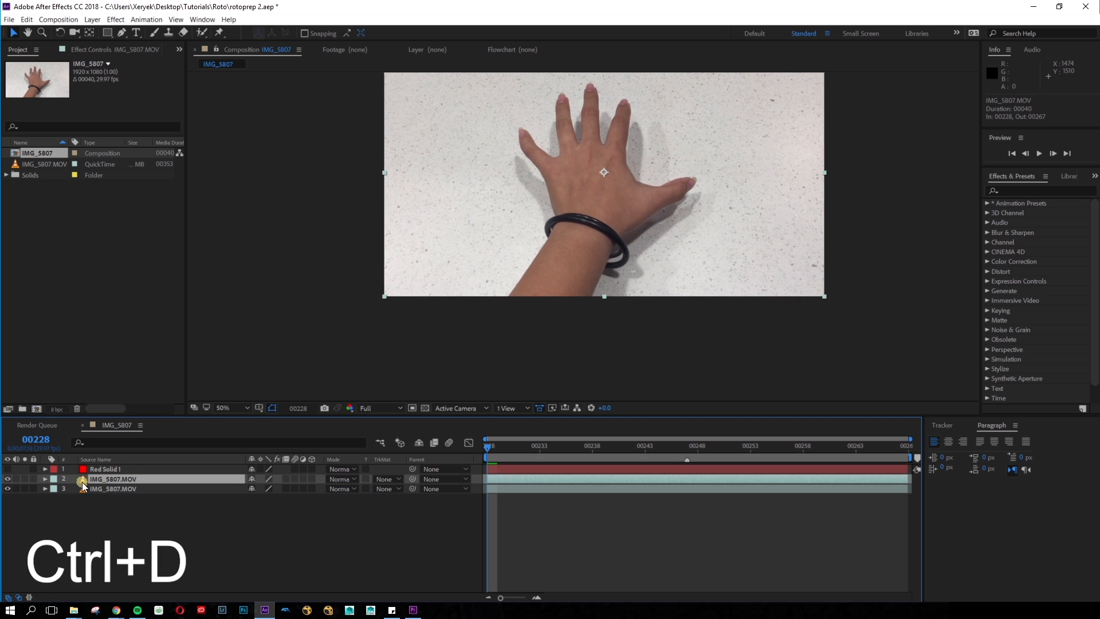
# Lock the lower IMG_5807.MOV layer to keep it as the untouched background
pyautogui.click(39, 491)
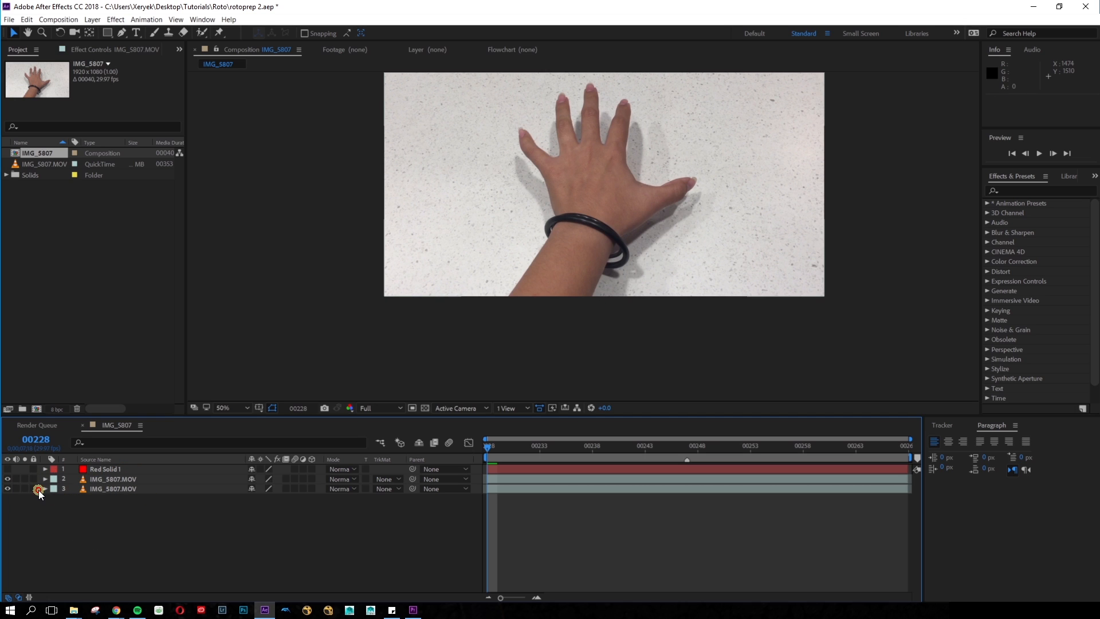
pyautogui.click(98, 486)
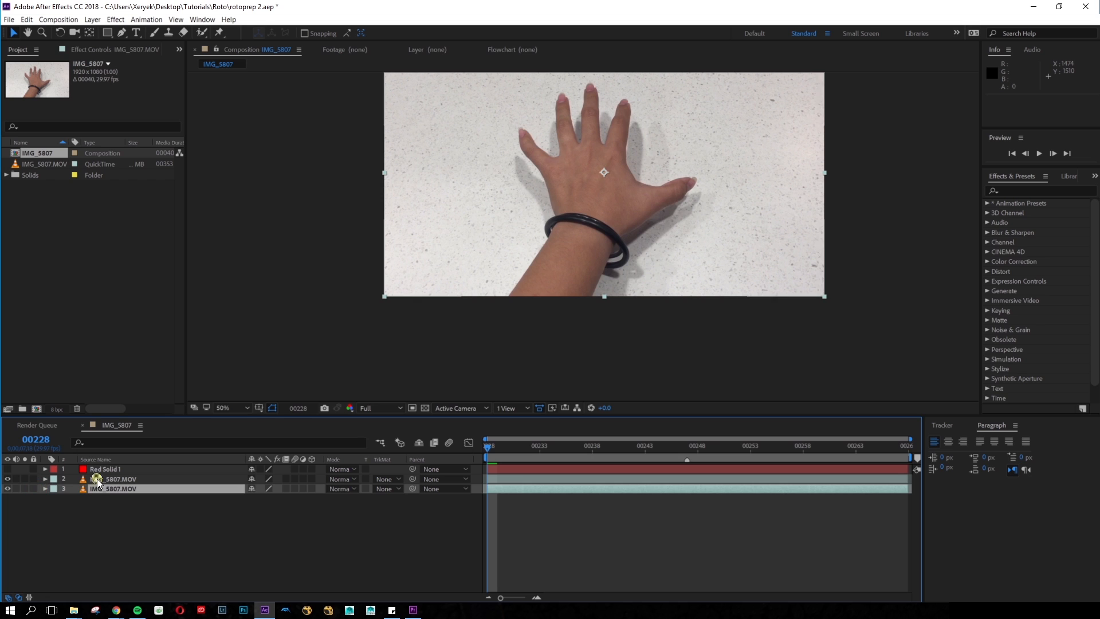
pyautogui.click(36, 491)
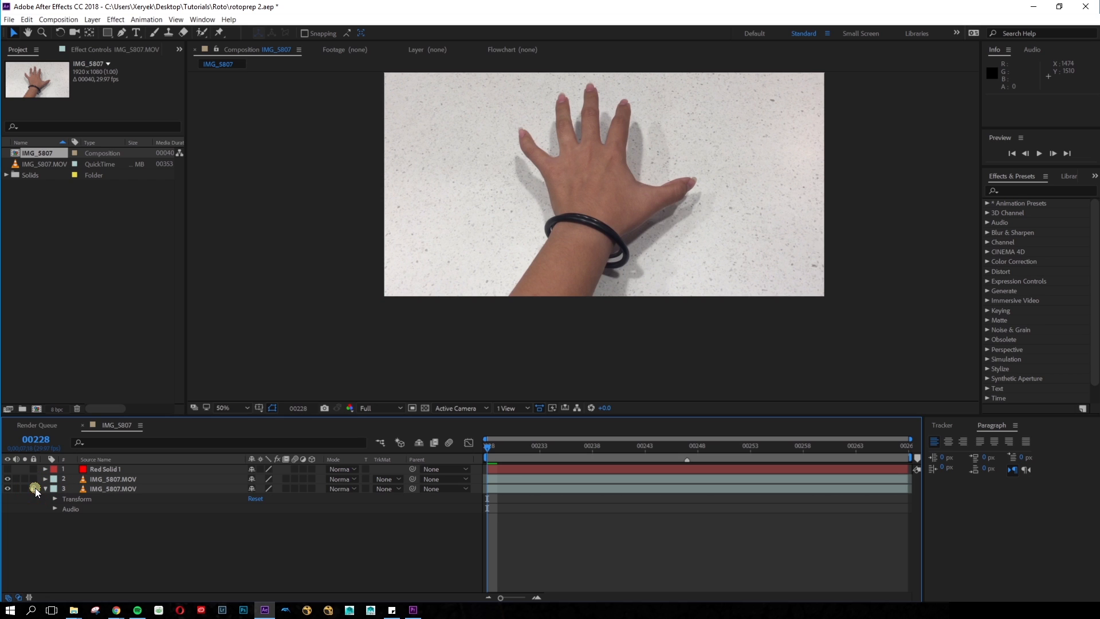
# Make Red Solid 1 visible and scrub through the clip to check how its masks cover the hand
pyautogui.click(8, 469)
pyautogui.click(545, 451)
pyautogui.moveTo(524, 452); pyautogui.dragTo(959, 467)
pyautogui.moveTo(879, 475); pyautogui.dragTo(198, 469)
pyautogui.click(198, 470)
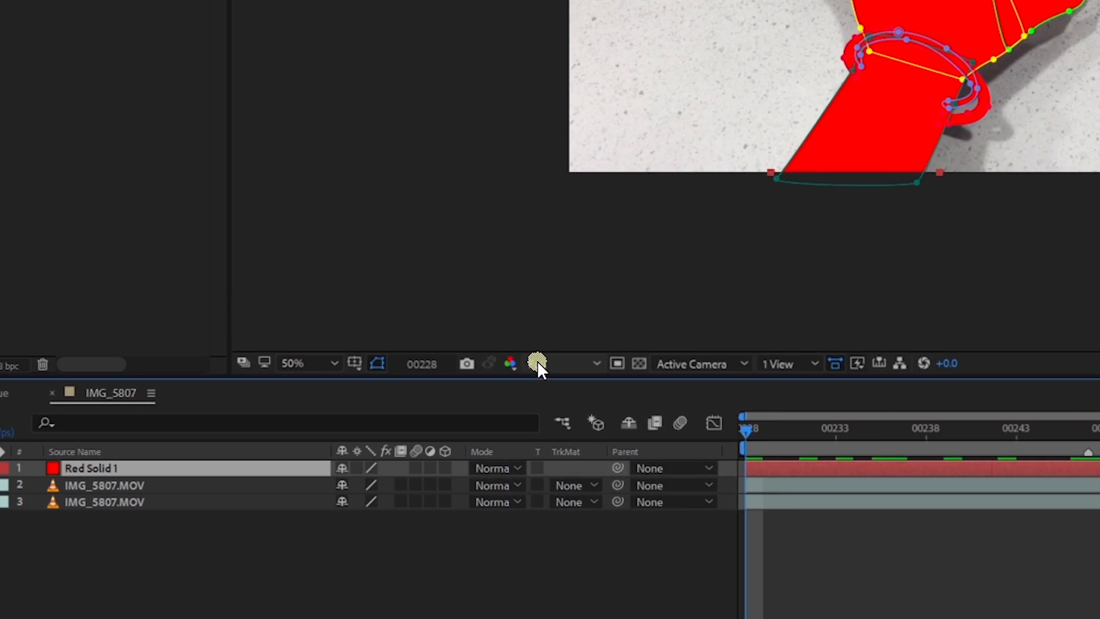
# Toggle the mask and shape path visibility in the composition view, leaving the paths hidden
pyautogui.click(272, 408)
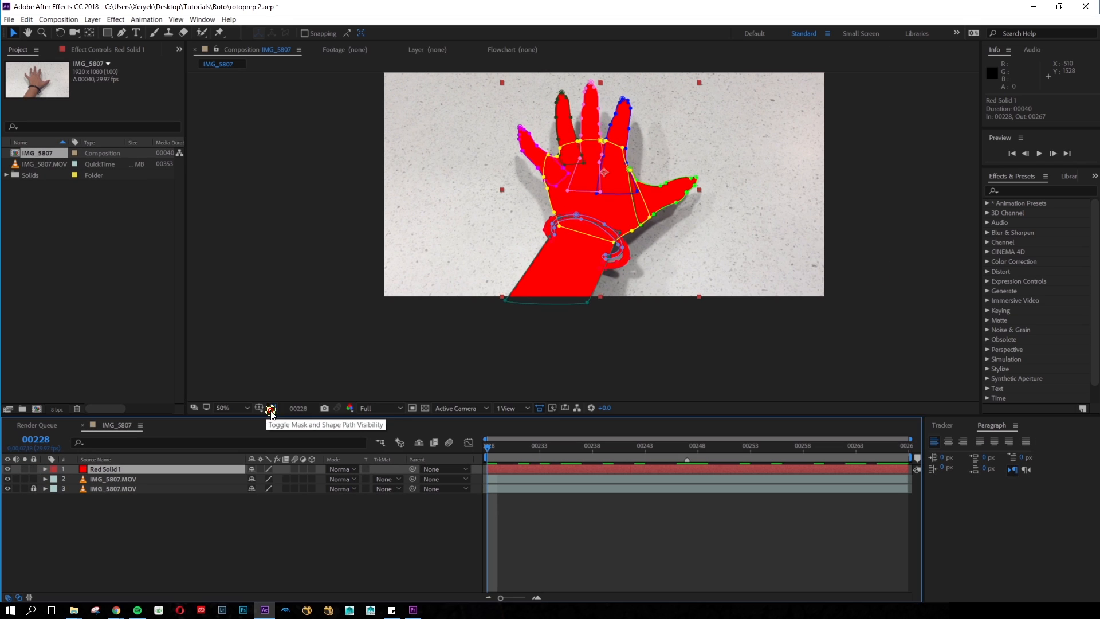
pyautogui.click(271, 409)
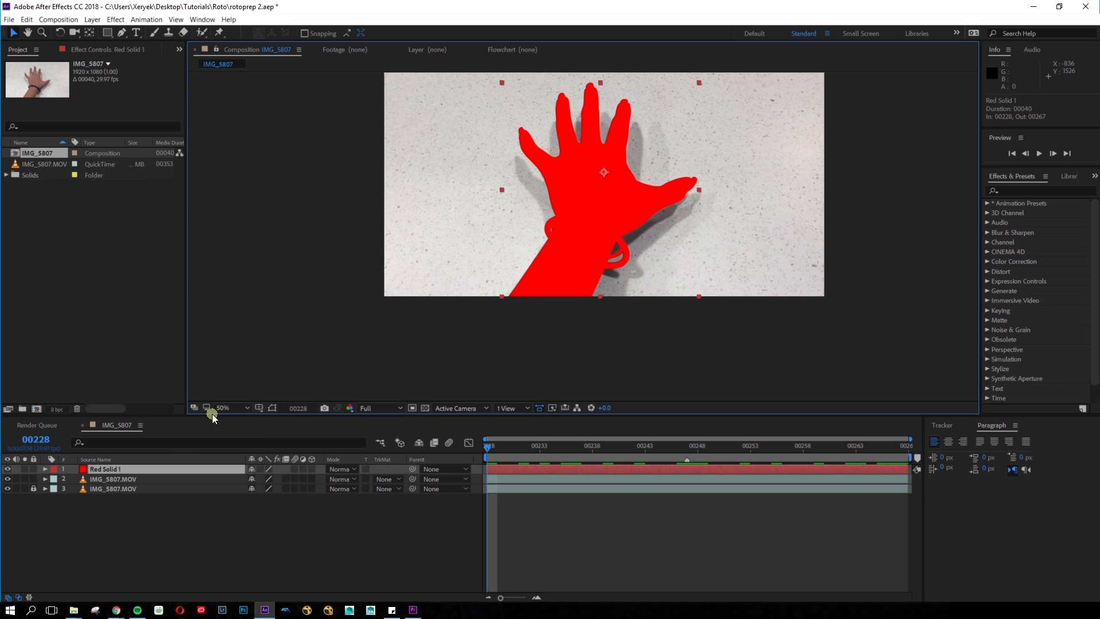
pyautogui.click(268, 410)
pyautogui.click(267, 411)
pyautogui.click(268, 410)
pyautogui.click(268, 410)
pyautogui.click(268, 410)
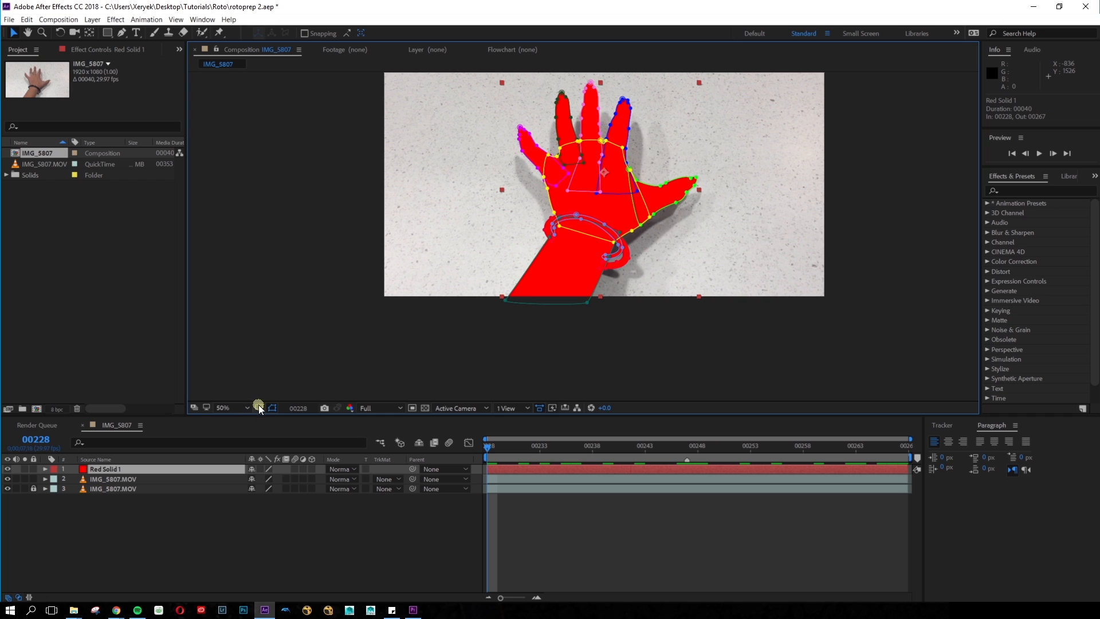
pyautogui.click(268, 408)
# Lower Red Solid 1's opacity to 25% and raise it to 30% so the footage shows through the matte
pyautogui.click(148, 470)
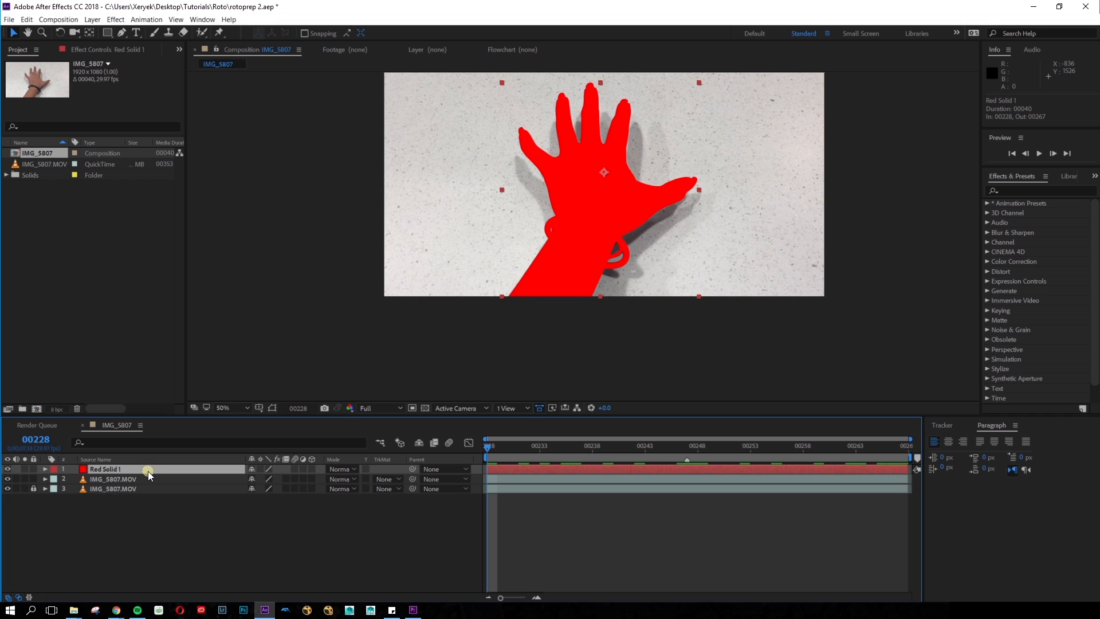
pyautogui.press('t')
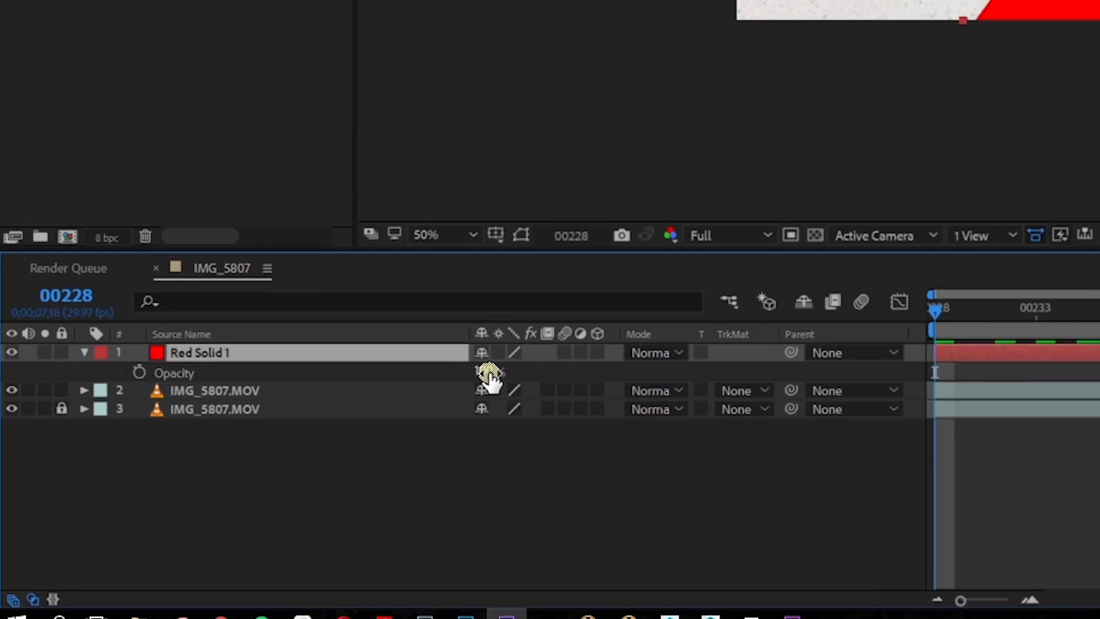
pyautogui.click(255, 479)
pyautogui.write('20')
pyautogui.press('Return')
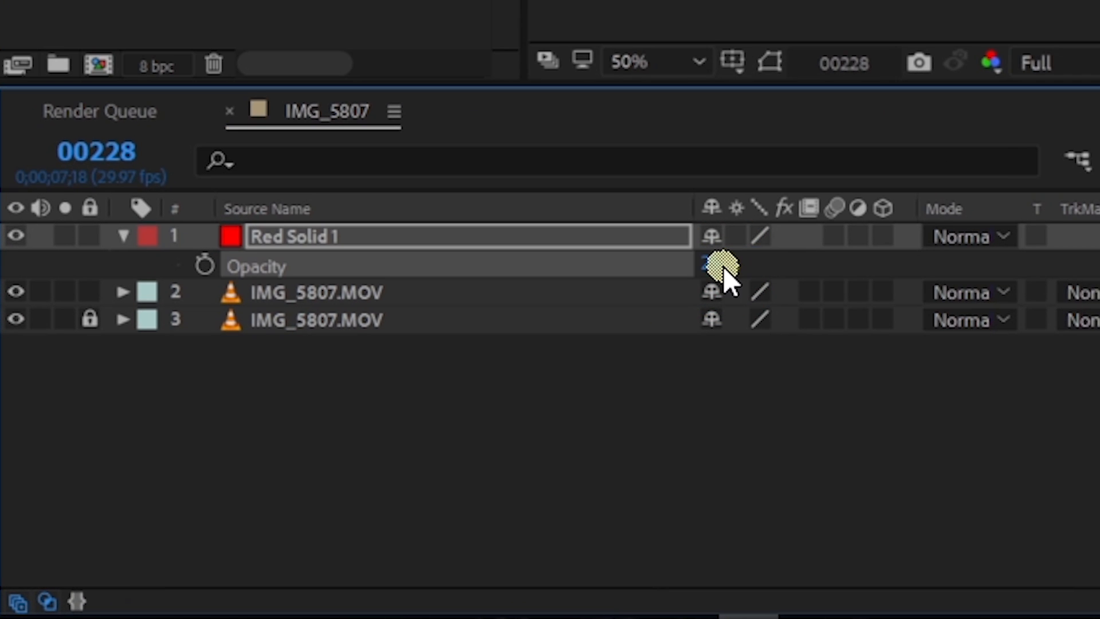
pyautogui.scroll(1, 813, 20)
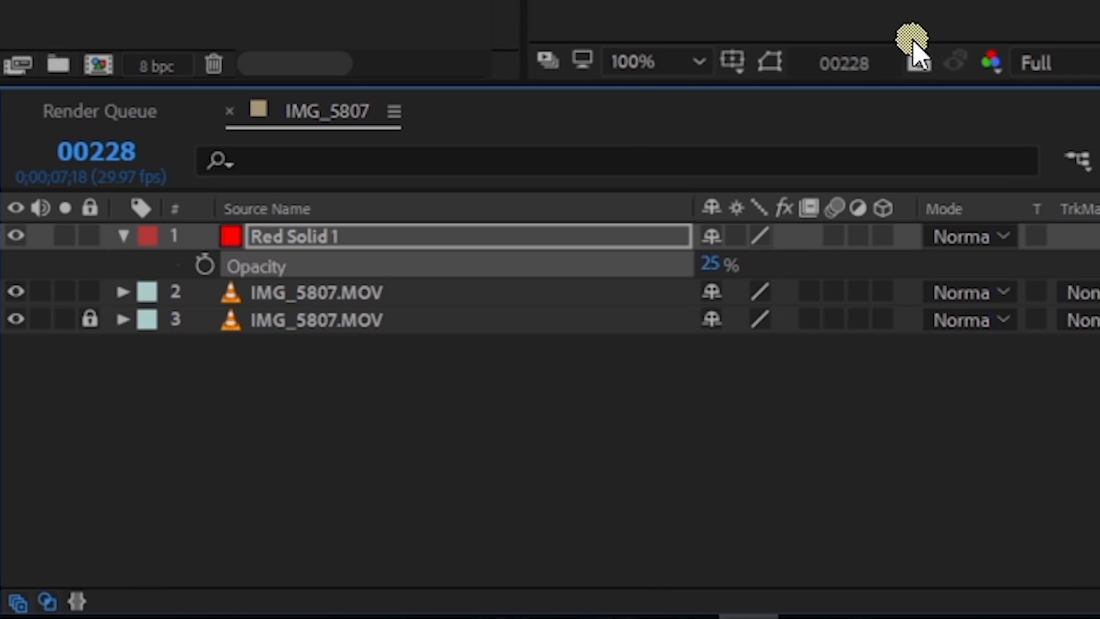
pyautogui.click(710, 269)
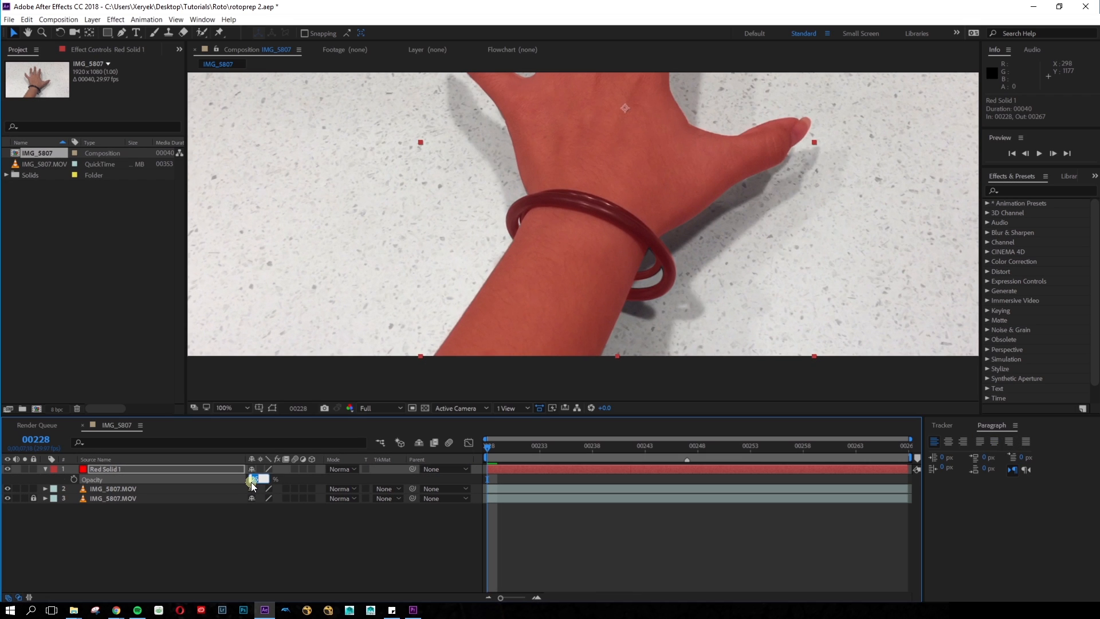
pyautogui.press('Return')
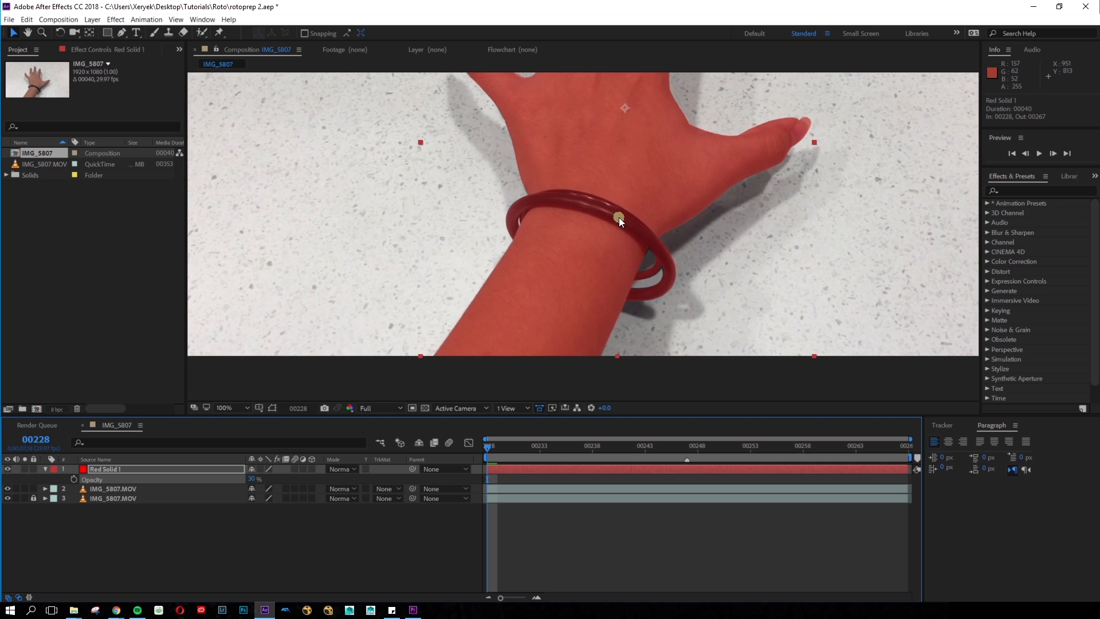
# Scrub through the clip at 30% matte opacity and inspect how the masks follow the wrist, bracelets and fingers
pyautogui.press(',')
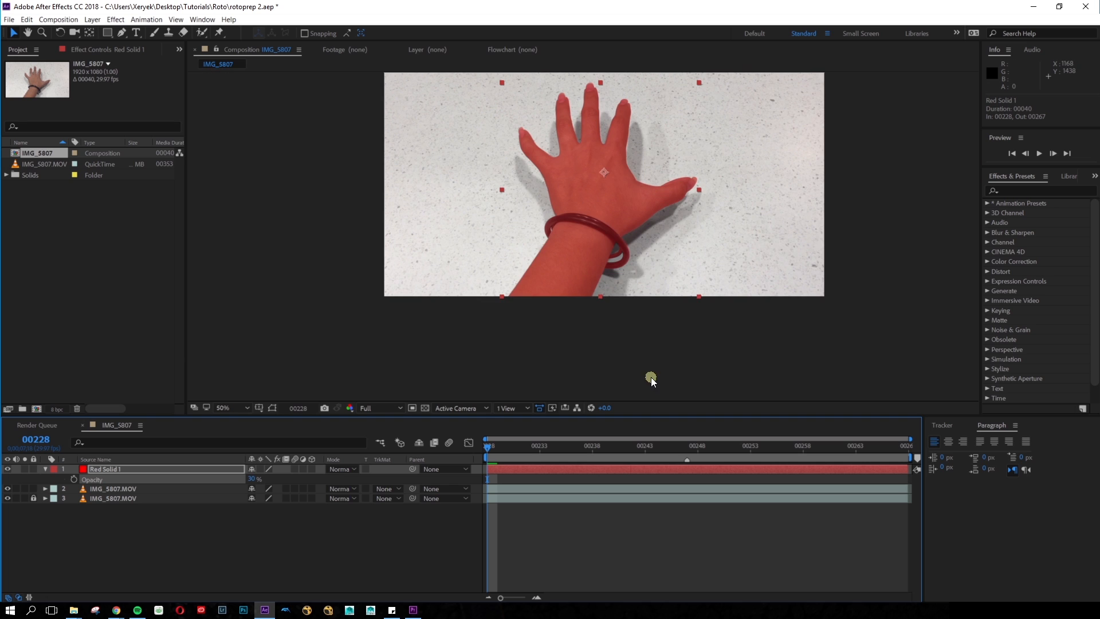
pyautogui.moveTo(493, 453); pyautogui.dragTo(741, 474)
pyautogui.press('.')
pyautogui.press('.')
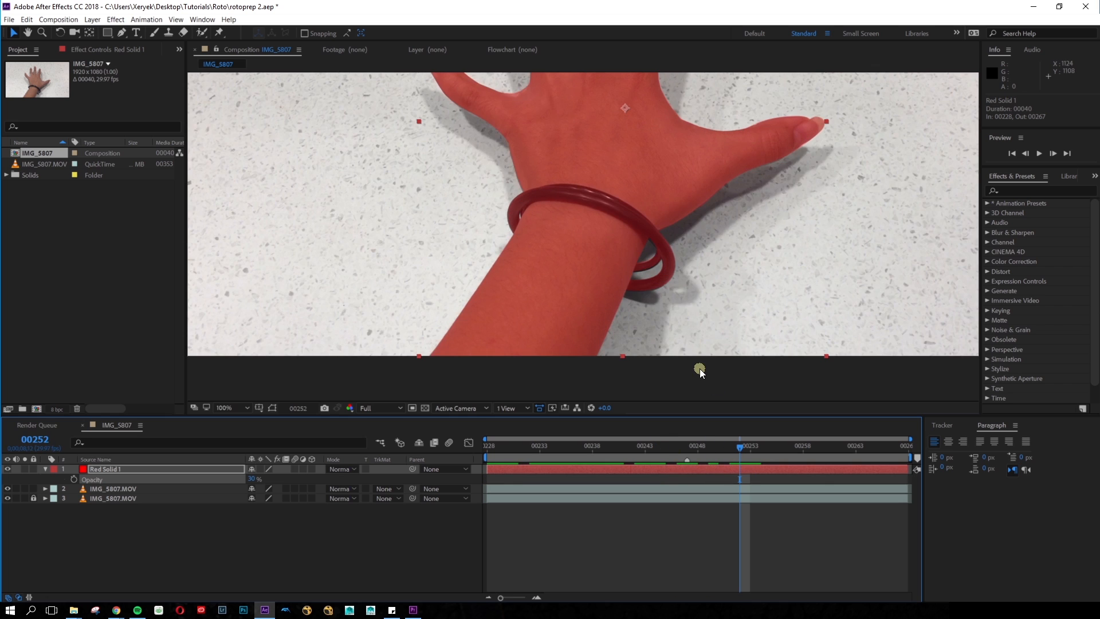
pyautogui.moveTo(728, 446); pyautogui.dragTo(782, 456)
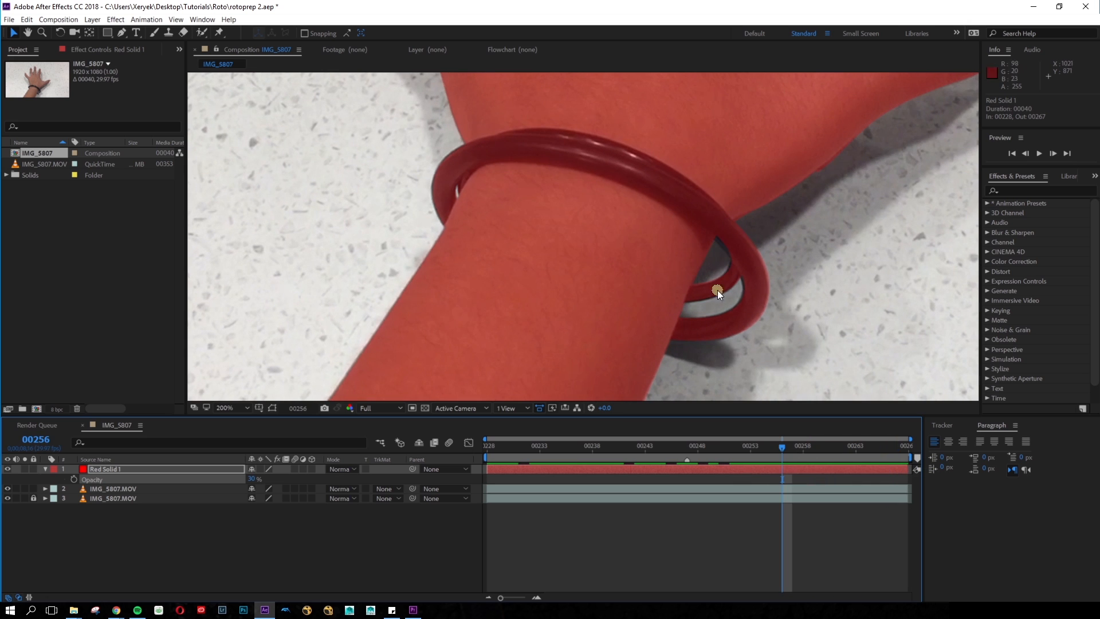
pyautogui.moveTo(781, 445); pyautogui.dragTo(898, 456)
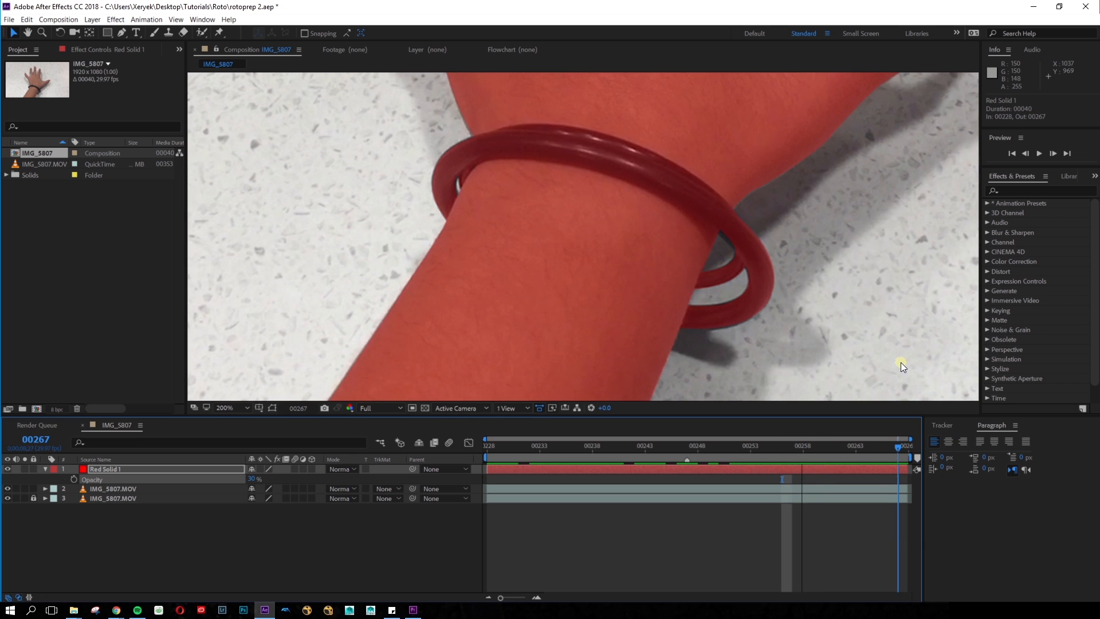
pyautogui.press('h')
pyautogui.moveTo(702, 135); pyautogui.dragTo(710, 344)
pyautogui.moveTo(677, 176); pyautogui.dragTo(720, 349)
pyautogui.moveTo(660, 235); pyautogui.dragTo(695, 247)
pyautogui.press('v')
pyautogui.moveTo(884, 447); pyautogui.dragTo(759, 431)
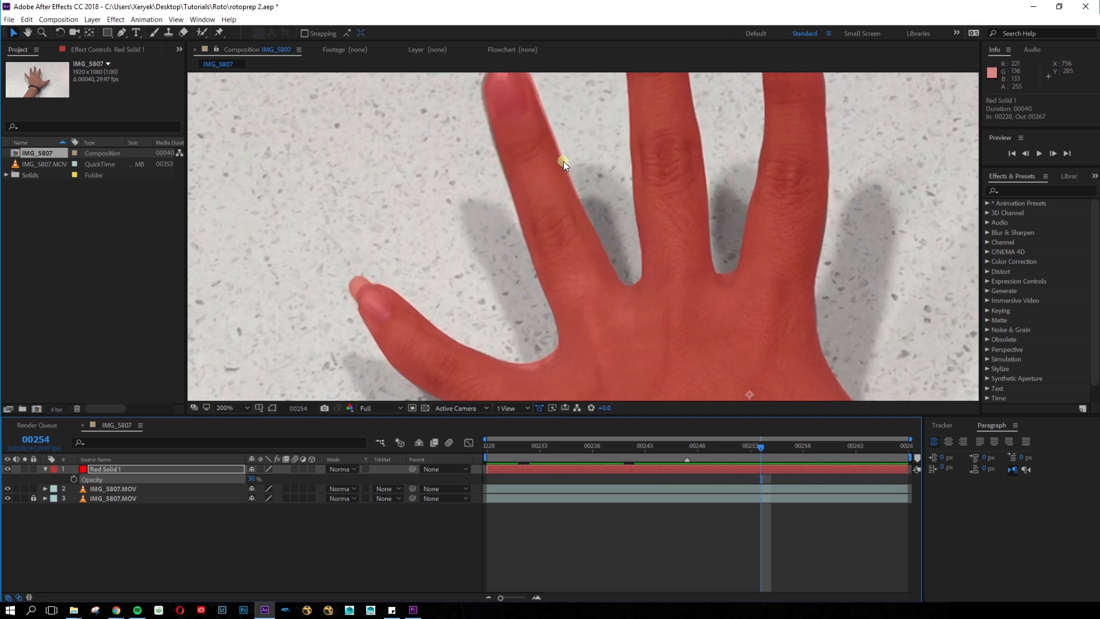
# At frame 254, show the mask paths, nudge the Finger_Ring mask's upper part to fit the finger, and hide the paths again
pyautogui.moveTo(509, 119); pyautogui.dragTo(535, 194)
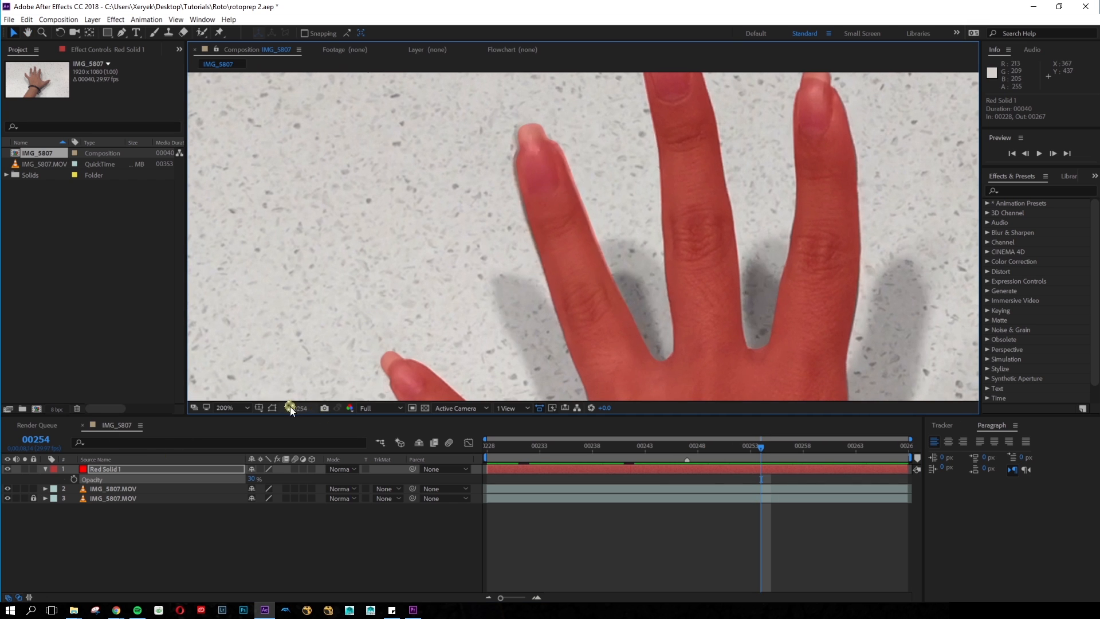
pyautogui.click(272, 407)
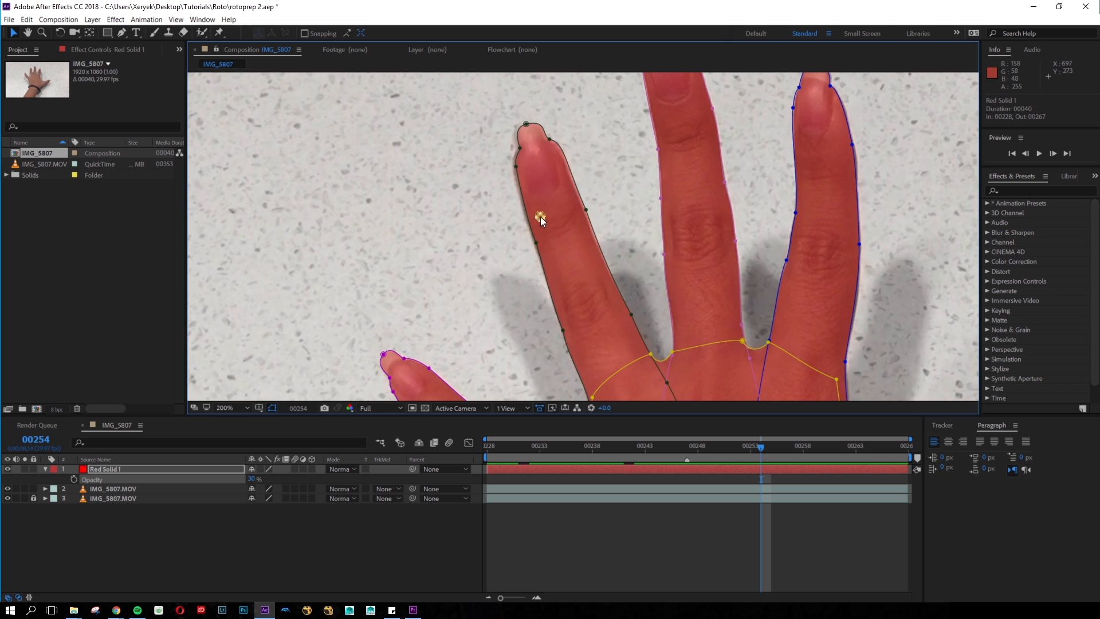
pyautogui.doubleClick(526, 126)
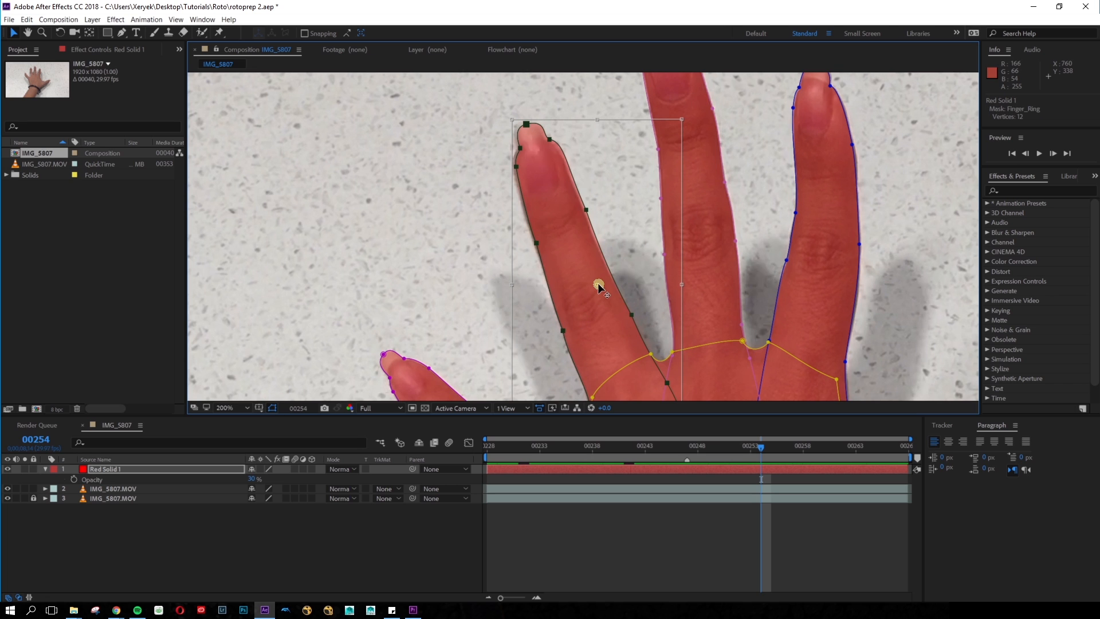
pyautogui.moveTo(599, 287); pyautogui.dragTo(624, 363)
pyautogui.hotkey('ctrl', 'z')
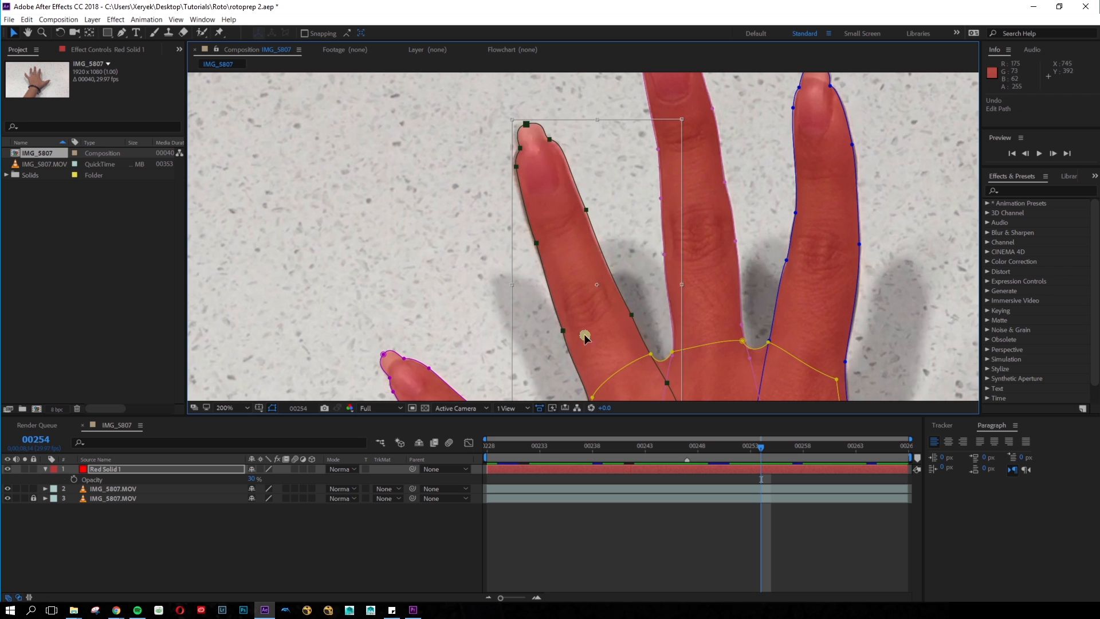
pyautogui.moveTo(598, 287); pyautogui.dragTo(637, 384)
pyautogui.moveTo(502, 111); pyautogui.dragTo(497, 107)
pyautogui.doubleClick(458, 175)
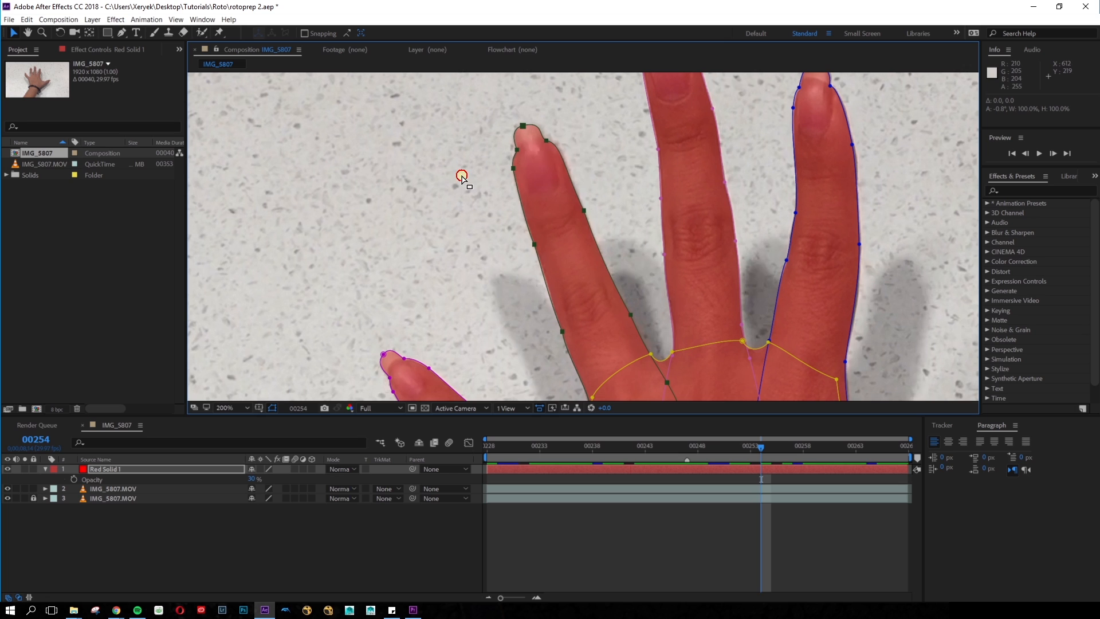
pyautogui.click(272, 406)
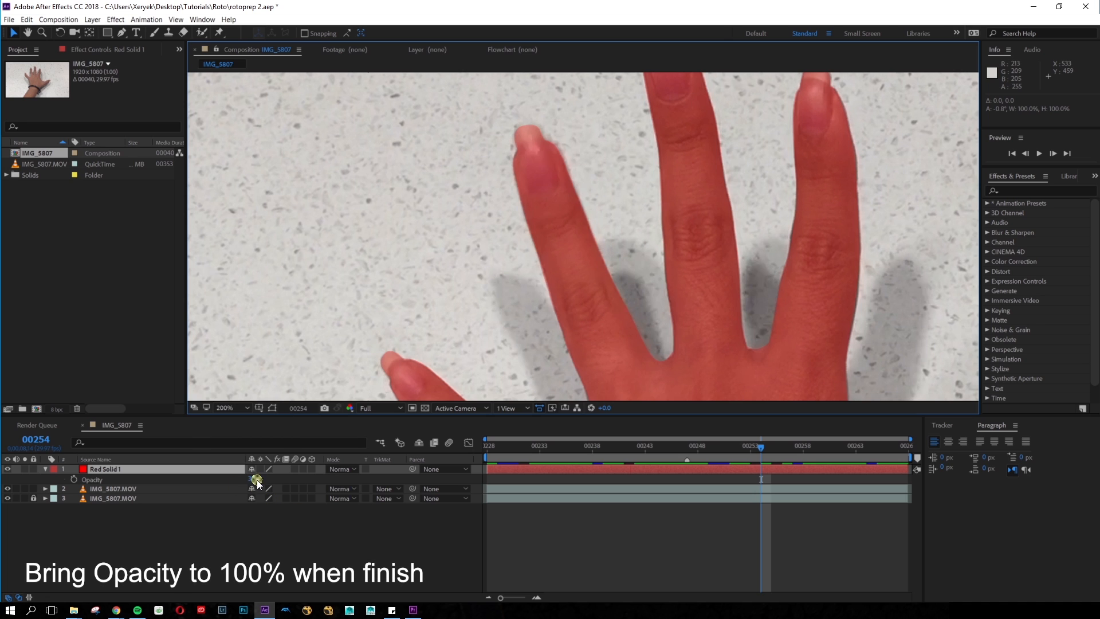
# Raise Red Solid 1's opacity to 99%, view the whole hand matte, and deselect the layer
pyautogui.moveTo(252, 475); pyautogui.dragTo(291, 476)
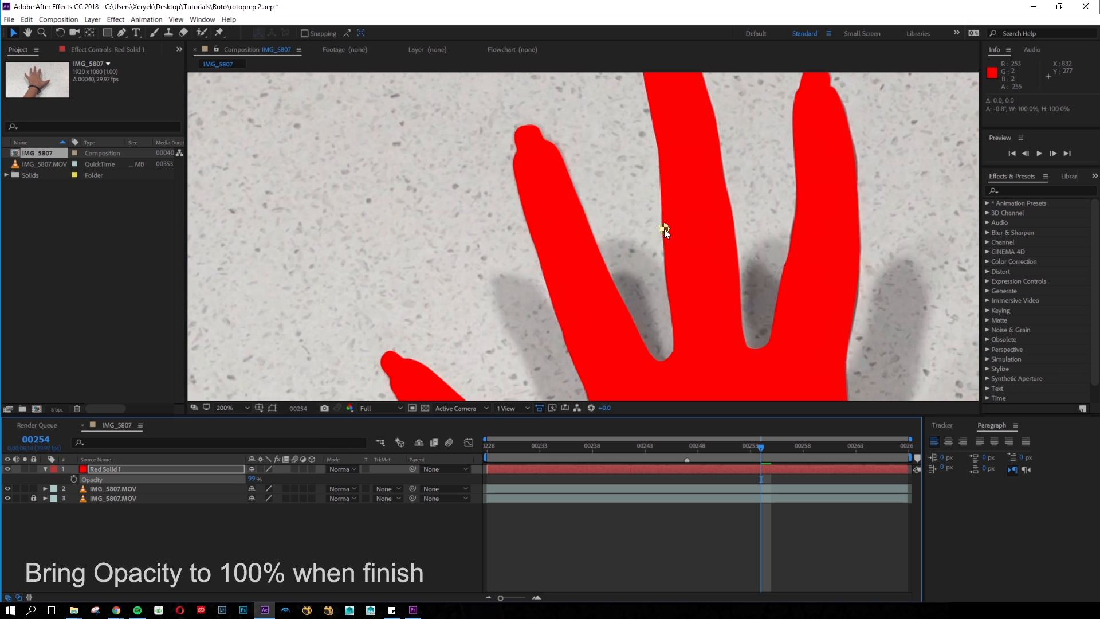
pyautogui.scroll(-1, 744, 208)
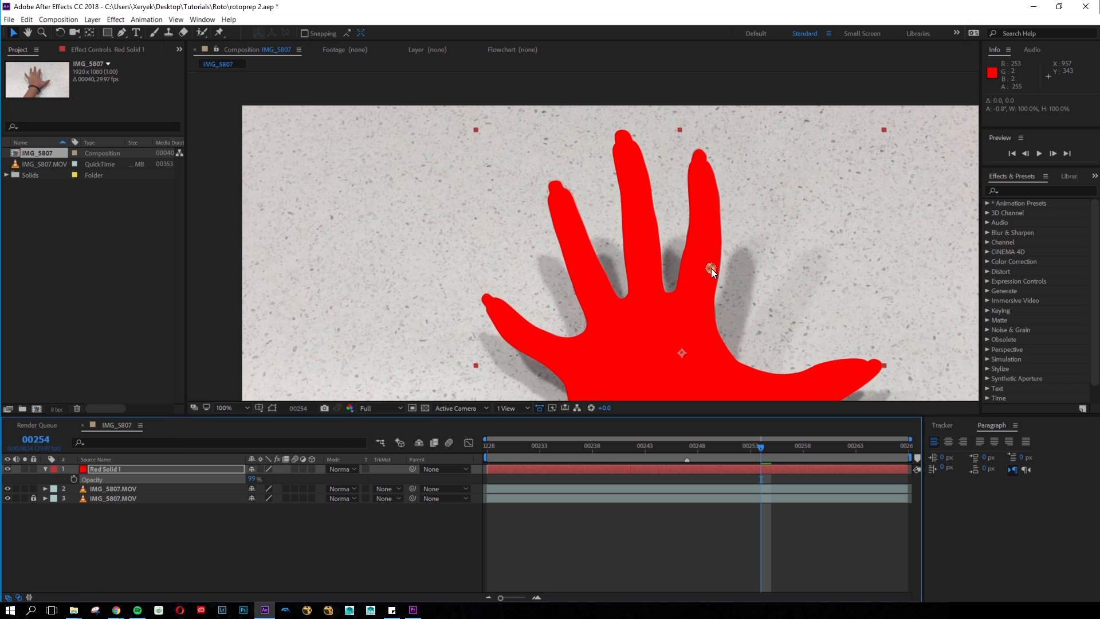
pyautogui.scroll(-1, 475, 222)
pyautogui.press('space')
pyautogui.moveTo(593, 327); pyautogui.dragTo(577, 240)
pyautogui.click(706, 465)
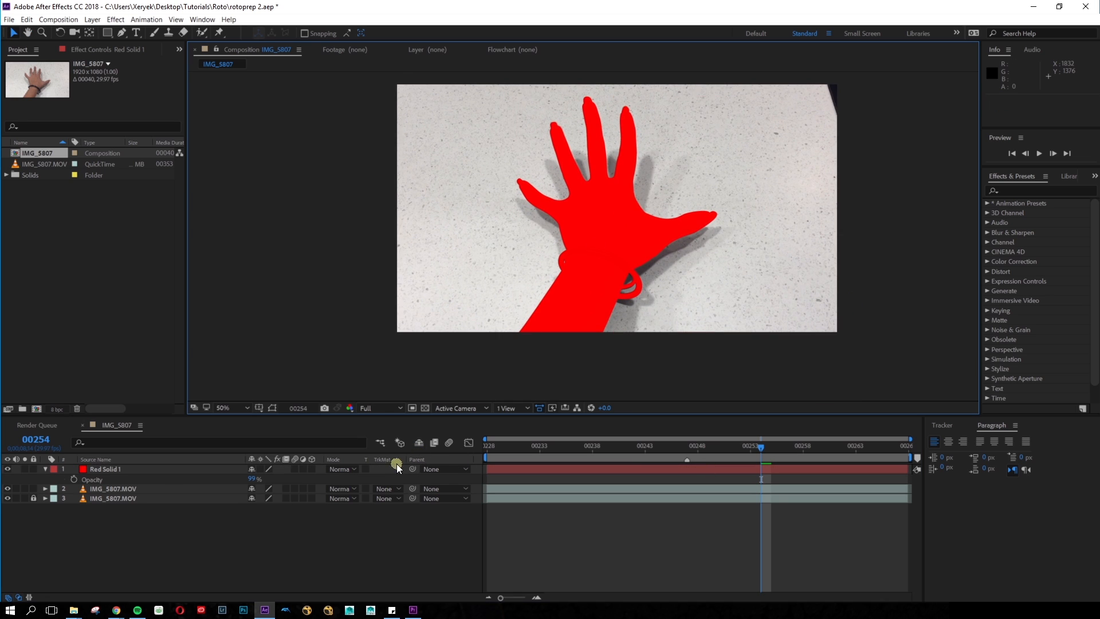
# Solo Red Solid 1, display its alpha channel, and play the clip to check the matte
pyautogui.click(25, 469)
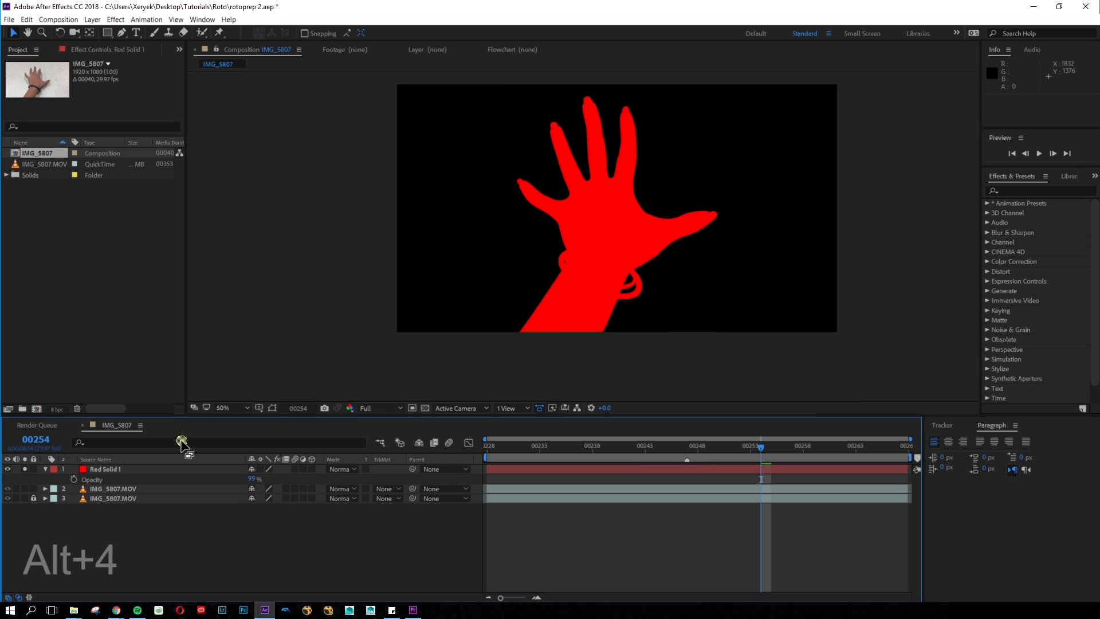
pyautogui.hotkey('alt', '4')
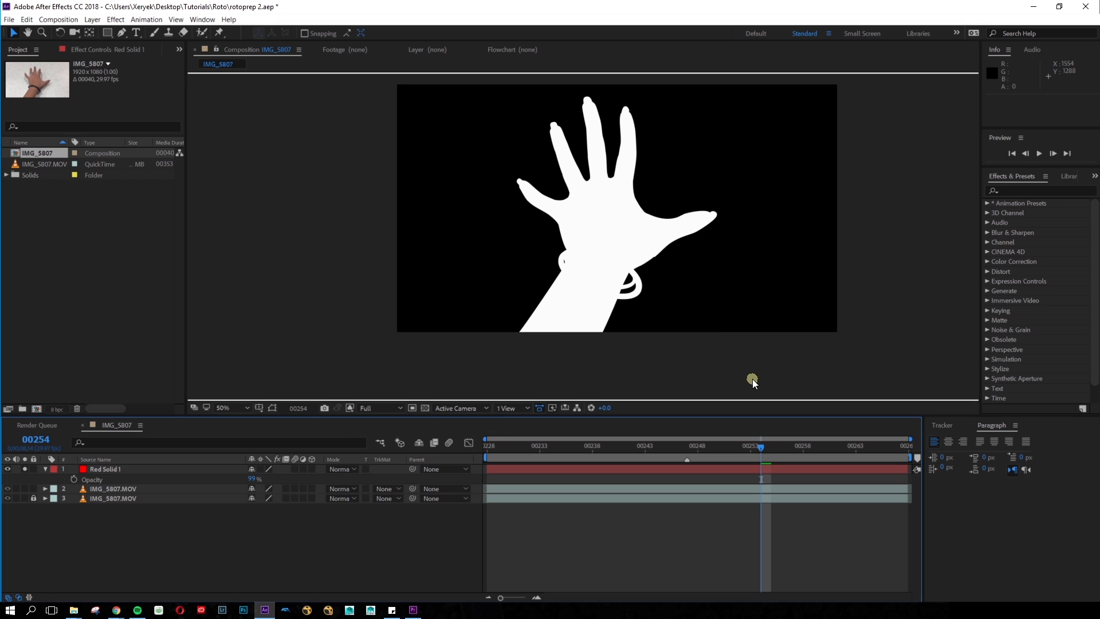
pyautogui.press('space')
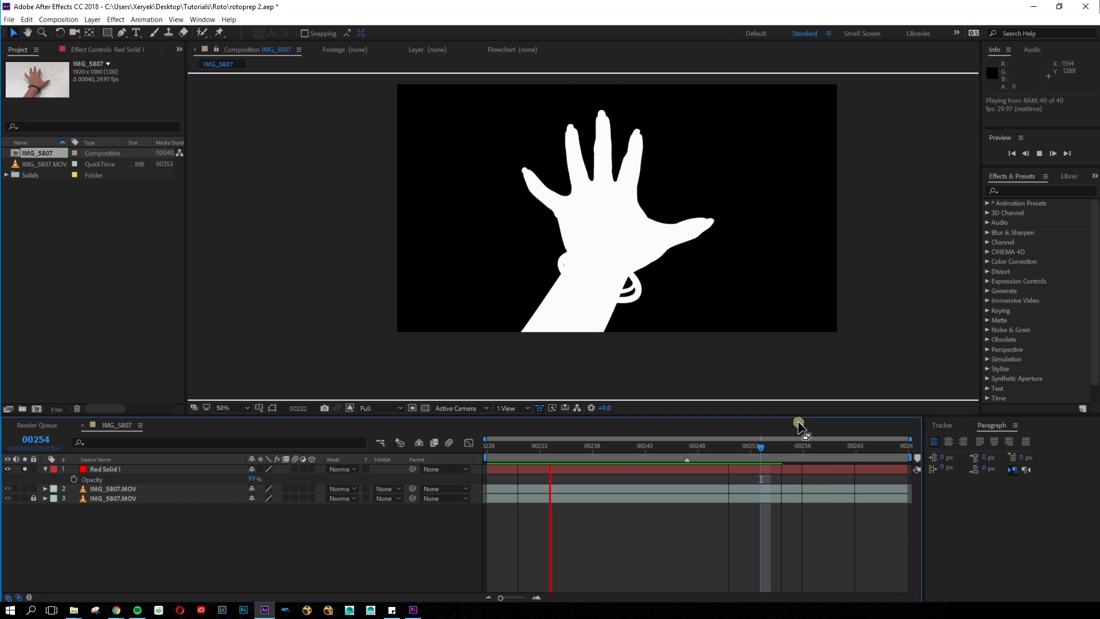
pyautogui.press('space')
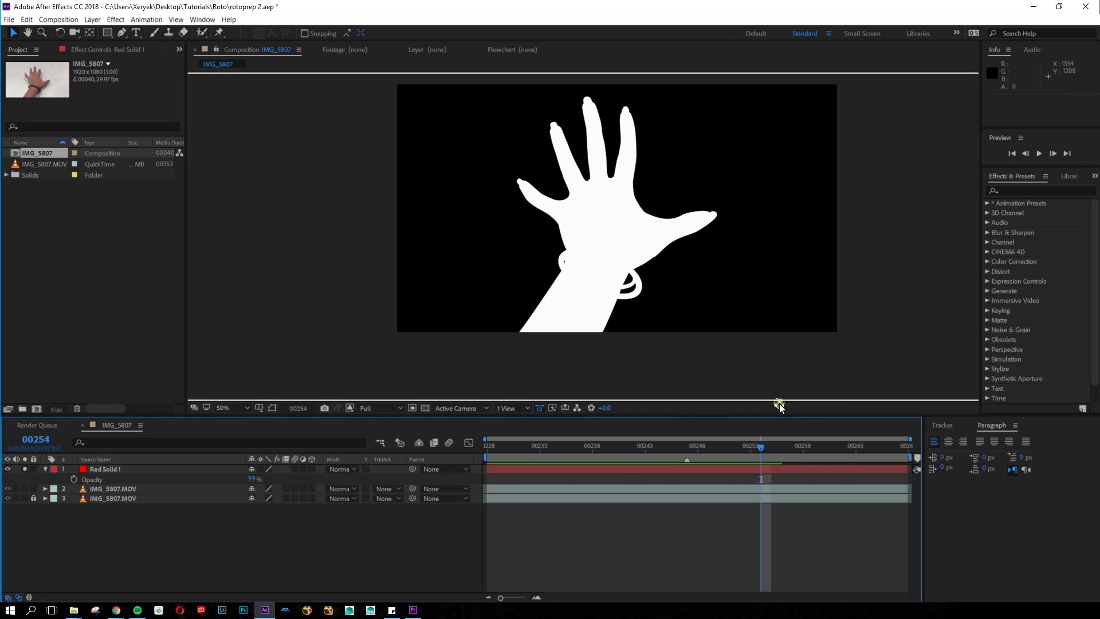
# Show Red Solid 1's mask paths over the alpha view and go to frame 228
pyautogui.press('.')
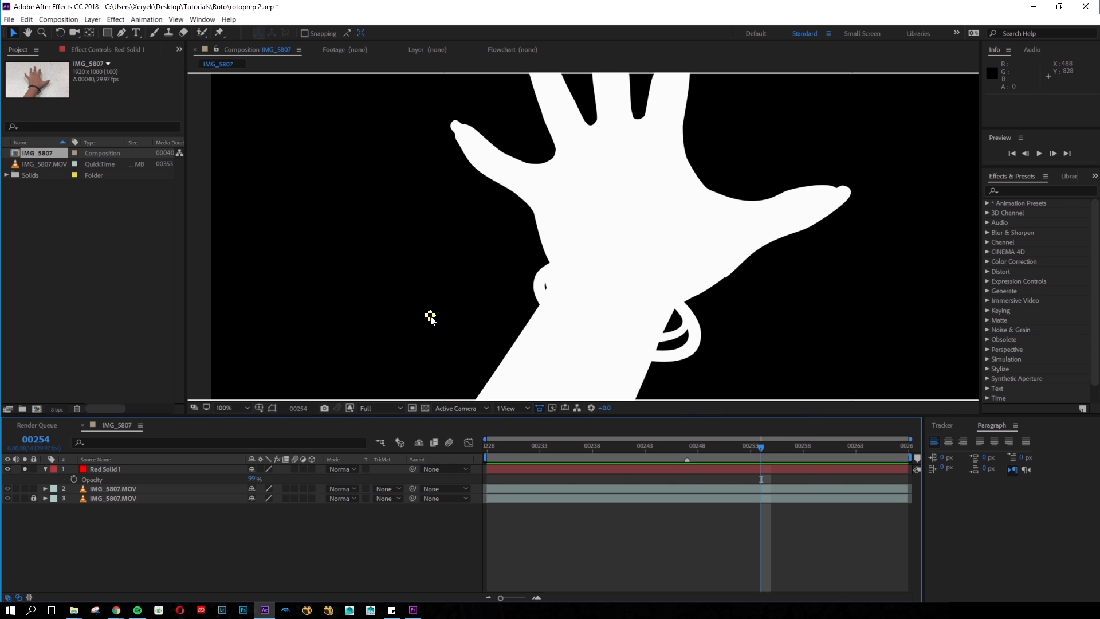
pyautogui.click(102, 475)
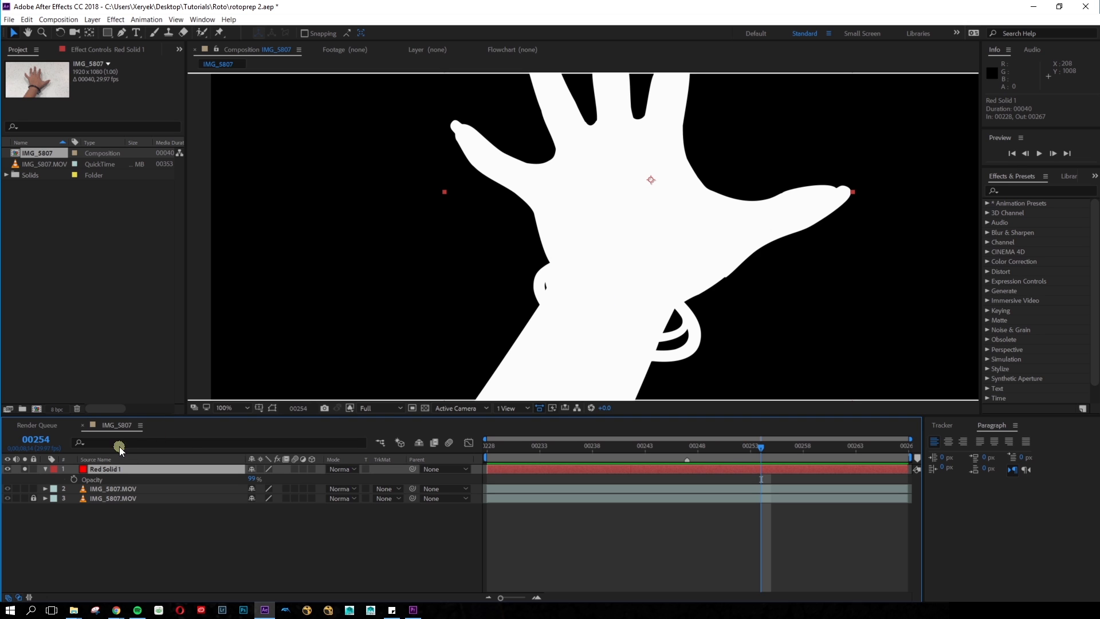
pyautogui.click(273, 408)
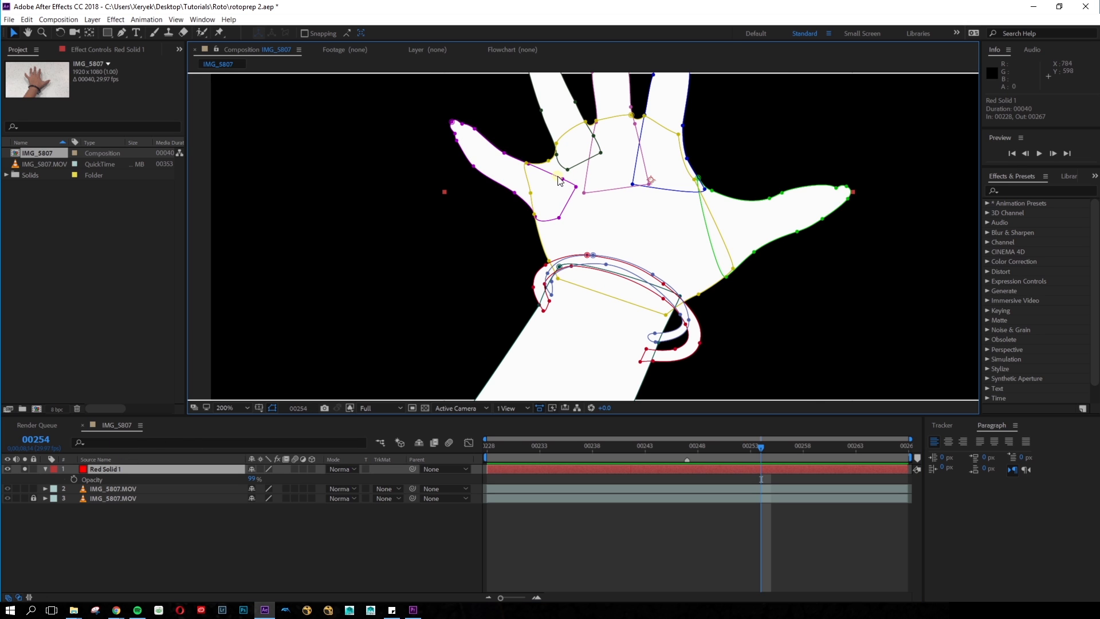
pyautogui.press('.')
pyautogui.moveTo(520, 91); pyautogui.dragTo(536, 209)
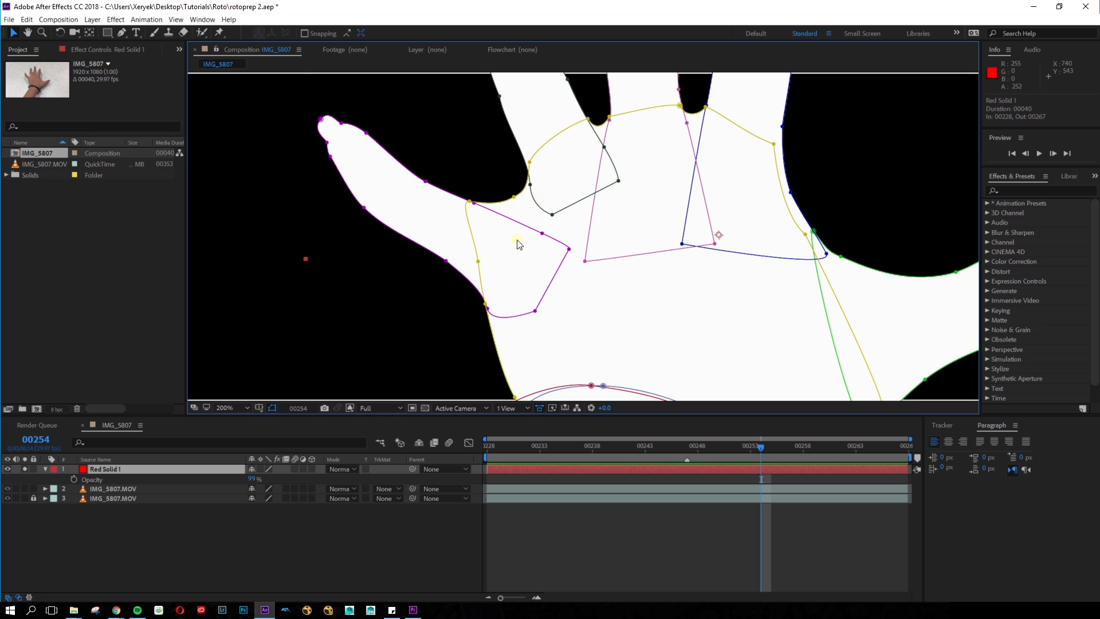
pyautogui.moveTo(699, 449); pyautogui.dragTo(463, 467)
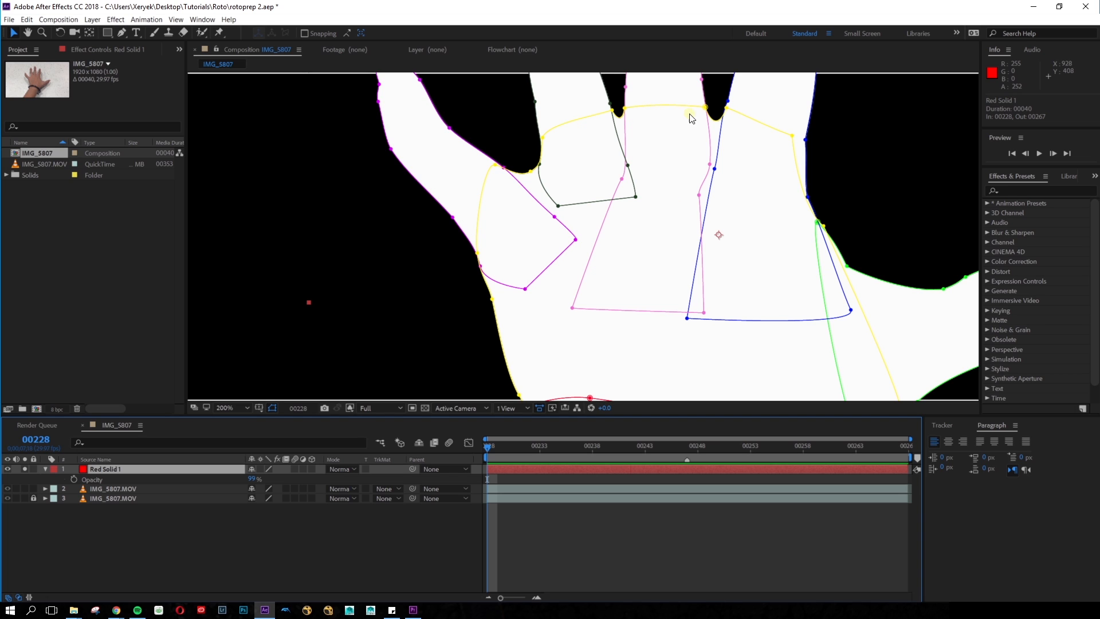
# Try moving the Hand_Palm mask's points at the middle finger's base down into the palm at frame 228
pyautogui.click(705, 108)
pyautogui.click(632, 106)
pyautogui.doubleClick(627, 107)
pyautogui.moveTo(653, 110); pyautogui.dragTo(666, 249)
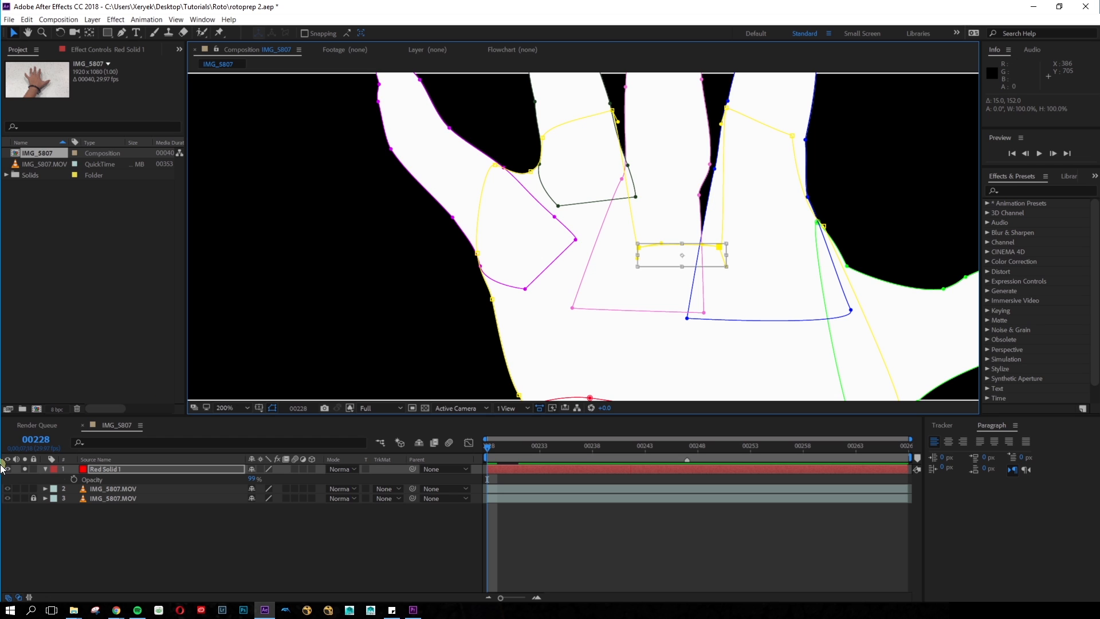
# Return to the colour view, solo the upper IMG_5807.MOV for comparison, and undo both the solo and the Hand_Palm edit
pyautogui.hotkey('alt', '4')
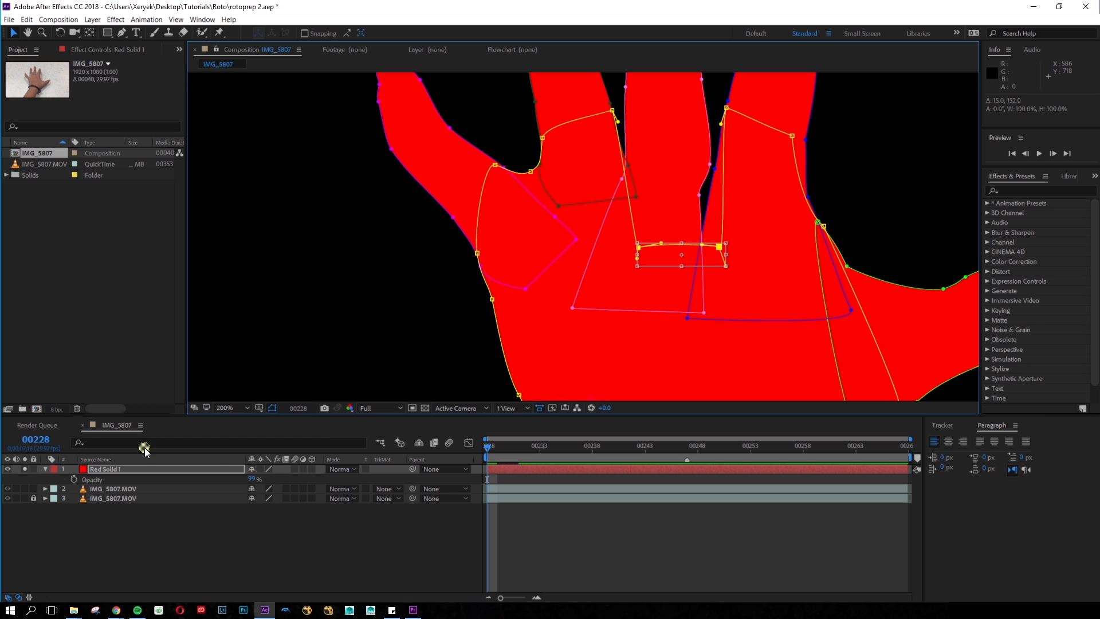
pyautogui.click(25, 488)
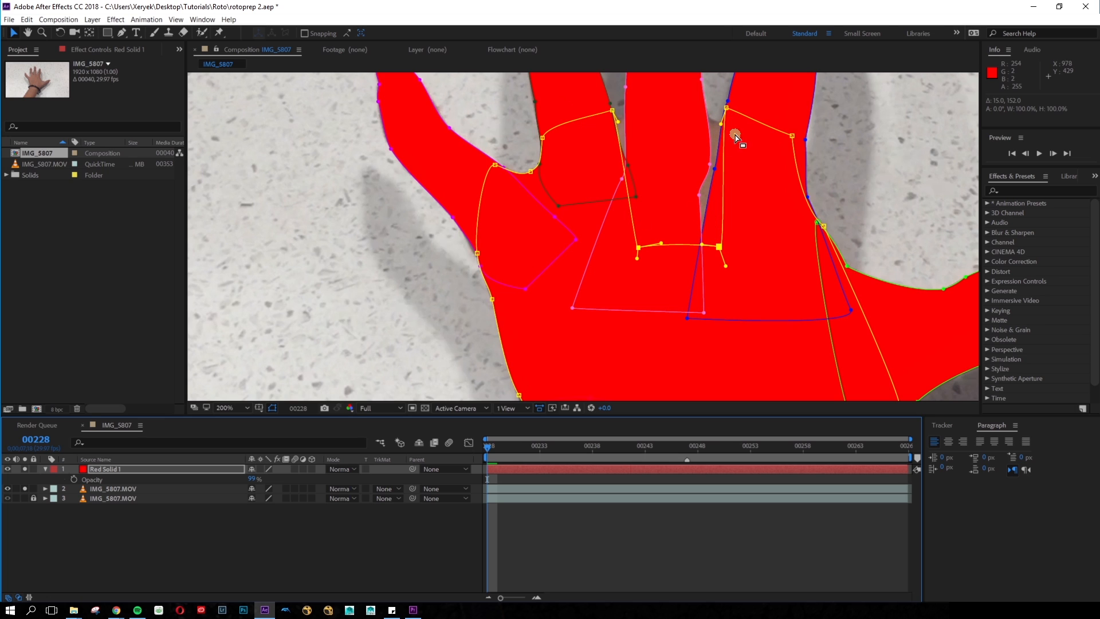
pyautogui.hotkey('ctrl', 'z')
pyautogui.hotkey('ctrl', 'z')
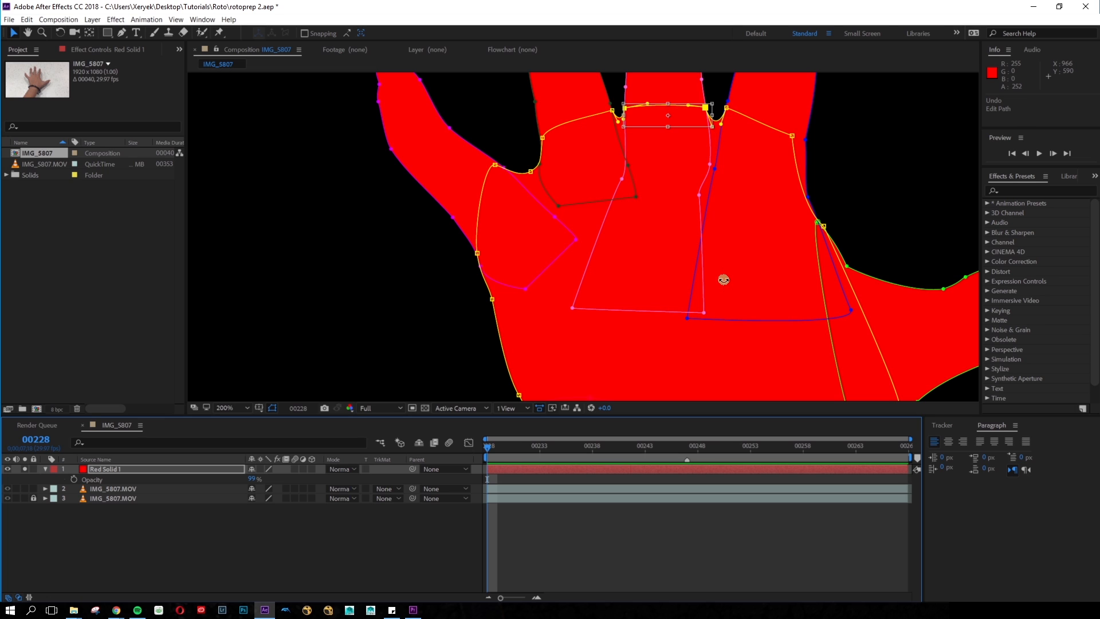
# Go to frame 239, deselect the masks, and inspect the matte's edges around the fingers
pyautogui.moveTo(487, 446); pyautogui.dragTo(614, 445)
pyautogui.scroll(-1, 492, 240)
pyautogui.scroll(-1, 492, 241)
pyautogui.click(355, 233)
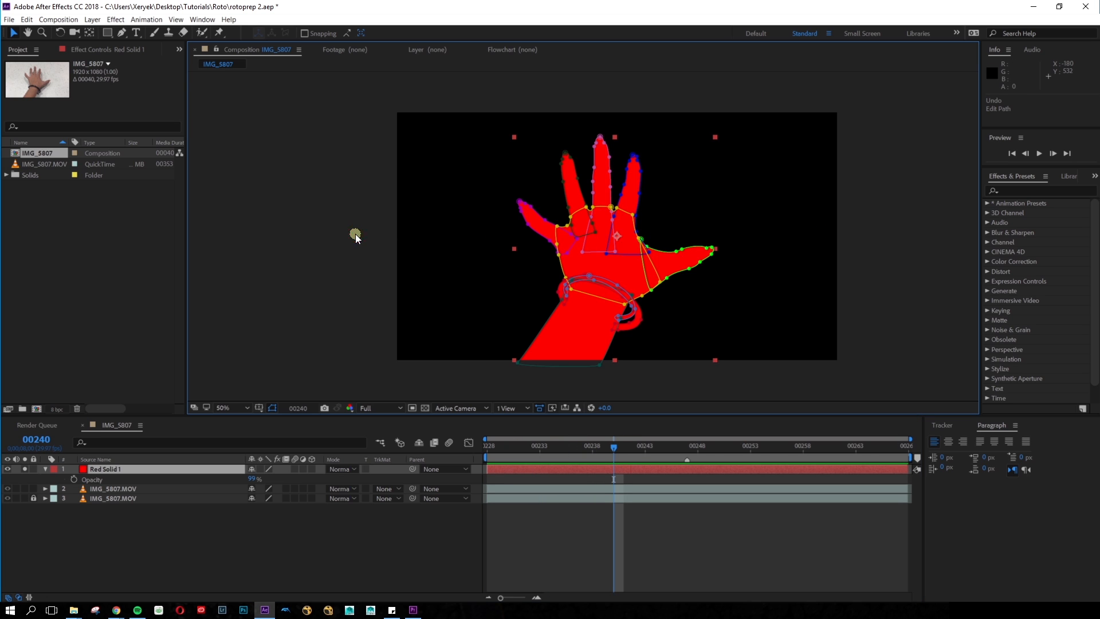
pyautogui.moveTo(612, 447)
pyautogui.mouseDown()
pyautogui.moveTo(941, 502)
pyautogui.moveTo(559, 447)
pyautogui.moveTo(603, 447)
pyautogui.mouseUp()
pyautogui.scroll(4, 616, 346)
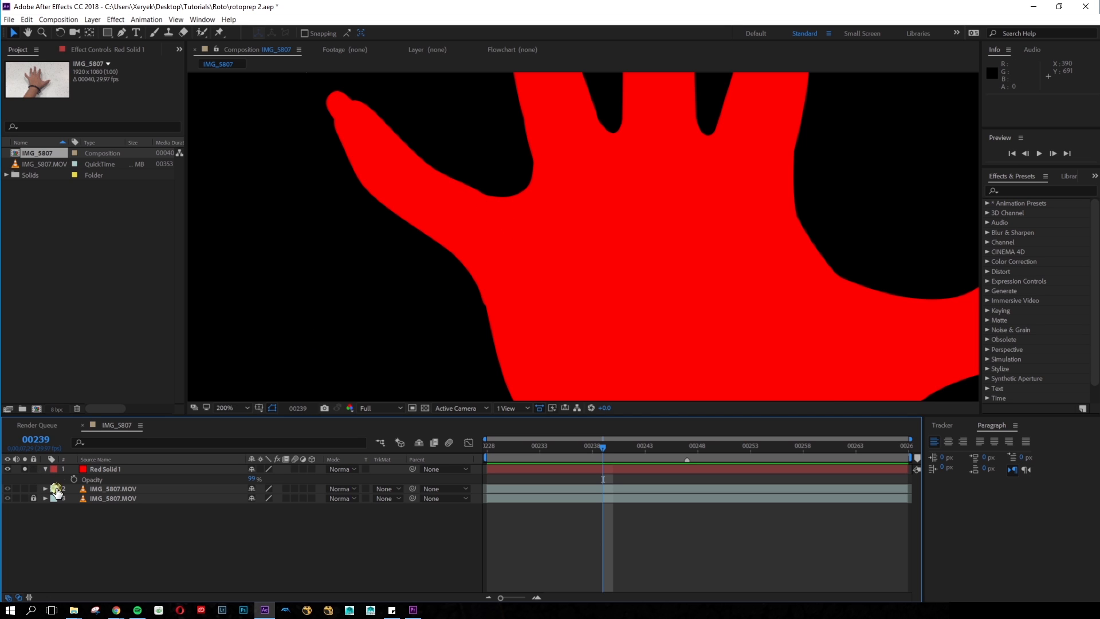
# Reveal Red Solid 1's masks, select all of them from Finger_Thumb to Bracelet_Small, and expand their mask properties together
pyautogui.click(102, 470)
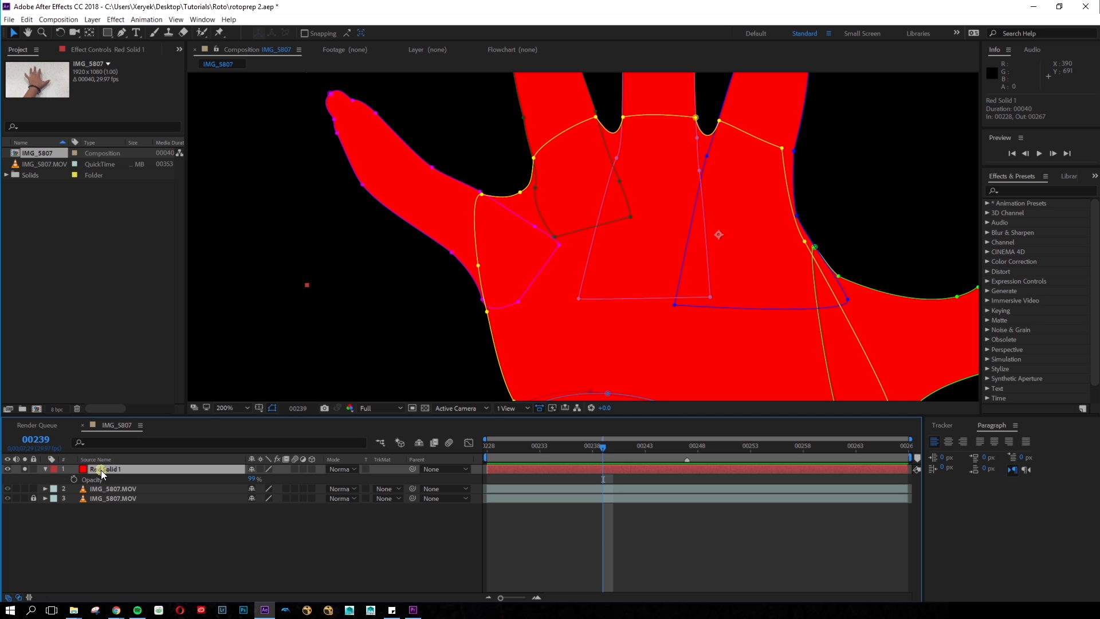
pyautogui.click(45, 471)
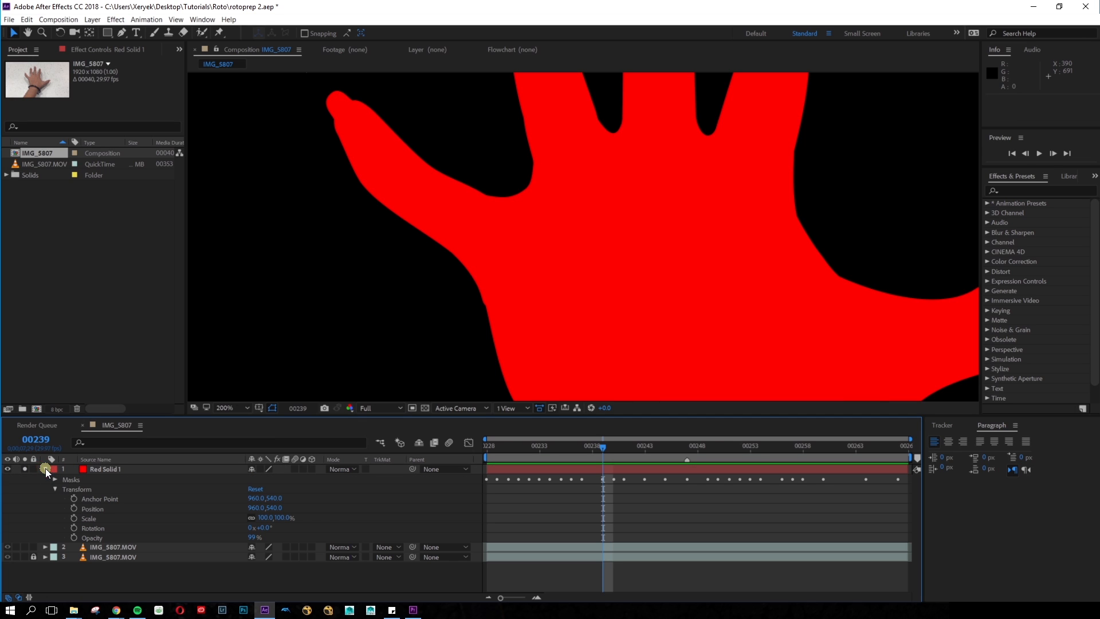
pyautogui.click(54, 484)
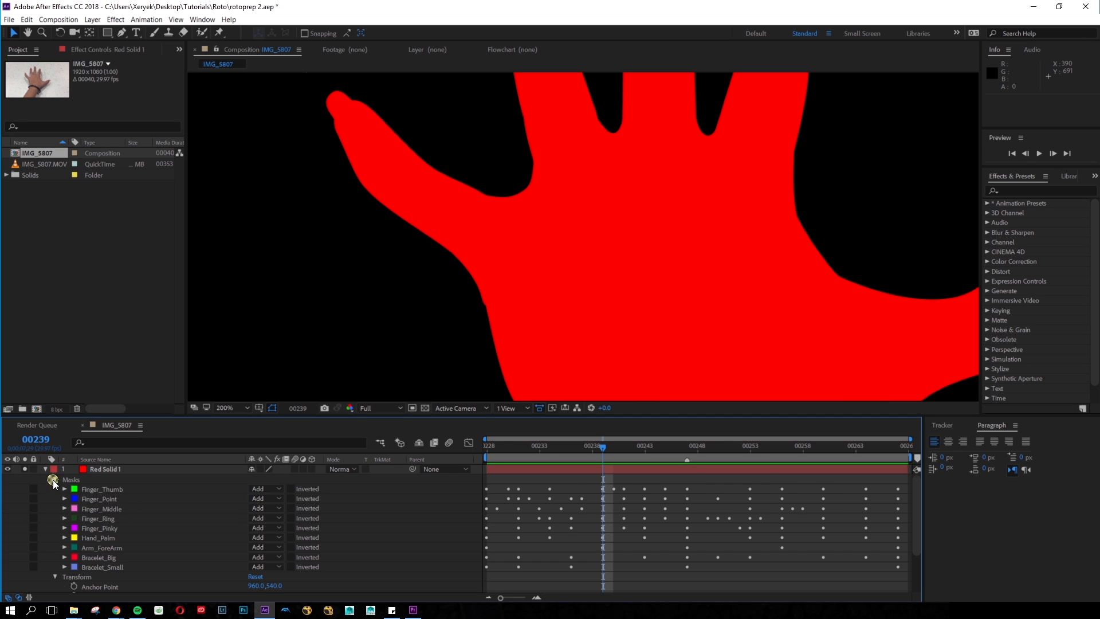
pyautogui.click(115, 492)
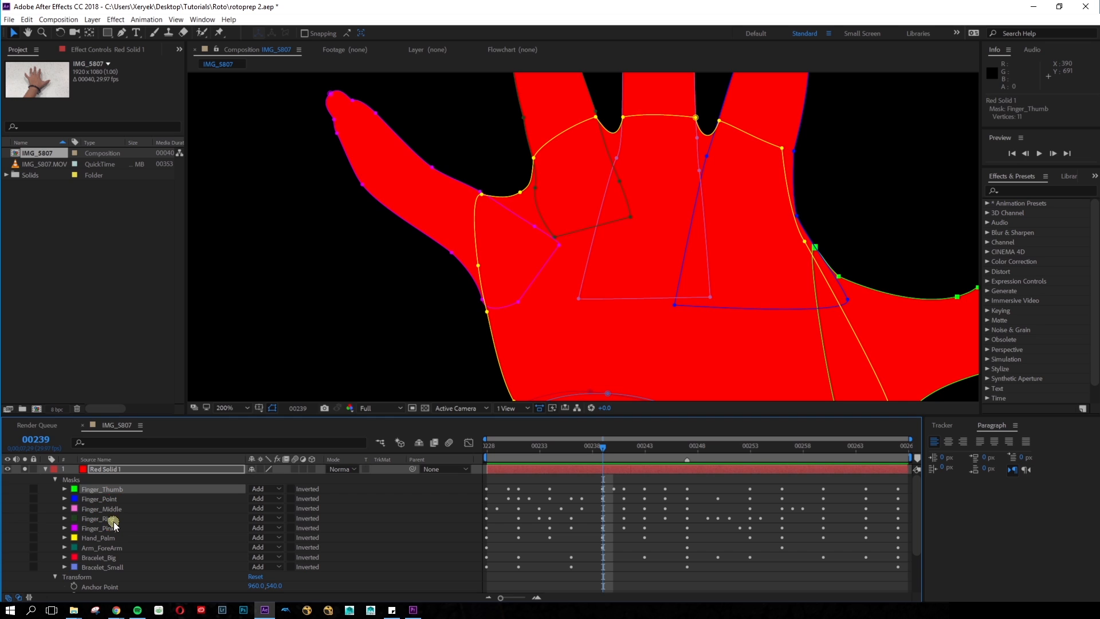
pyautogui.keyDown('shift'); pyautogui.click(91, 566); pyautogui.keyUp('shift')
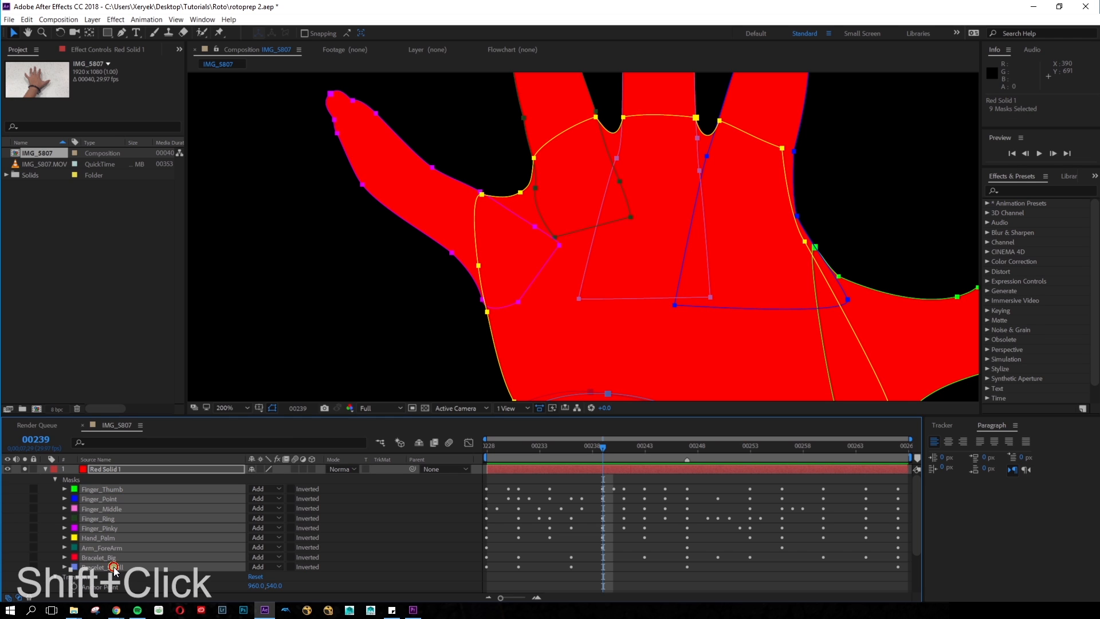
pyautogui.click(64, 490)
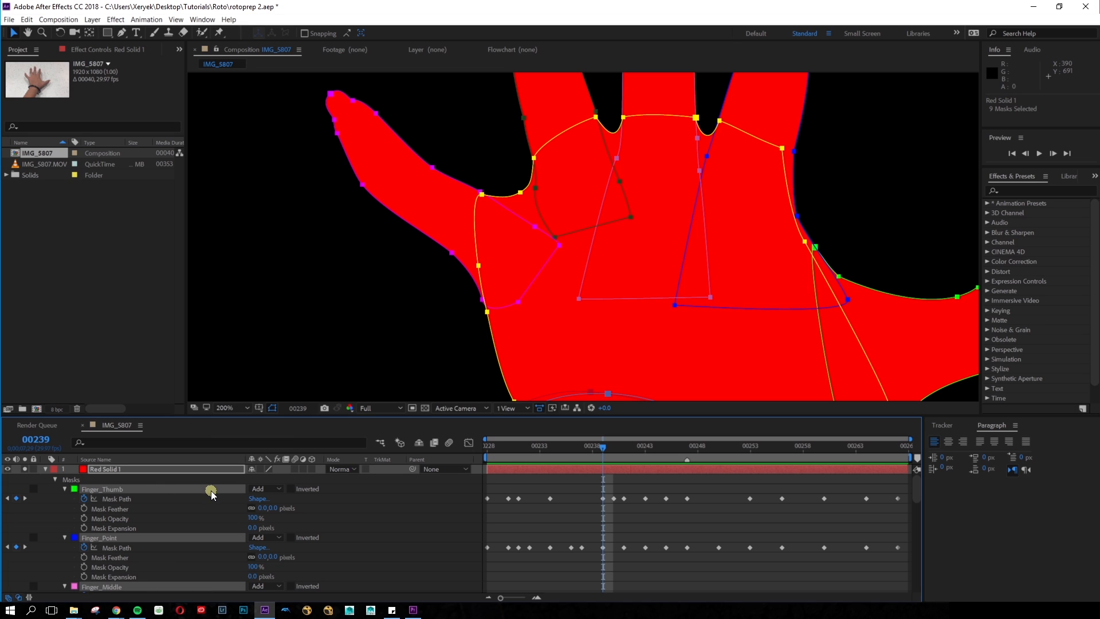
# Hide the mask outlines, feather all the selected masks by 76 pixels, and preview the softened hand over the whole clip
pyautogui.click(273, 408)
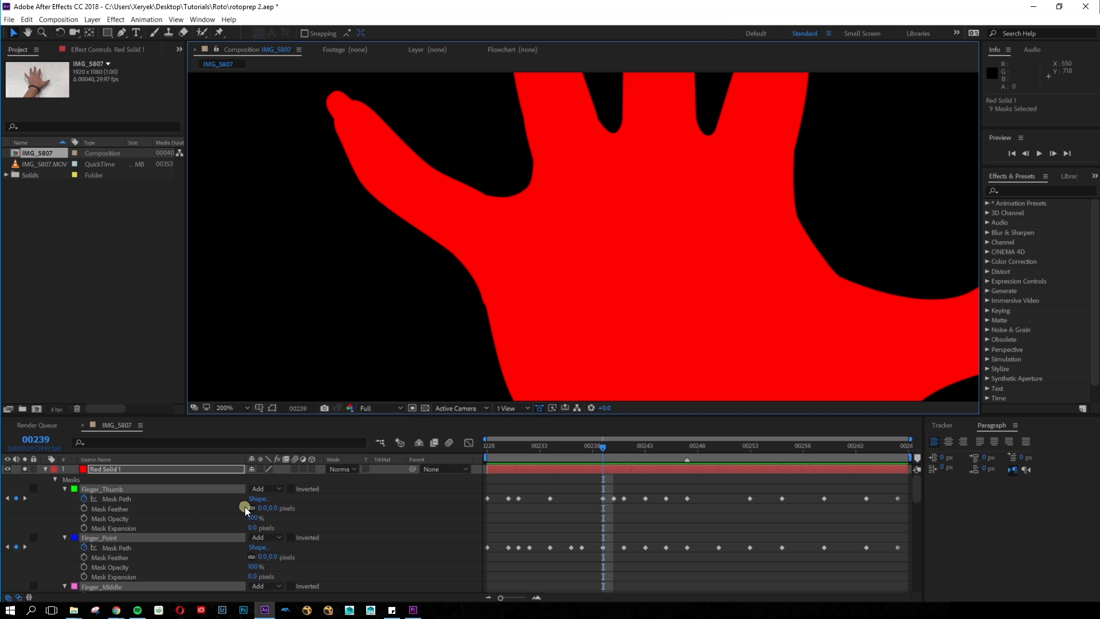
pyautogui.moveTo(263, 511); pyautogui.dragTo(312, 513)
pyautogui.scroll(-2, 438, 370)
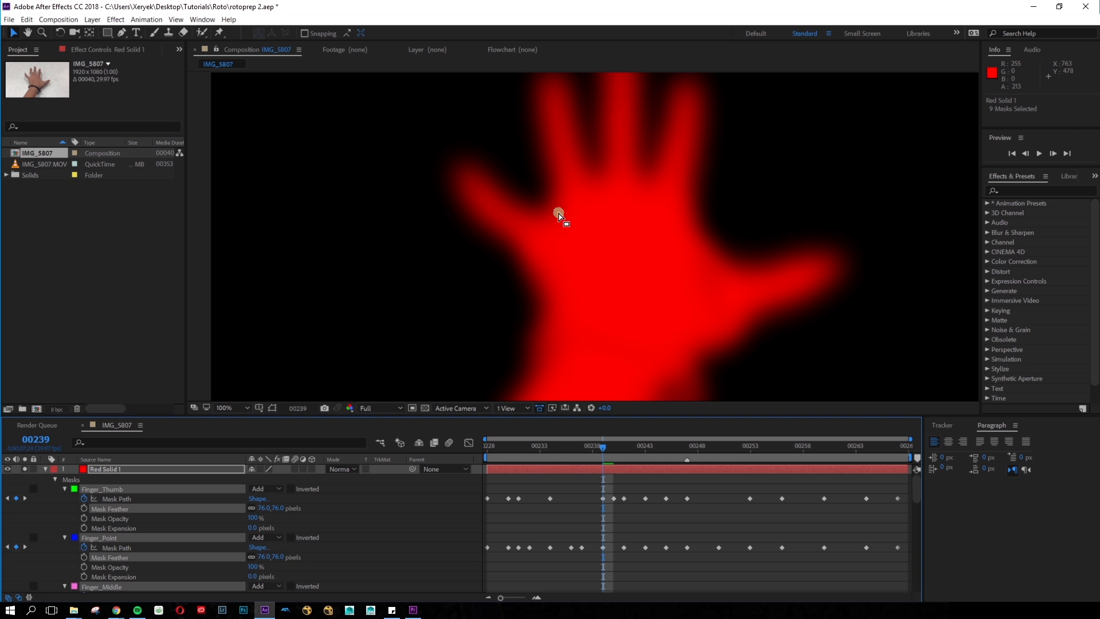
pyautogui.scroll(-1, 607, 313)
pyautogui.click(280, 470)
pyautogui.press('space')
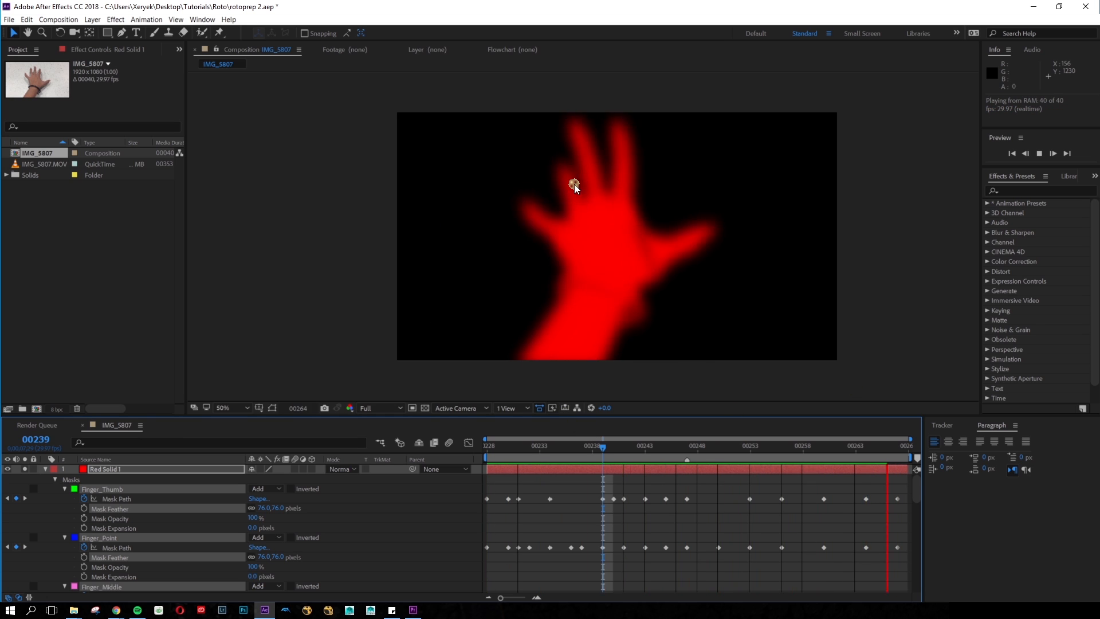
# Stop the preview and set the feather of all selected masks to 1 pixel
pyautogui.press('space')
pyautogui.scroll(2, 577, 192)
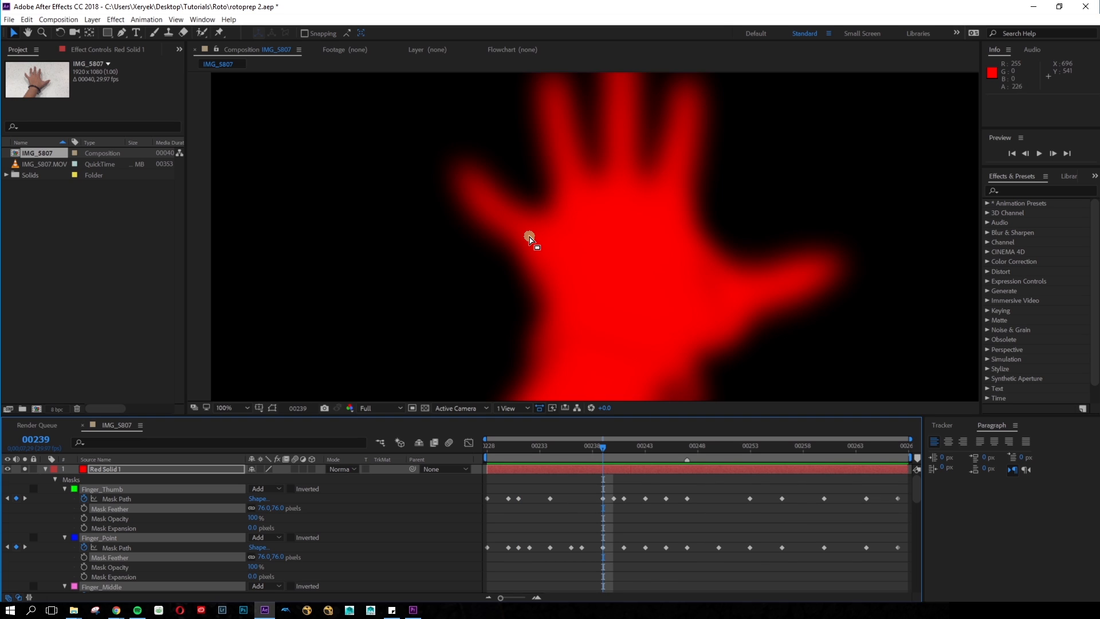
pyautogui.scroll(1, 527, 238)
pyautogui.click(263, 508)
pyautogui.write('1')
pyautogui.press('Return')
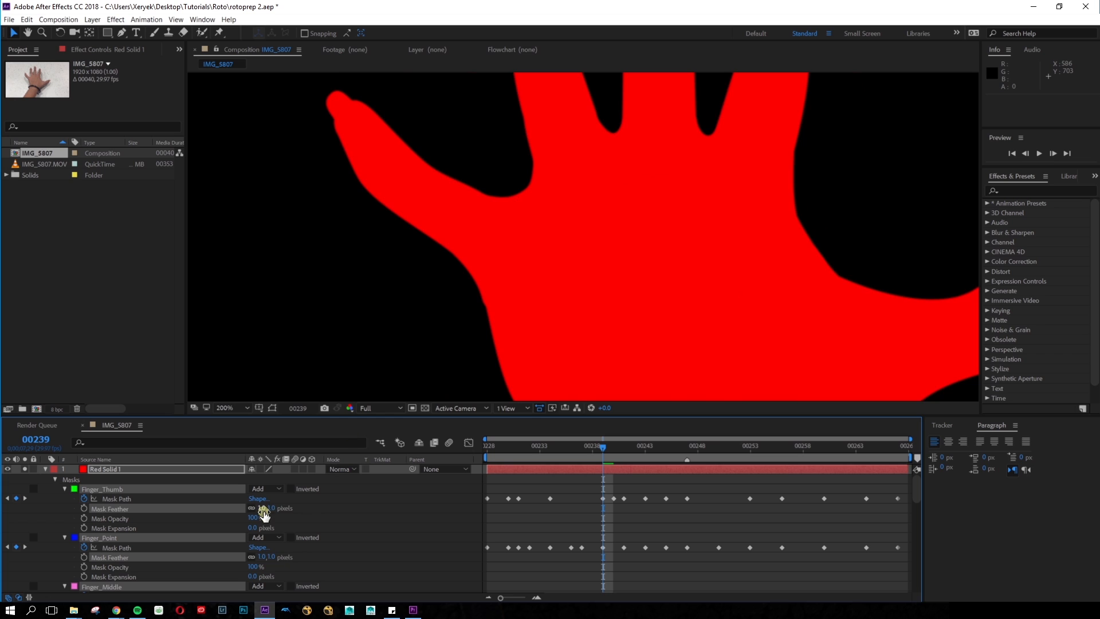
# Try a feather of 5 pixels and one of 3 pixels on all selected masks, comparing the edges up close
pyautogui.scroll(1, 642, 246)
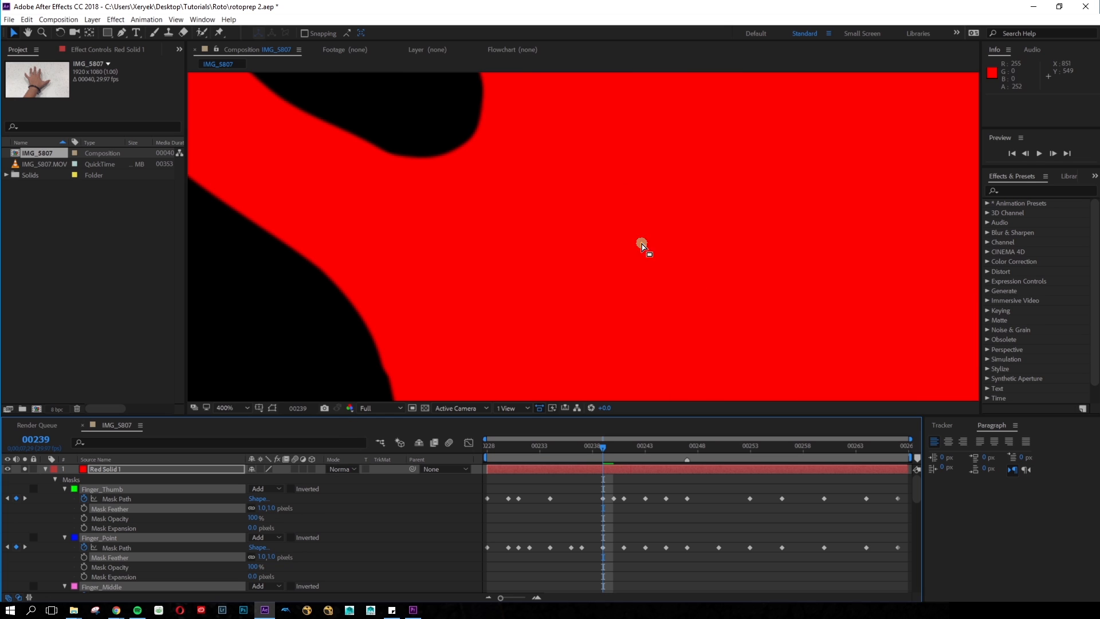
pyautogui.click(263, 508)
pyautogui.write('5')
pyautogui.press('Return')
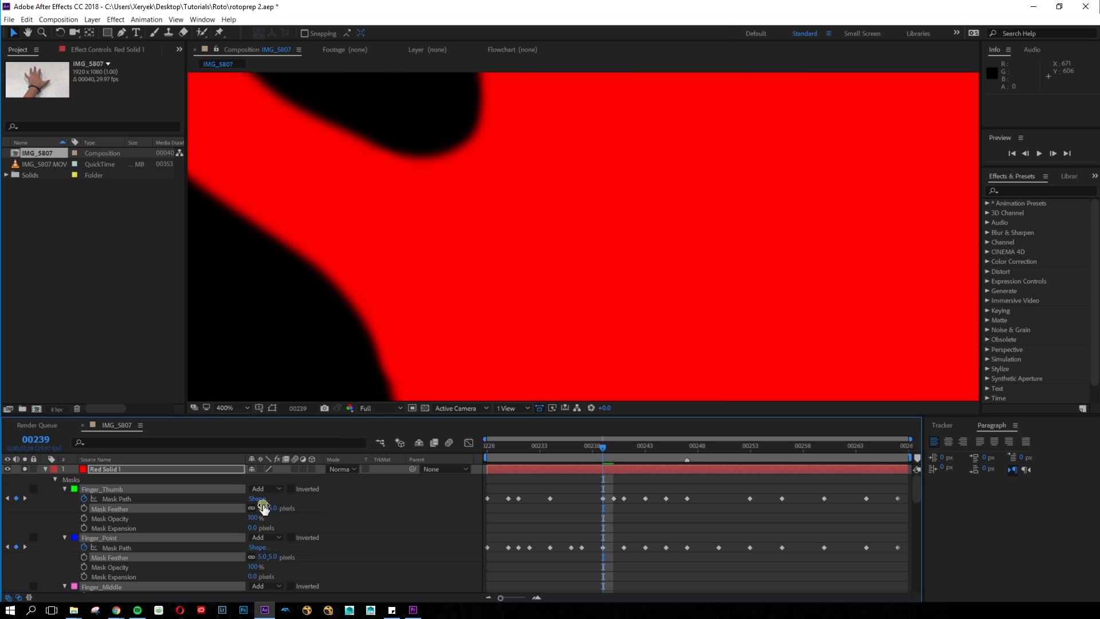
pyautogui.click(262, 512)
pyautogui.write('3')
pyautogui.press('Return')
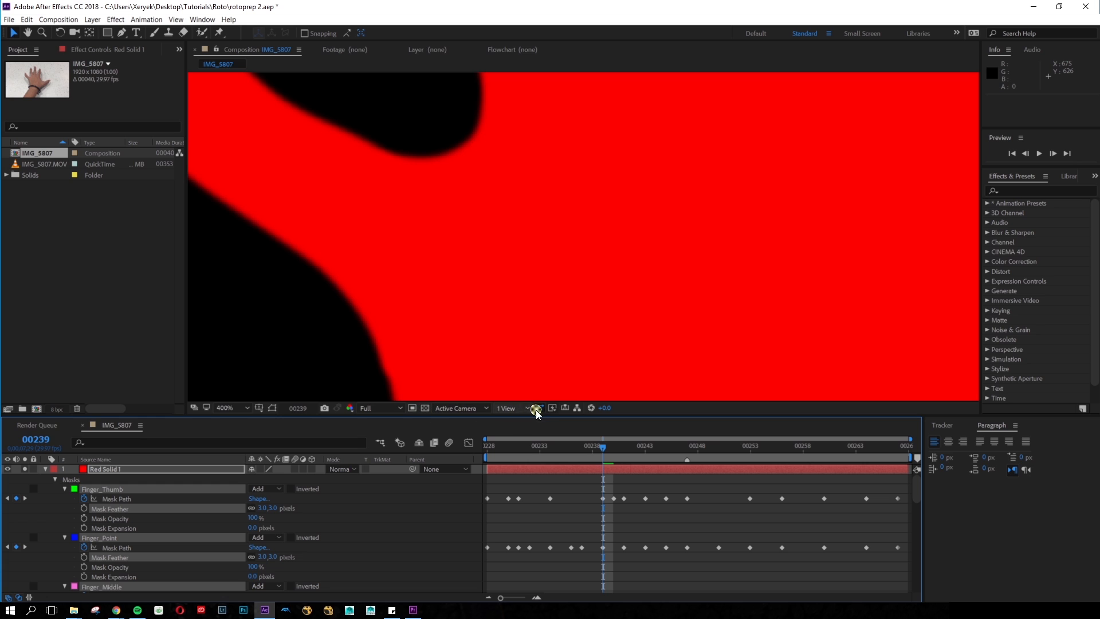
# Set the feather of all the masks to 1 pixel and show the footage beneath the red solid
pyautogui.click(327, 408)
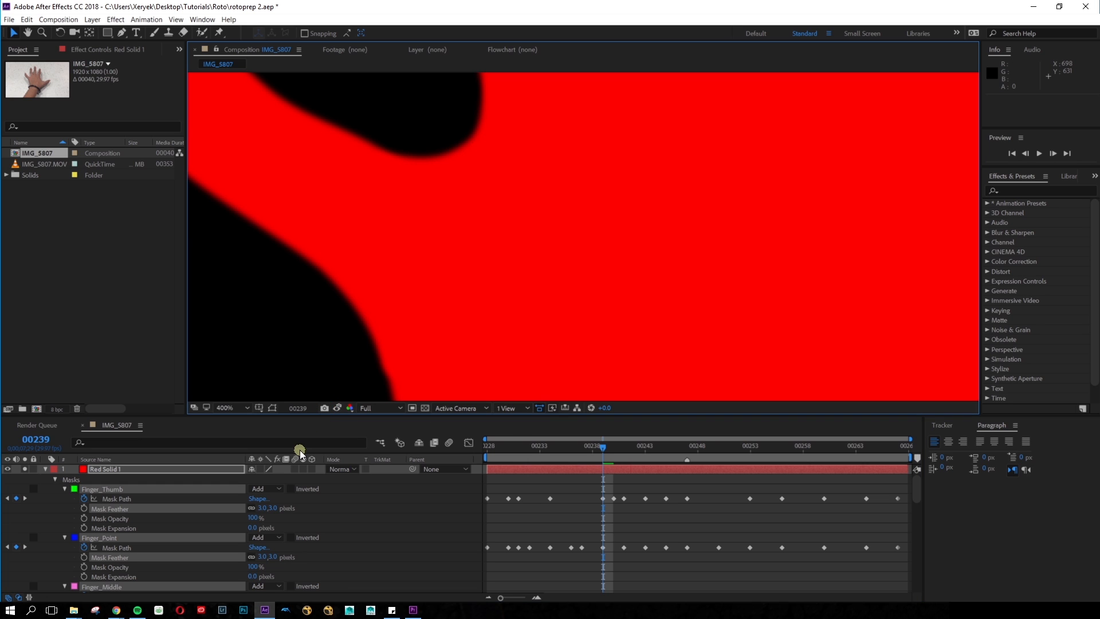
pyautogui.click(260, 509)
pyautogui.scroll(5, 172, 496)
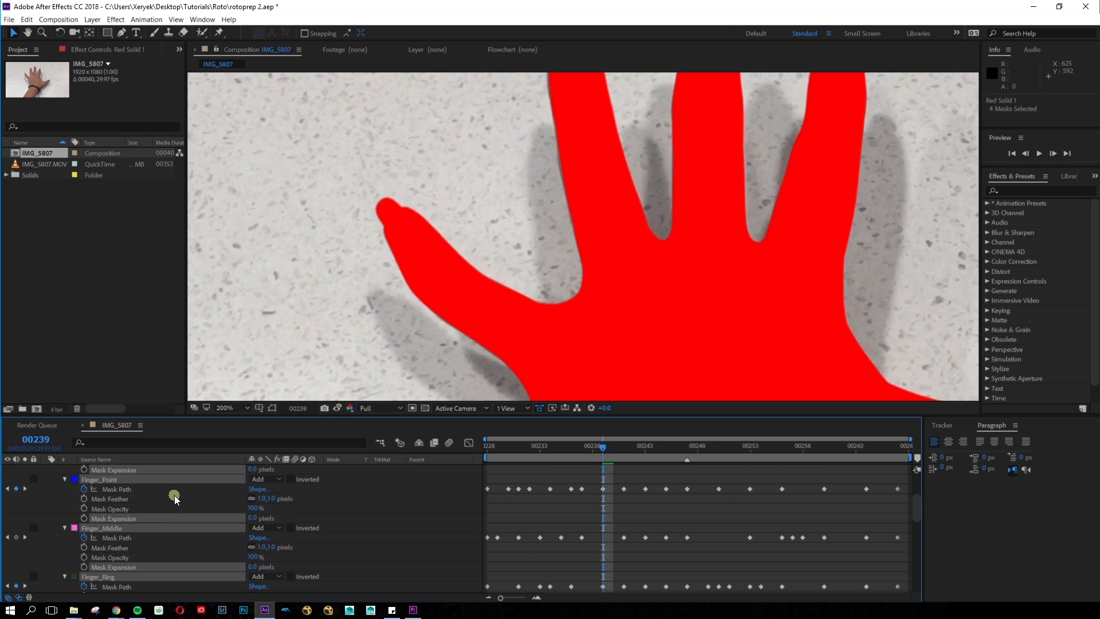
# Collapse the individual masks, select all of them from Finger_Thumb to Bracelet_Small, and expand their properties together
pyautogui.click(63, 488)
pyautogui.click(67, 499)
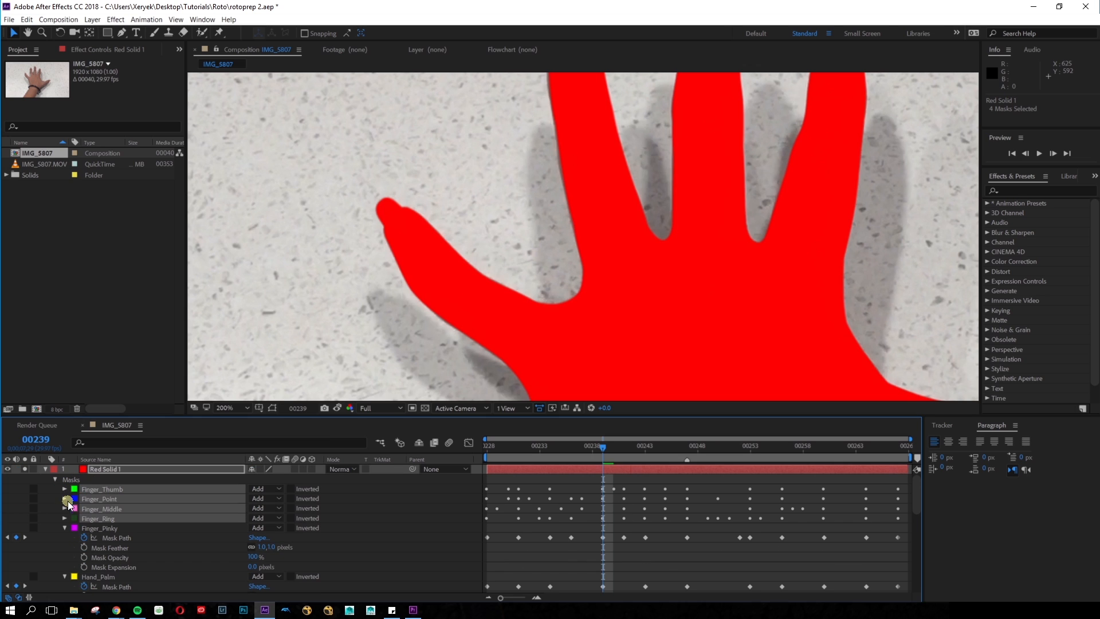
pyautogui.click(64, 528)
pyautogui.click(64, 537)
pyautogui.click(65, 547)
pyautogui.click(65, 557)
pyautogui.scroll(-3, 67, 578)
pyautogui.click(65, 537)
pyautogui.click(109, 547)
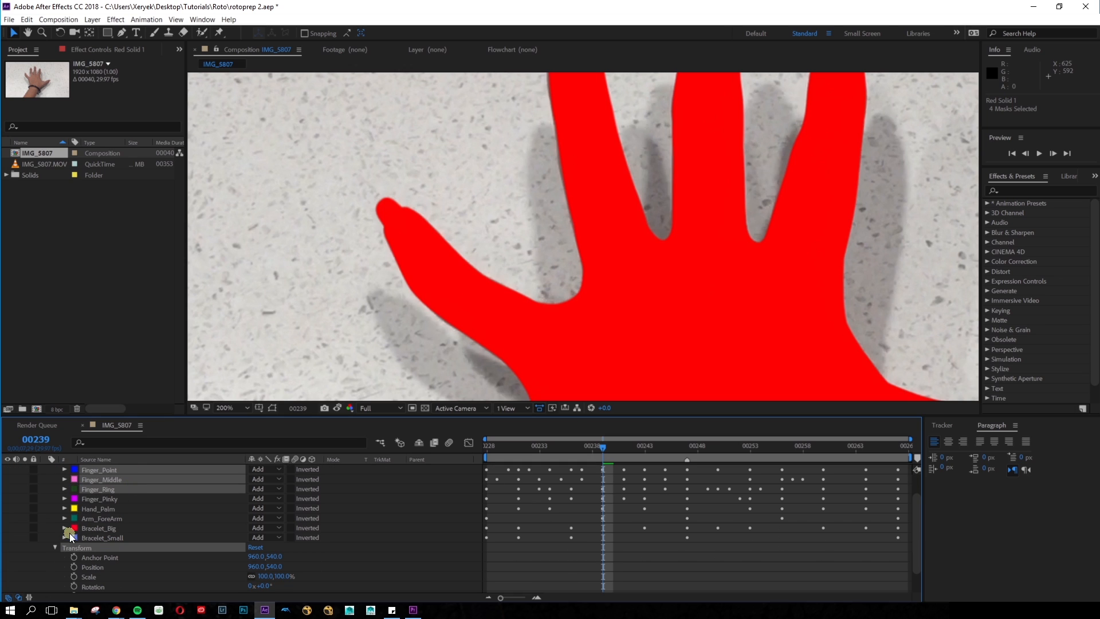
pyautogui.keyDown('shift'); pyautogui.click(118, 537); pyautogui.keyUp('shift')
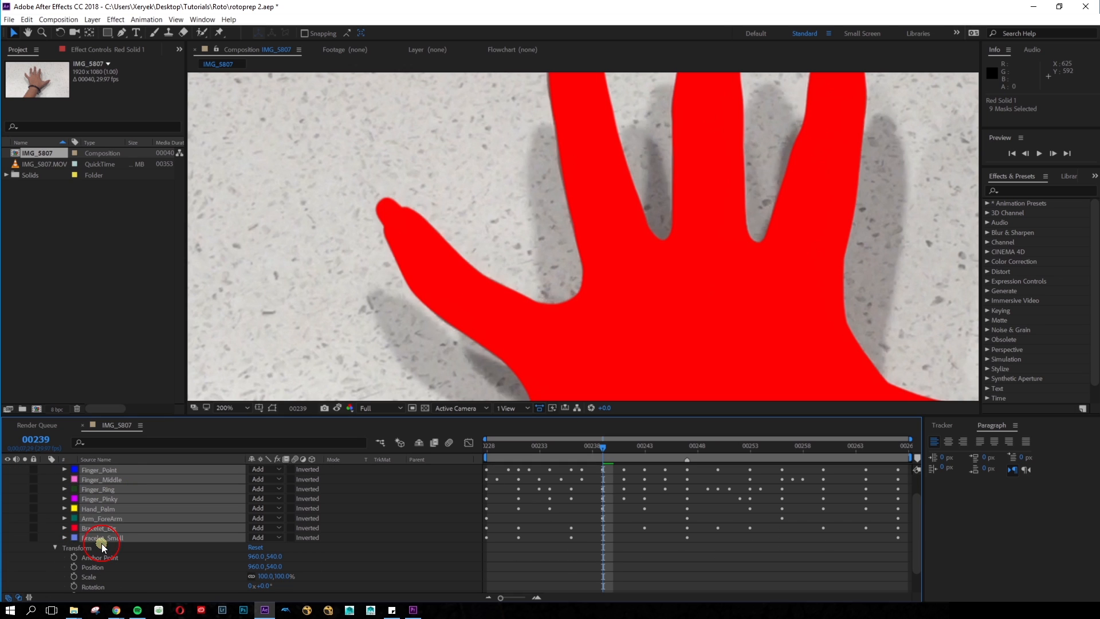
pyautogui.click(63, 537)
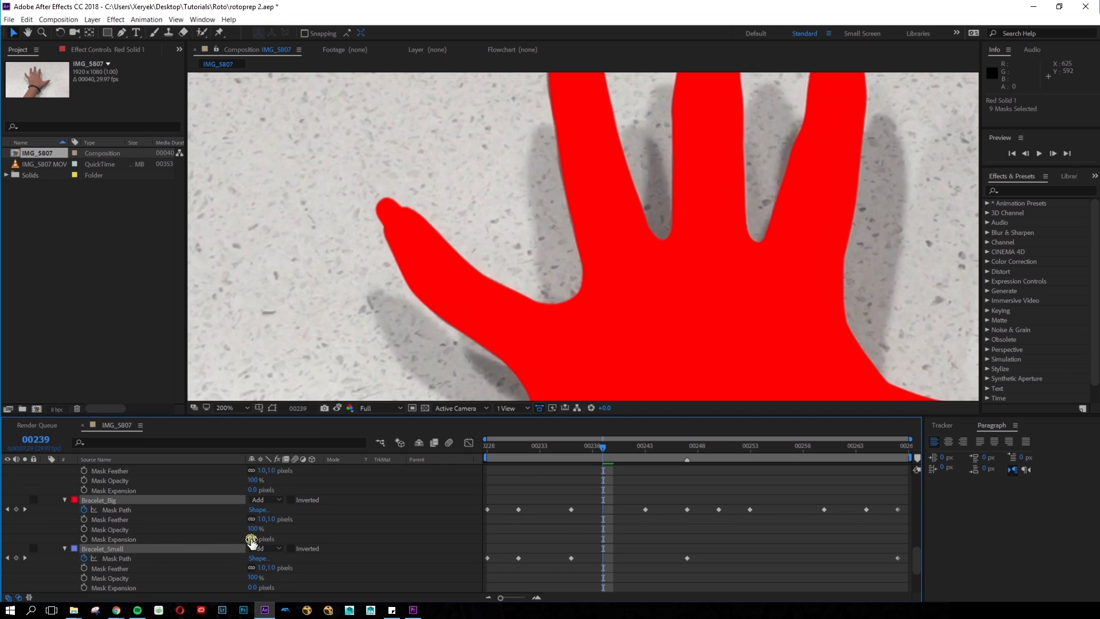
# Try a mask expansion of 64 pixels and one of -22 pixels on all the masks, and undo both
pyautogui.moveTo(251, 539); pyautogui.dragTo(264, 543)
pyautogui.moveTo(287, 547); pyautogui.dragTo(299, 548)
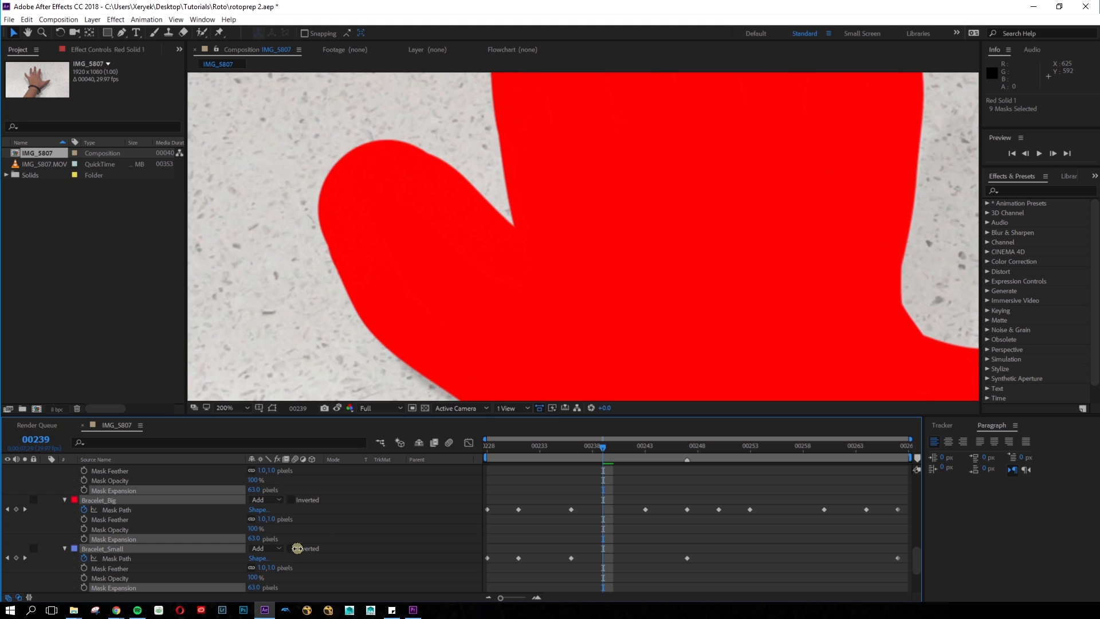
pyautogui.scroll(-2, 496, 376)
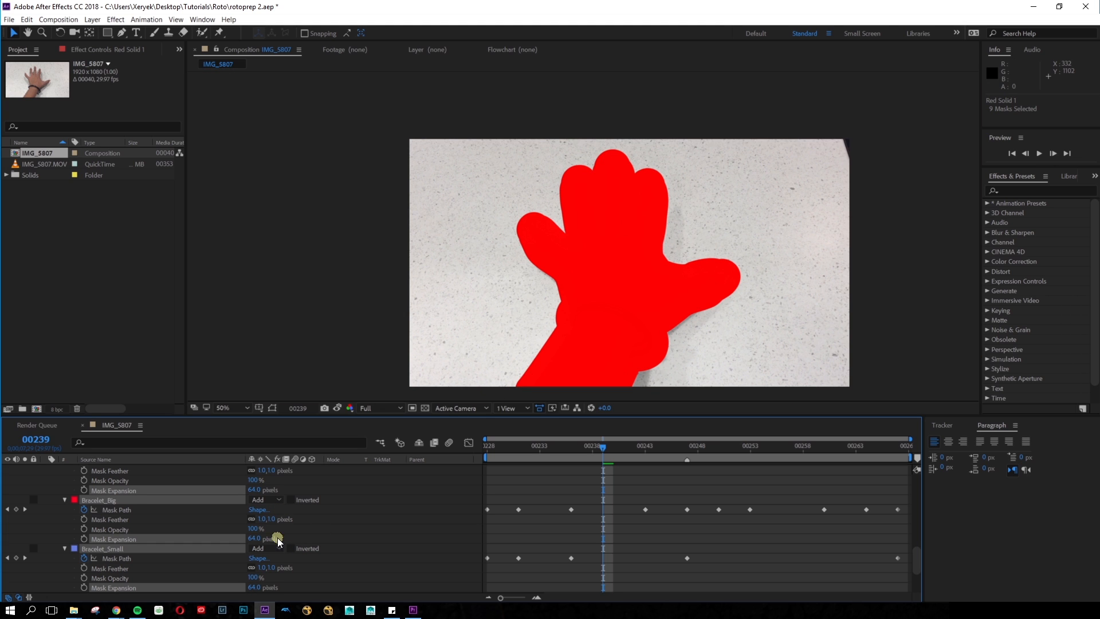
pyautogui.moveTo(254, 539); pyautogui.dragTo(193, 526)
pyautogui.press('.')
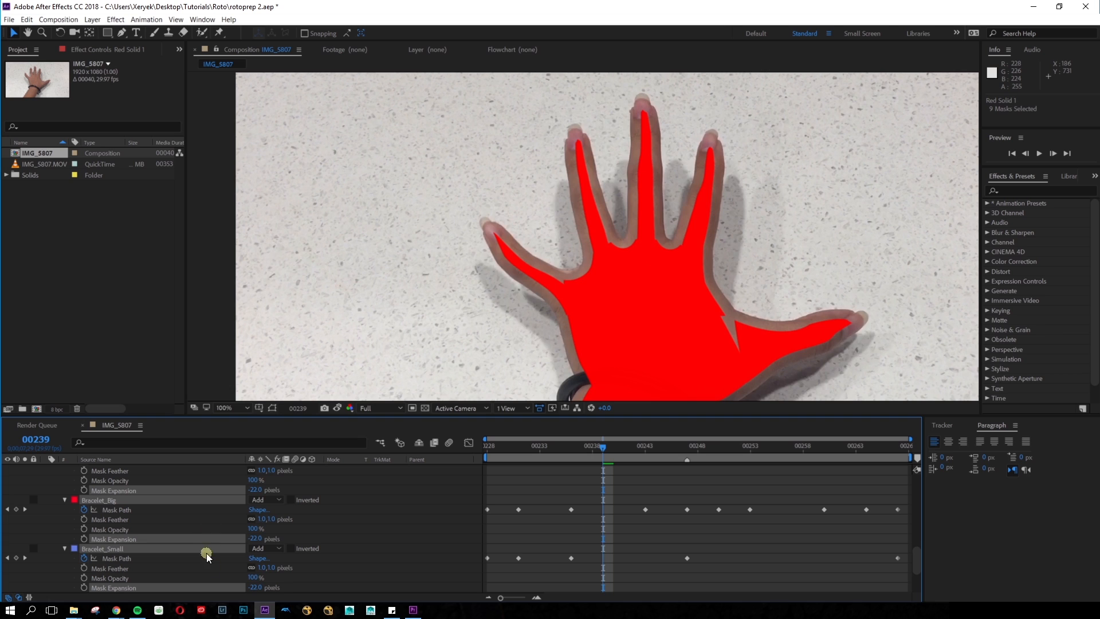
pyautogui.hotkey('ctrl', 'z')
pyautogui.hotkey('ctrl', 'z')
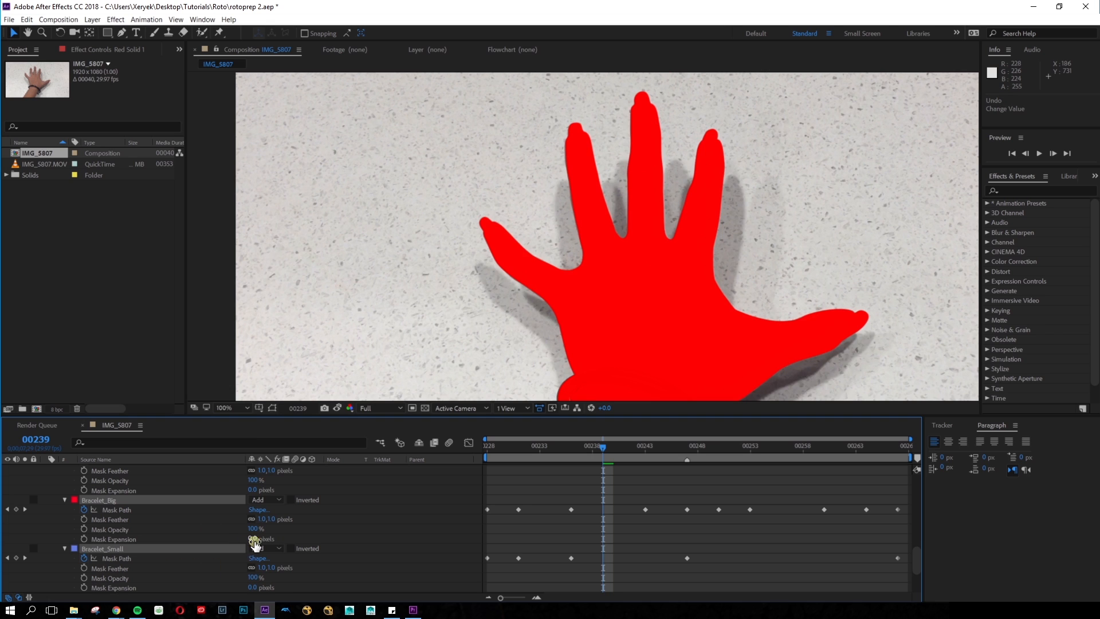
# Try a mask opacity of 37% on all the masks to see the overlaps on the hand, and undo it
pyautogui.moveTo(249, 528); pyautogui.dragTo(195, 514)
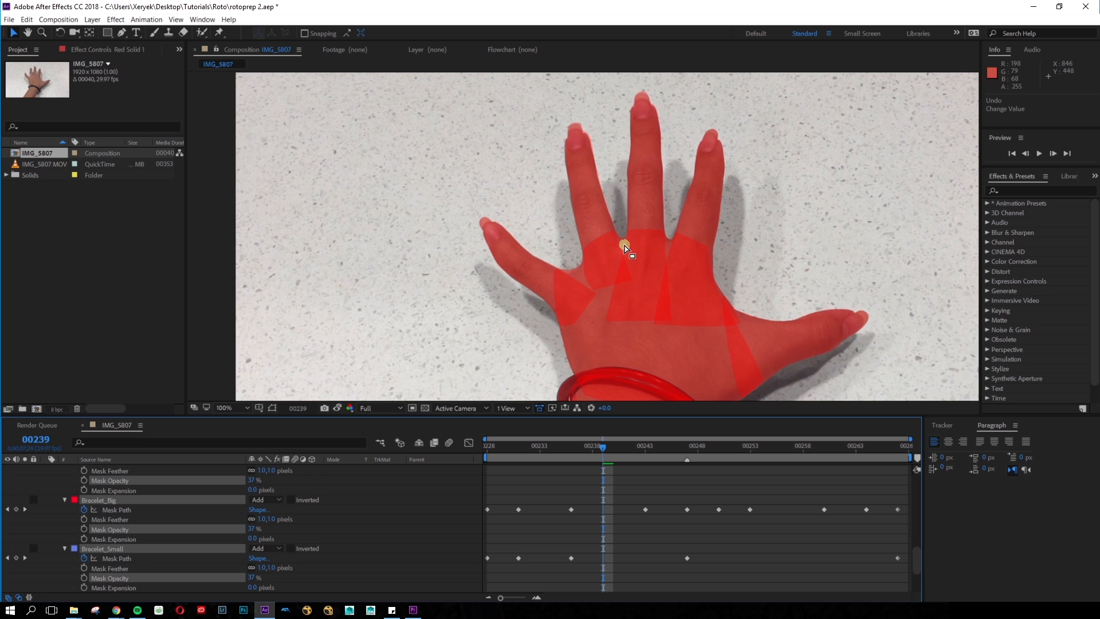
pyautogui.moveTo(634, 351); pyautogui.dragTo(628, 318)
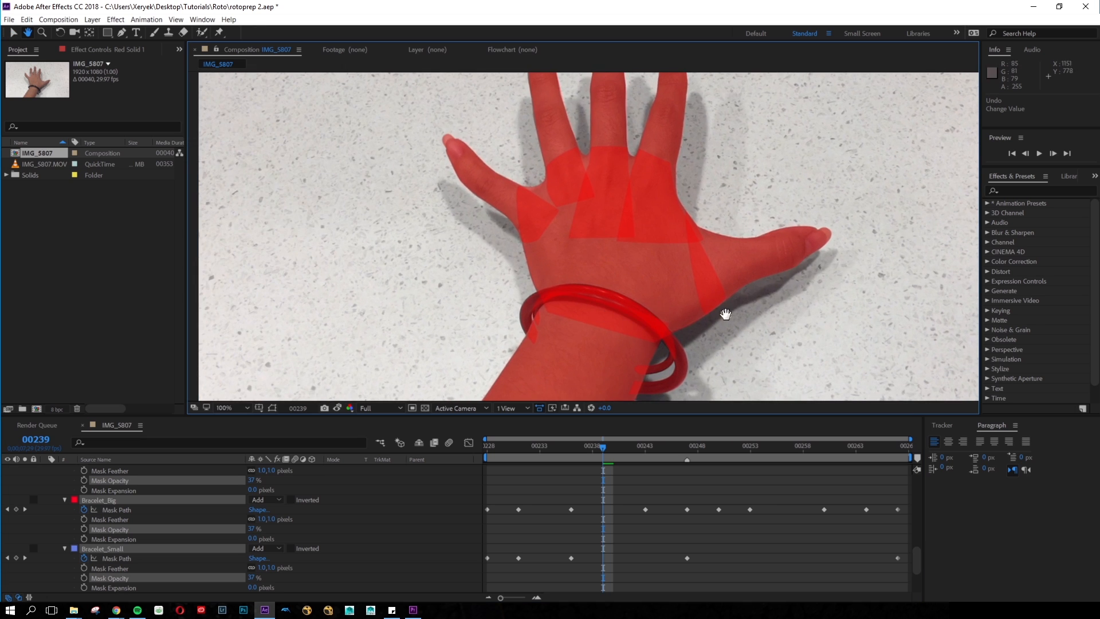
pyautogui.hotkey('ctrl', 'z')
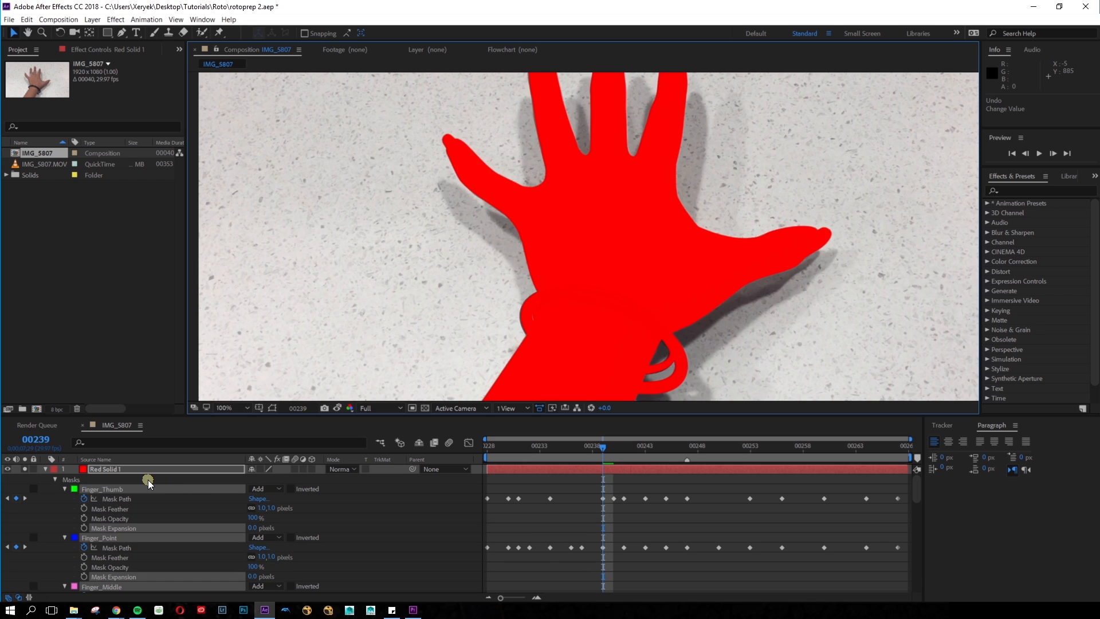
# Try the None mode and the Subtract mode on all the masks, and view the whole frame
pyautogui.click(276, 490)
pyautogui.click(274, 499)
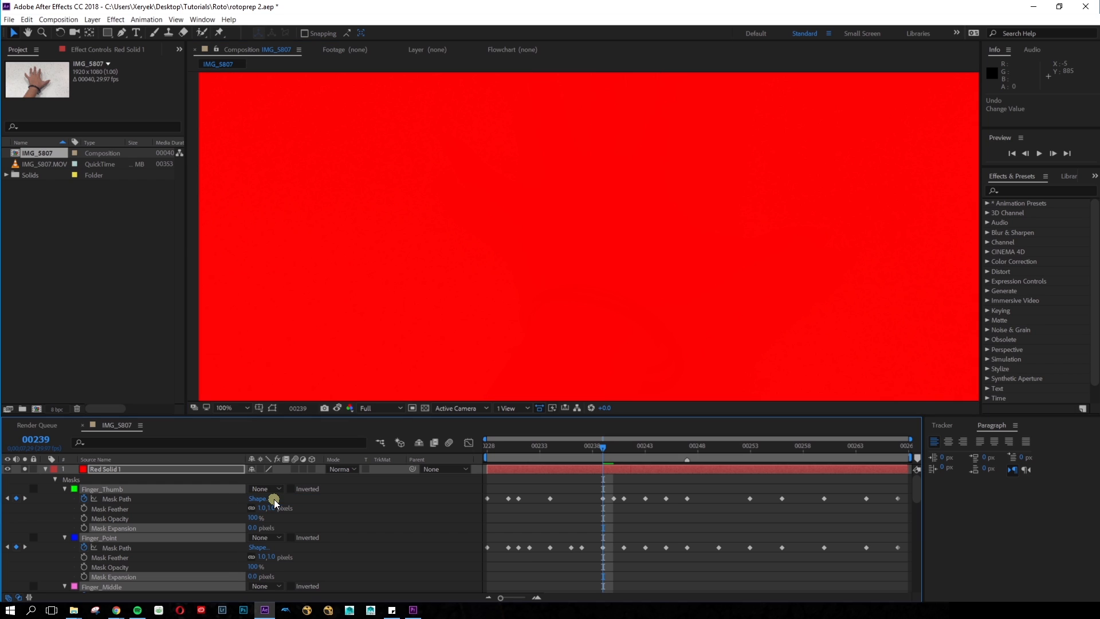
pyautogui.scroll(-4, 607, 283)
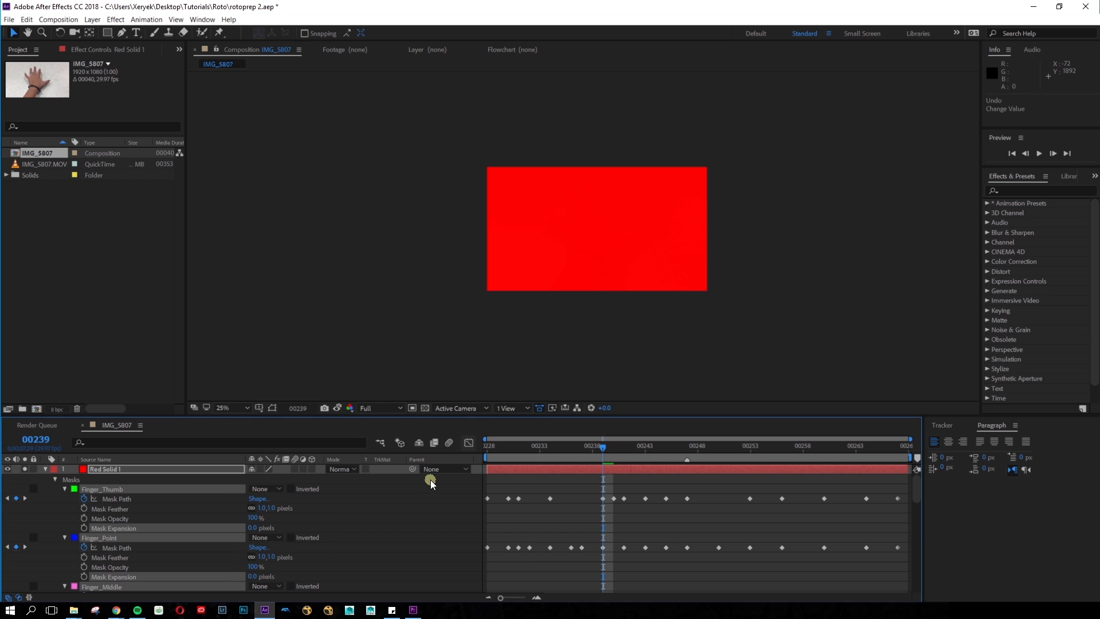
pyautogui.click(263, 490)
pyautogui.click(269, 519)
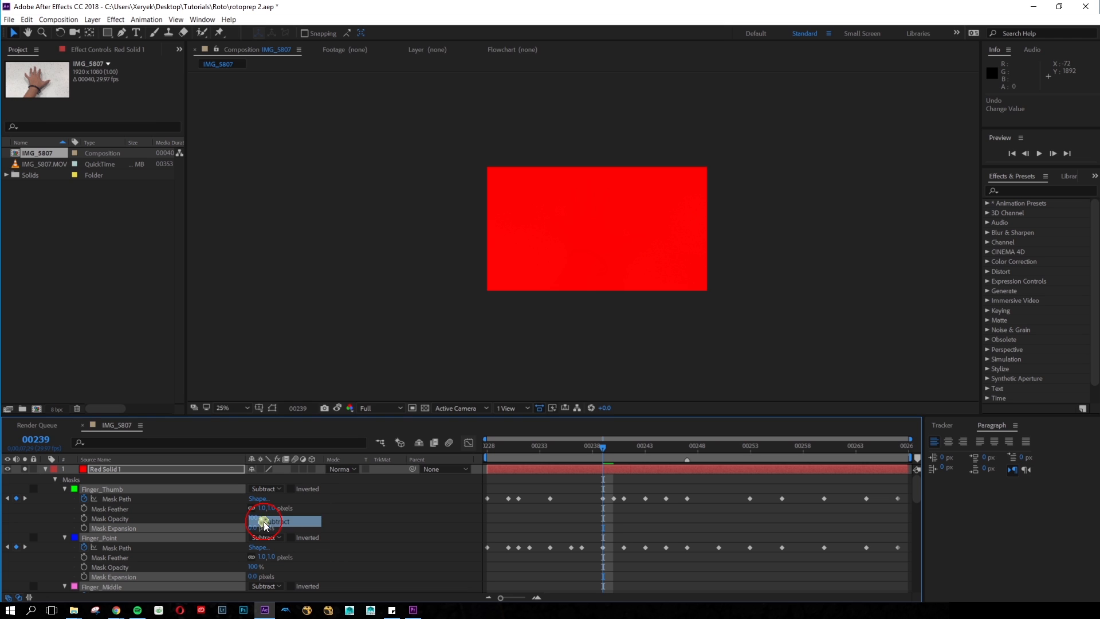
pyautogui.scroll(4, 560, 312)
pyautogui.scroll(-2, 561, 198)
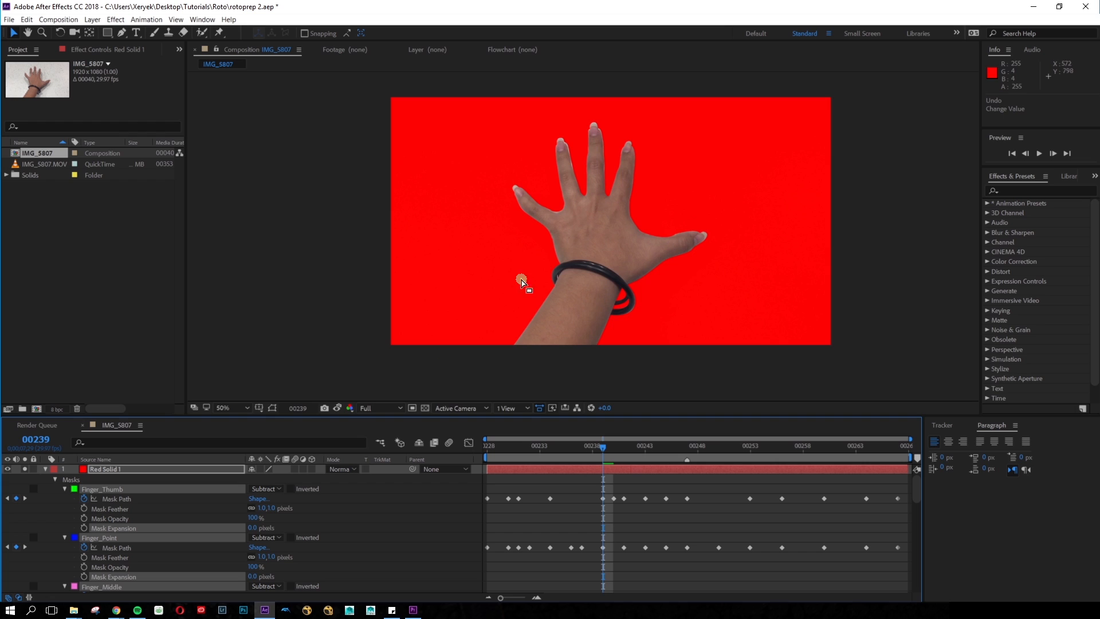
# Show the composition's alpha channel, collapse Red Solid 1, and solo that layer
pyautogui.hotkey('alt', '4')
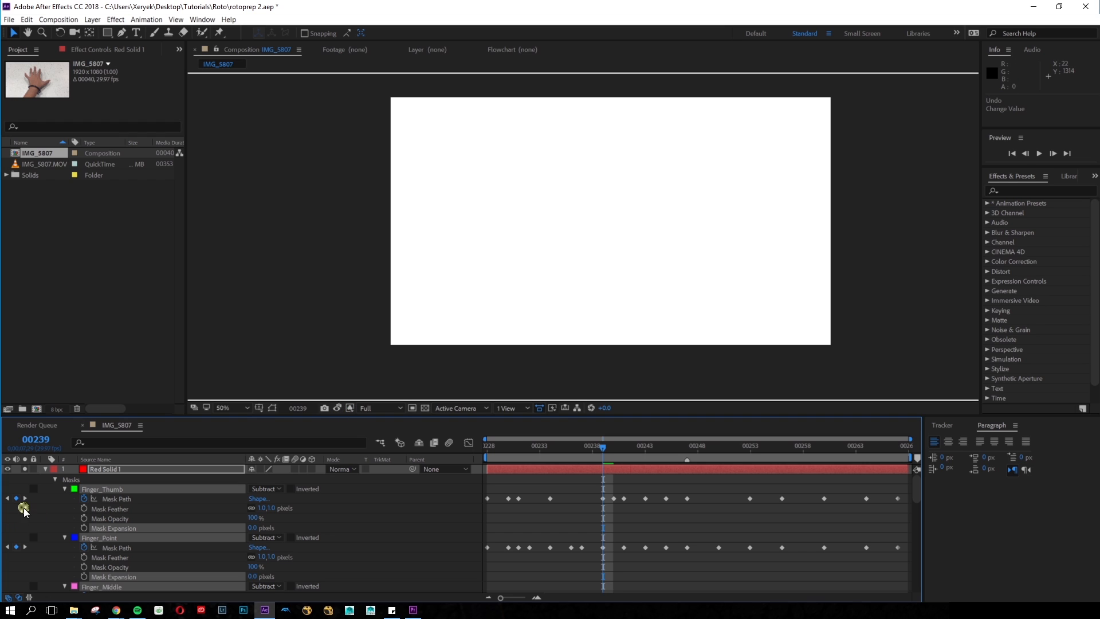
pyautogui.click(45, 469)
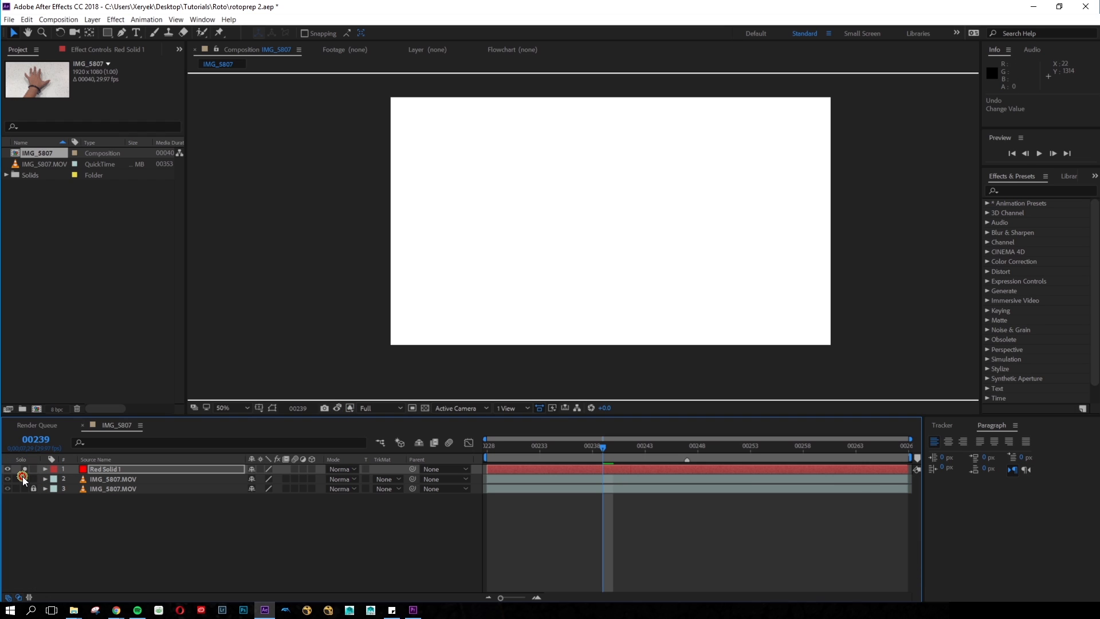
pyautogui.click(23, 477)
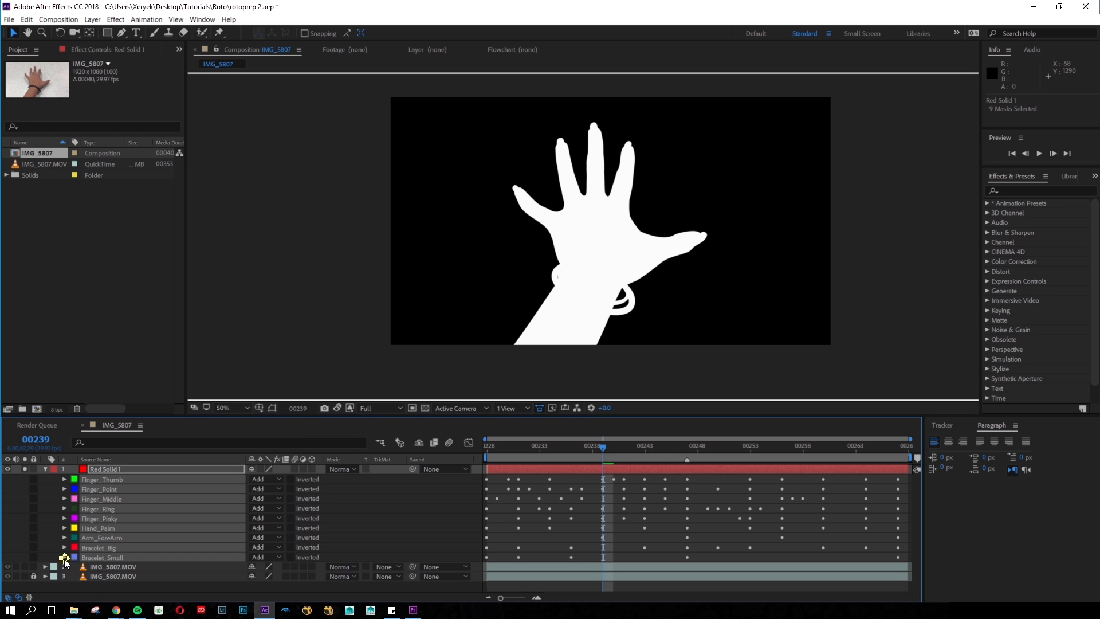
# Expand all the masks, try the Intersect and Lighten modes on them, and set their mode back to Add
pyautogui.click(64, 558)
pyautogui.click(270, 550)
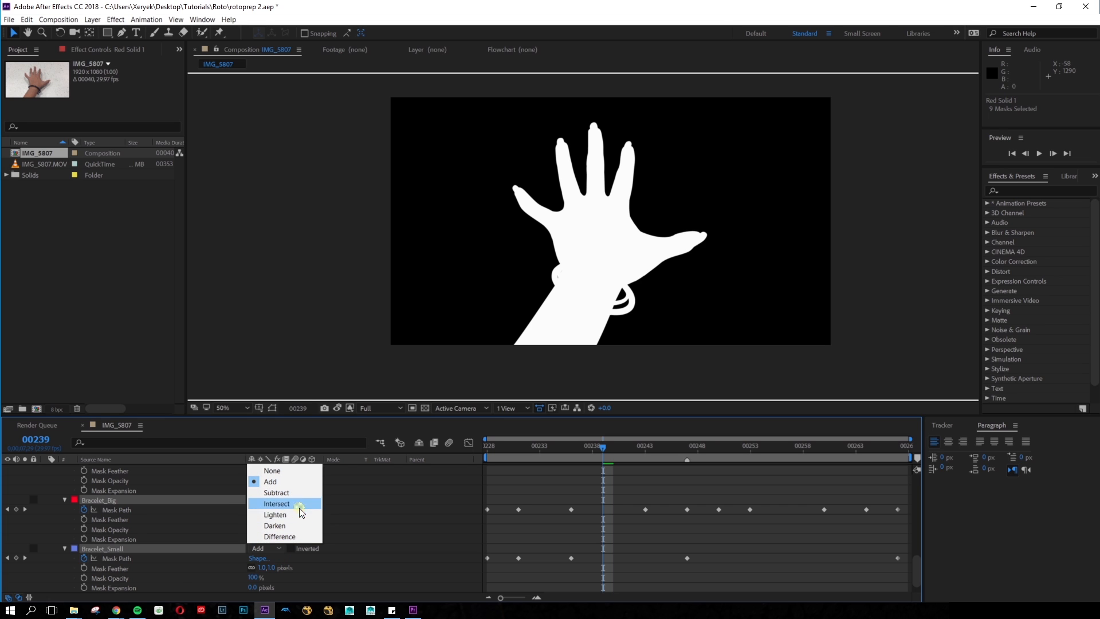
pyautogui.click(277, 504)
pyautogui.click(266, 500)
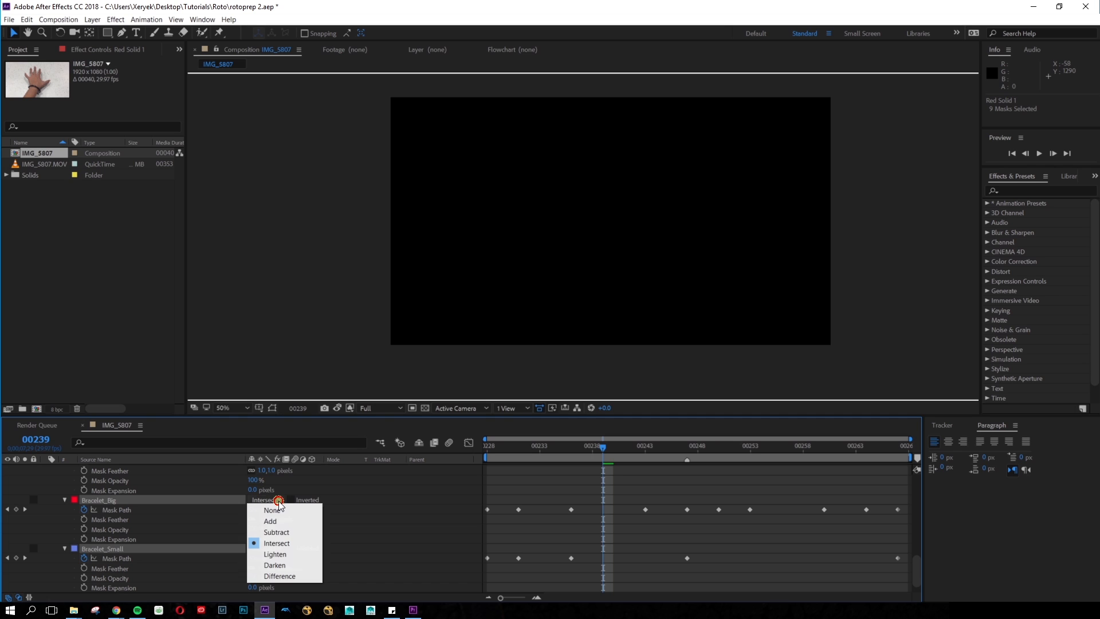
pyautogui.click(276, 548)
pyautogui.click(274, 499)
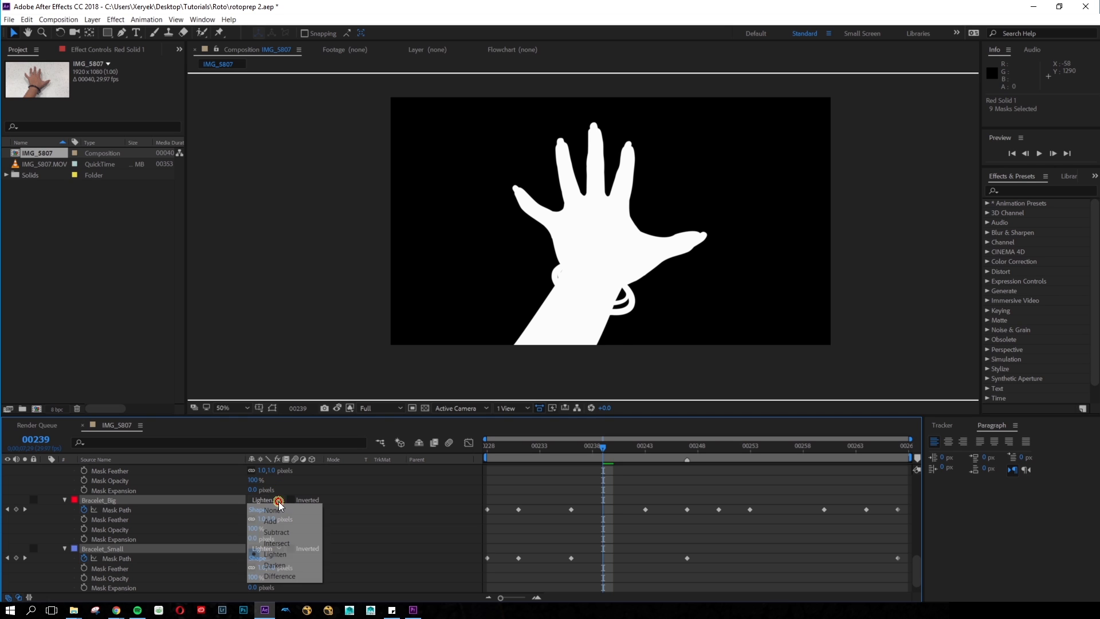
pyautogui.click(278, 522)
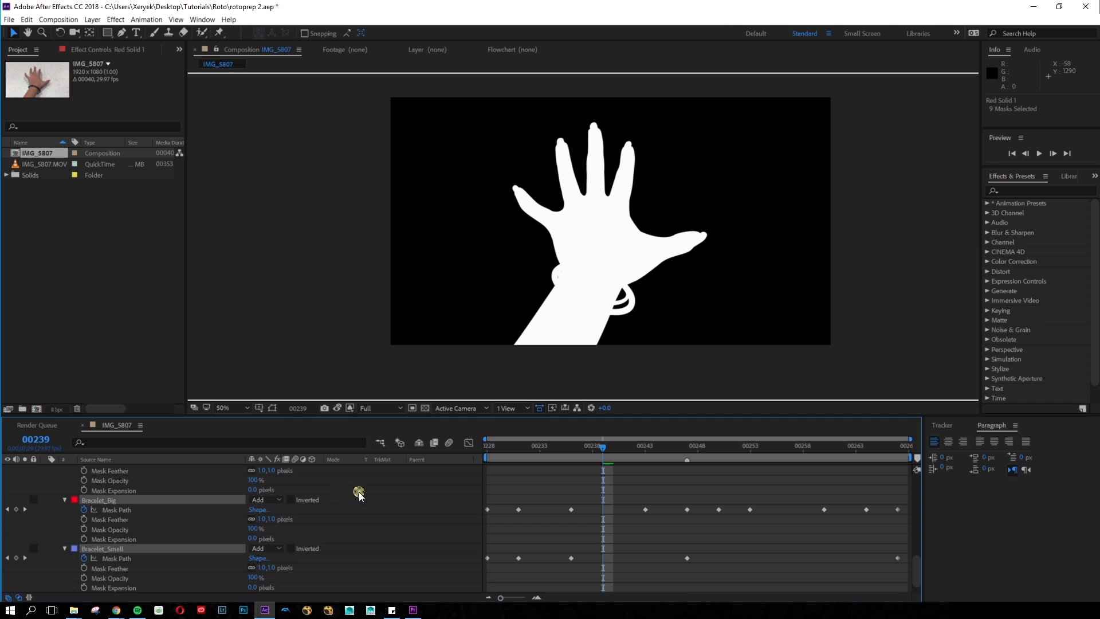
# Return from the alpha channel to the colour view and bring Red Solid 1's first masks into view
pyautogui.scroll(3, 356, 497)
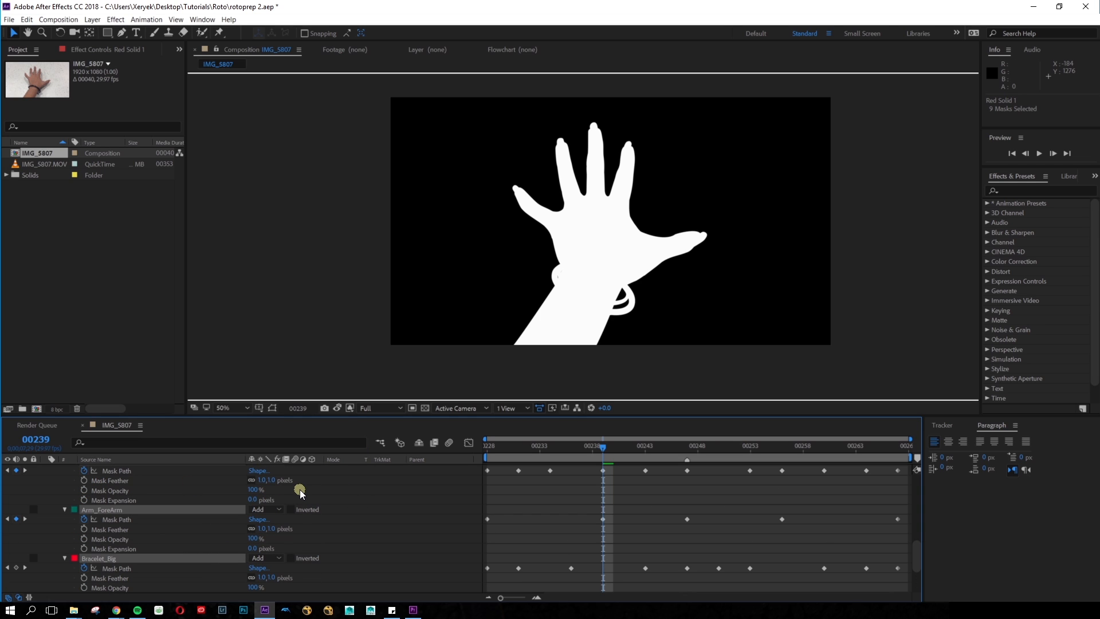
pyautogui.hotkey('alt', '4')
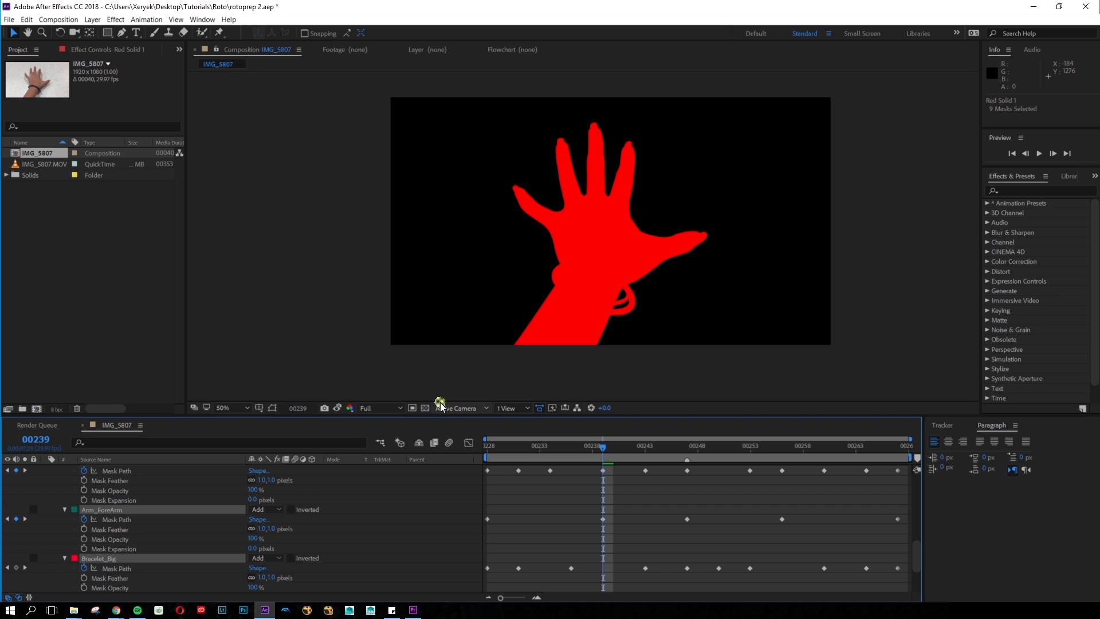
pyautogui.scroll(10, 34, 515)
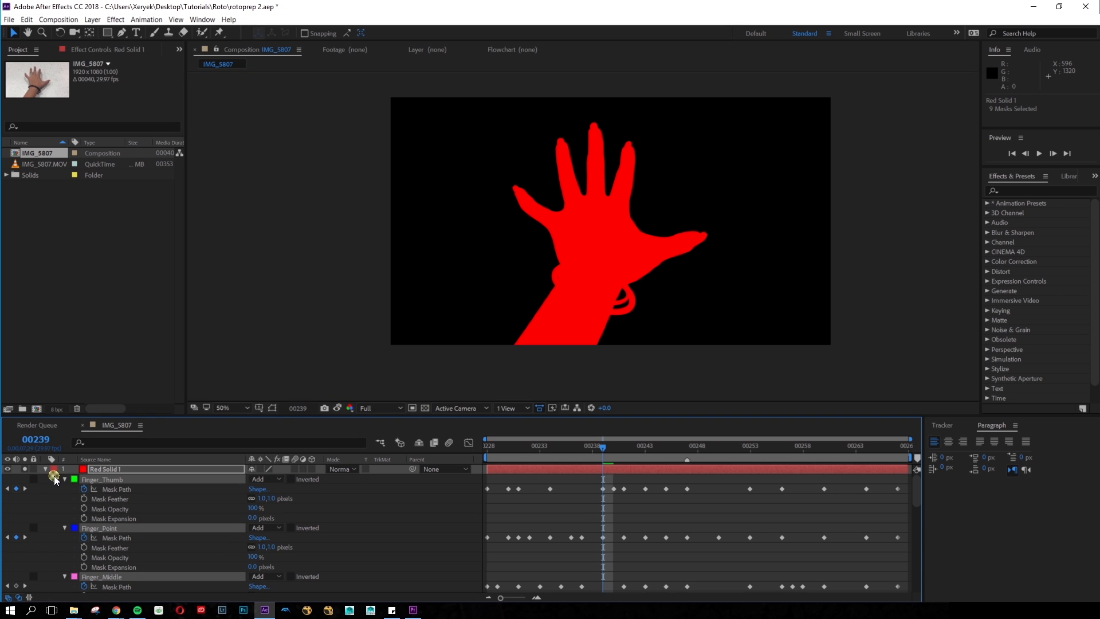
# Collapse Red Solid 1 and inspect the composition's alpha channel back to frame 235
pyautogui.click(45, 469)
pyautogui.click(67, 511)
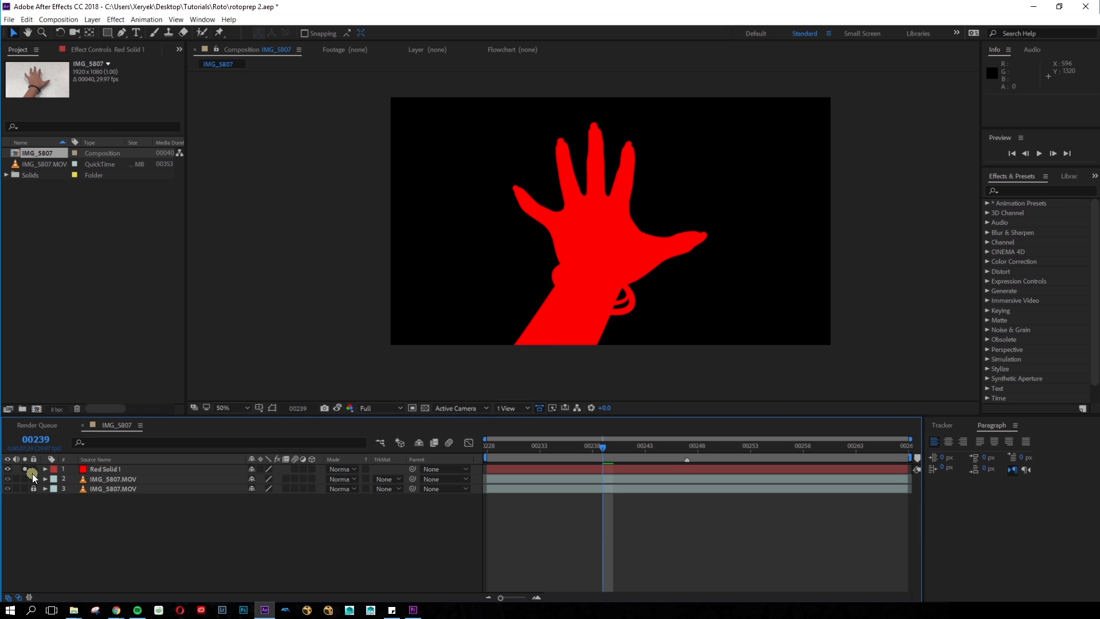
pyautogui.click(123, 479)
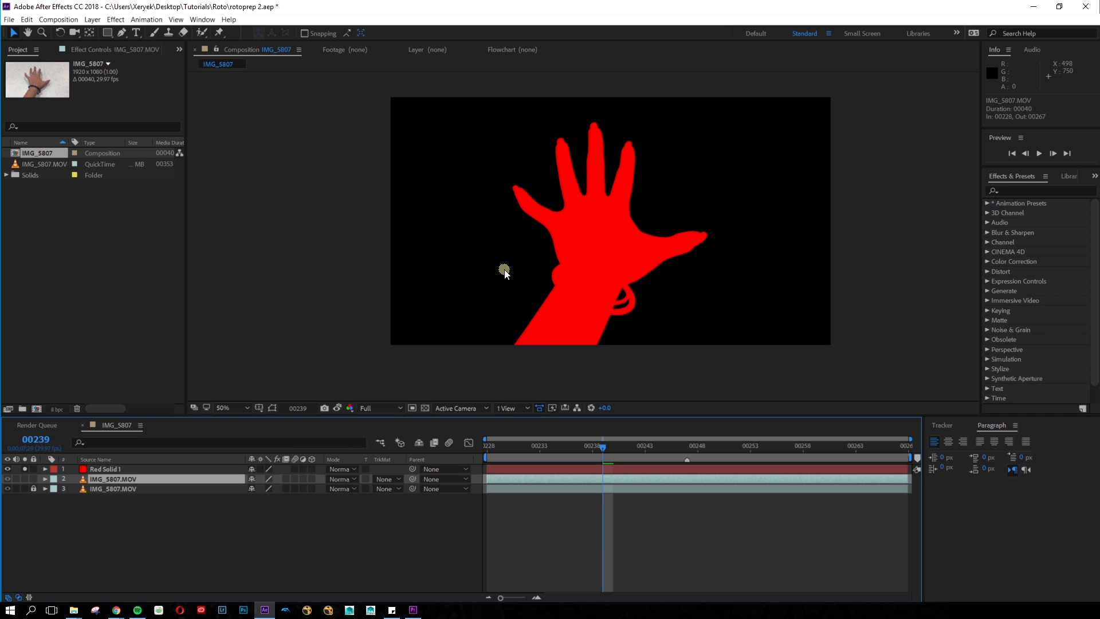
pyautogui.hotkey('alt', '4')
pyautogui.moveTo(610, 445); pyautogui.dragTo(562, 449)
pyautogui.click(221, 518)
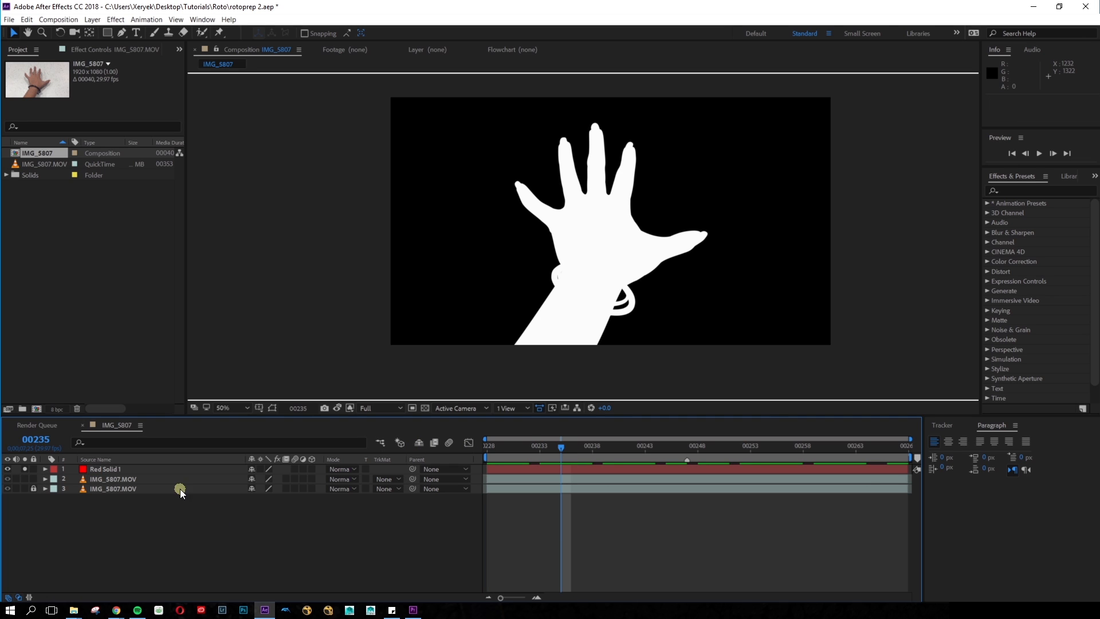
# Set the upper IMG_5807.MOV layer's track matte to Alpha Matte "Red Solid 1" in the colour view, and hide the bottom footage layer
pyautogui.click(147, 481)
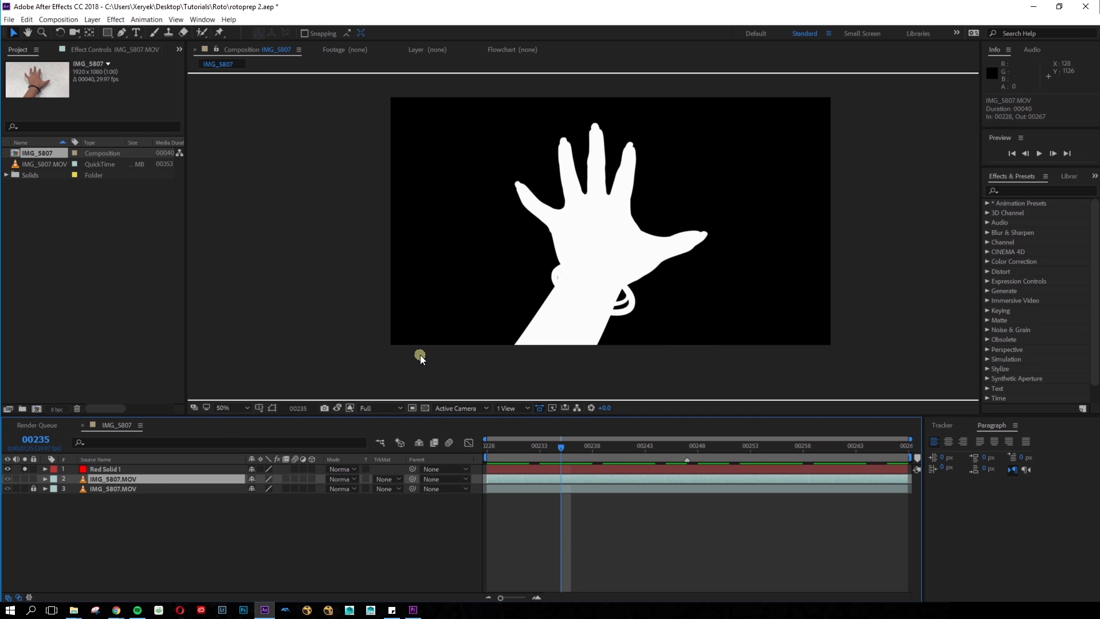
pyautogui.hotkey('alt', '4')
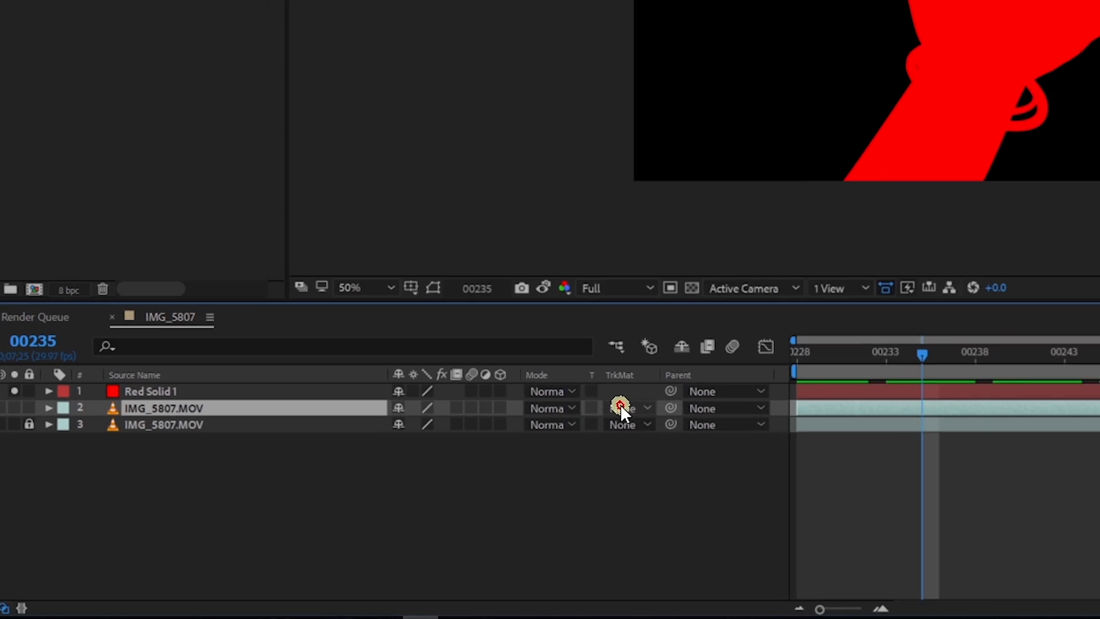
pyautogui.click(386, 478)
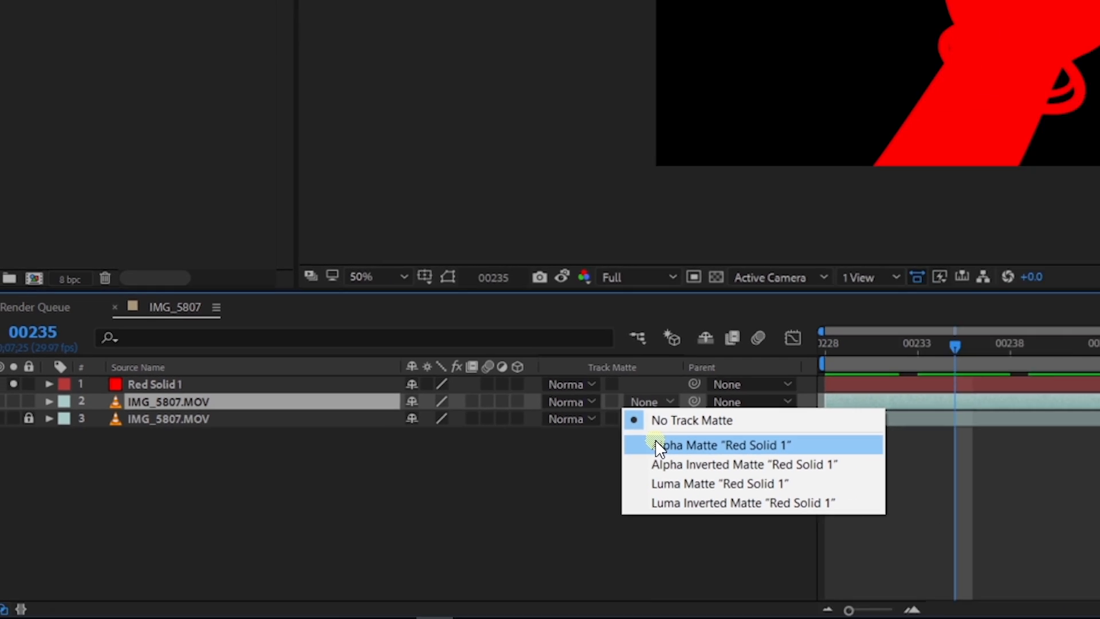
pyautogui.click(835, 405)
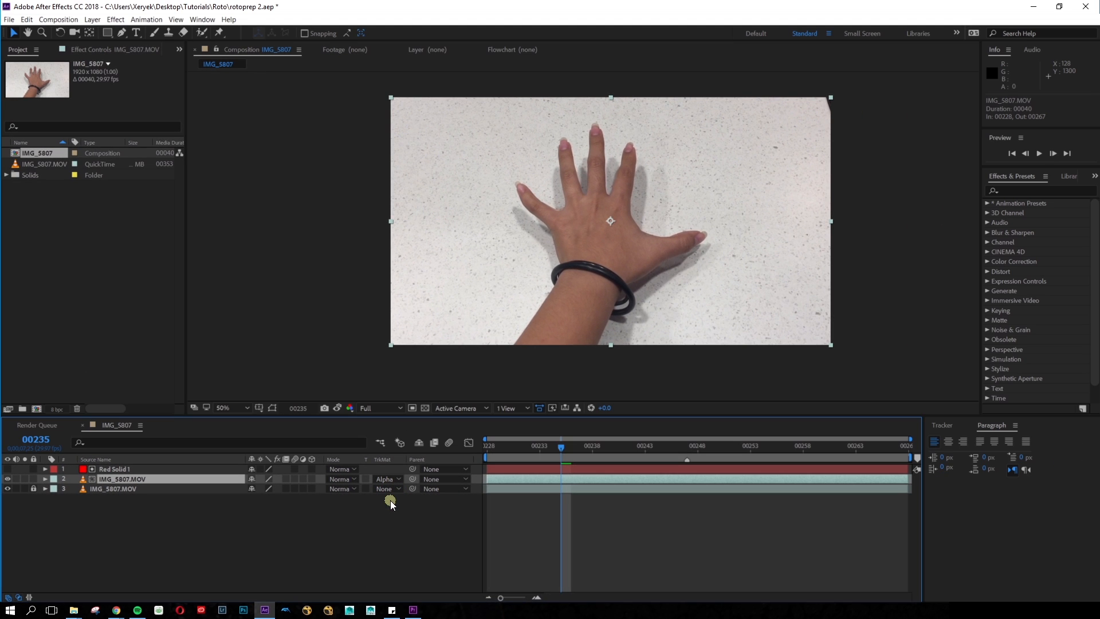
pyautogui.click(6, 489)
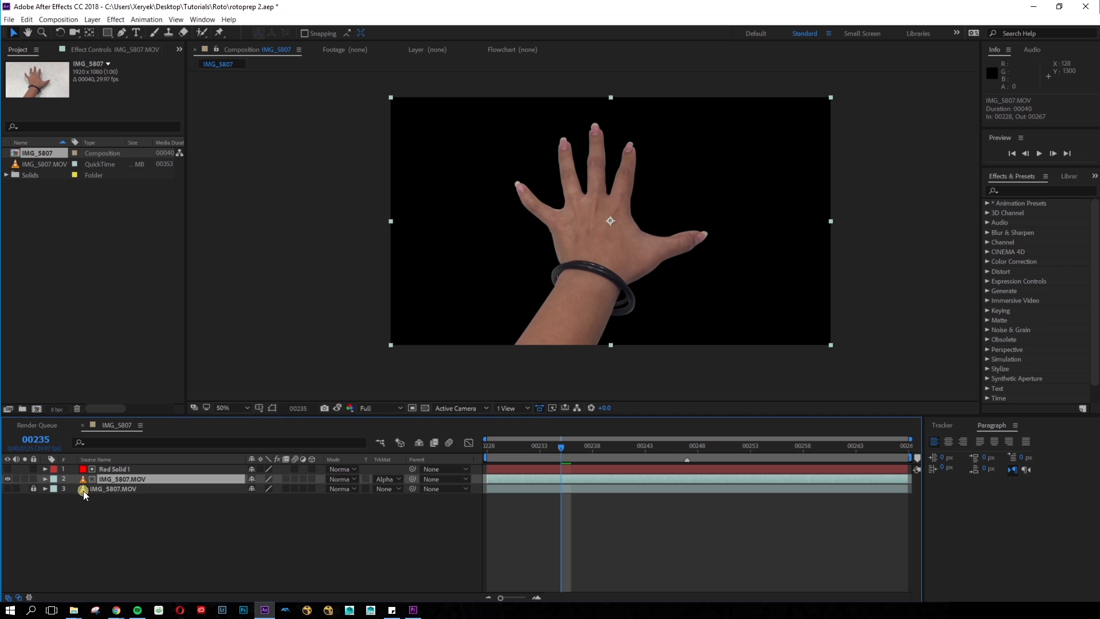
# Scrub through the matted hand up to frame 267 and preview the cutout in motion at 100%
pyautogui.moveTo(547, 447); pyautogui.dragTo(952, 435)
pyautogui.scroll(1, 519, 269)
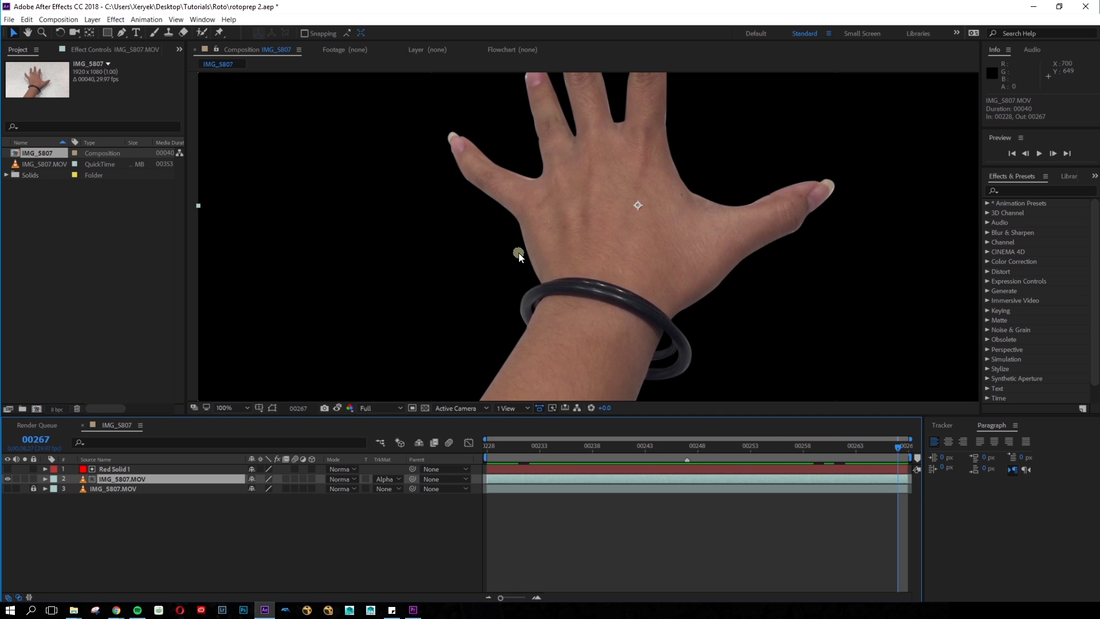
pyautogui.moveTo(542, 216); pyautogui.dragTo(518, 272)
pyautogui.press('space')
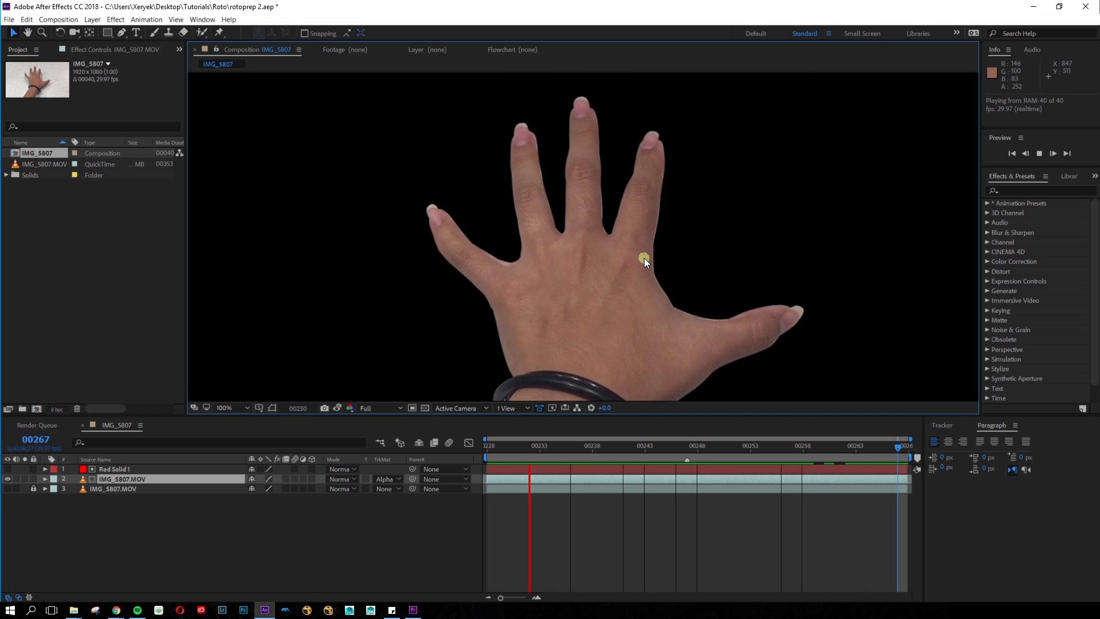
pyautogui.press('space')
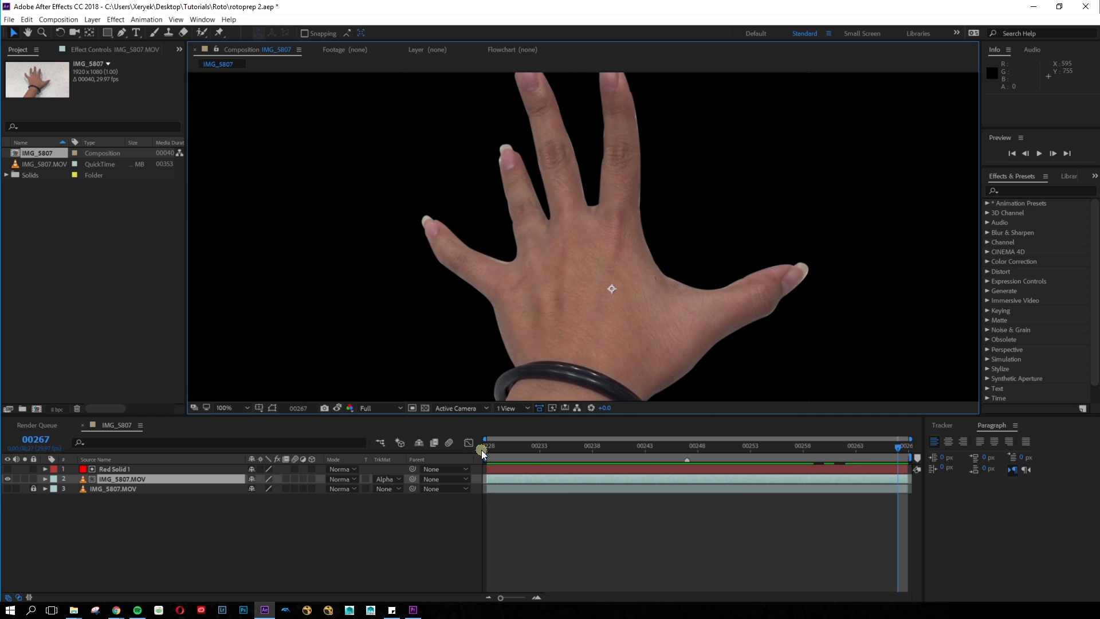
# Examine the cutout's edges around the little finger and side of the hand at 200%, comparing frames 229 to 235
pyautogui.moveTo(493, 445); pyautogui.dragTo(556, 437)
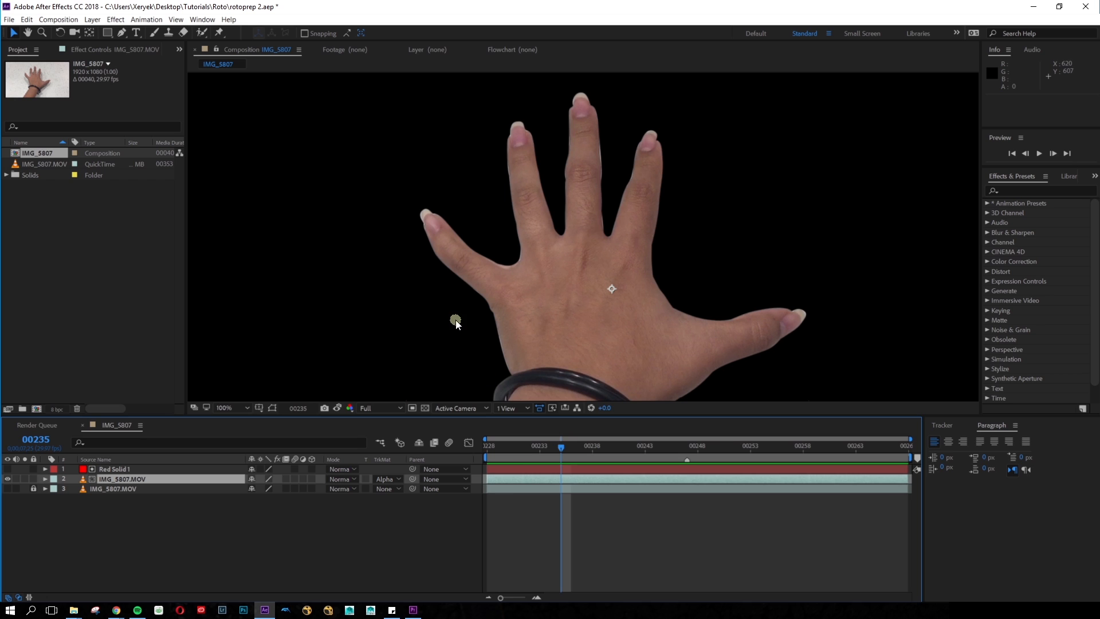
pyautogui.press('.')
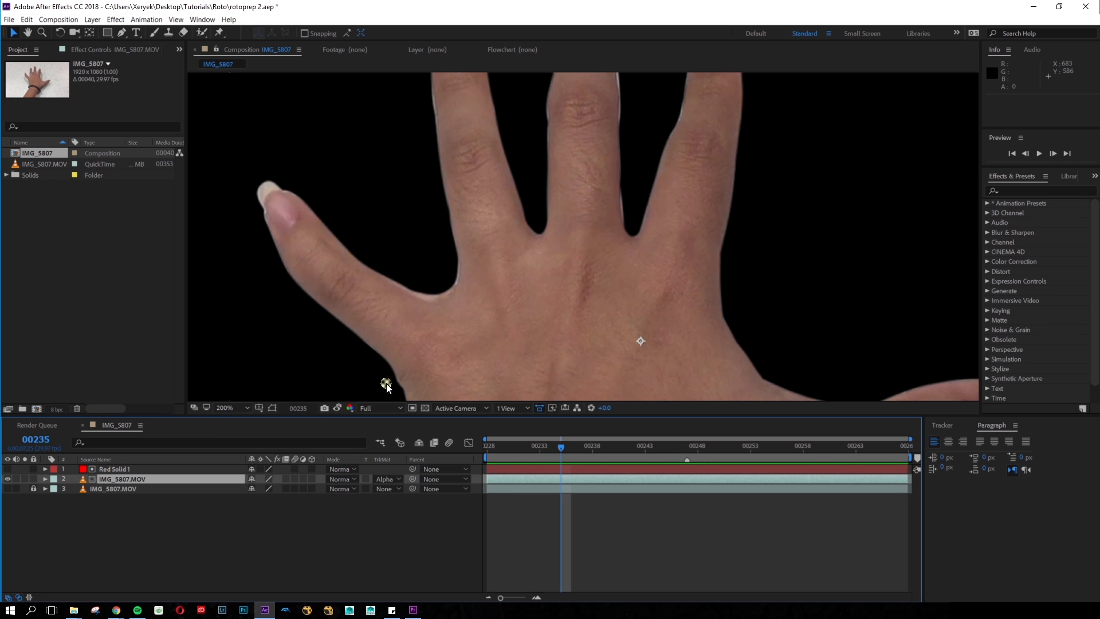
pyautogui.moveTo(458, 302); pyautogui.dragTo(537, 183)
pyautogui.moveTo(565, 448); pyautogui.dragTo(555, 449)
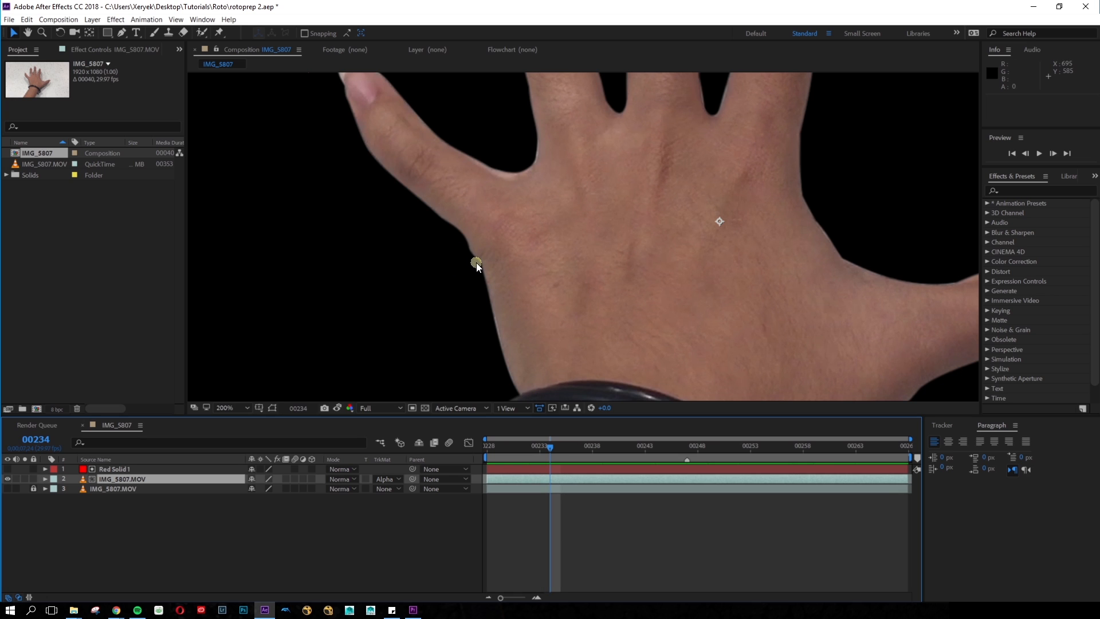
pyautogui.moveTo(553, 448); pyautogui.dragTo(497, 445)
pyautogui.press('space')
pyautogui.moveTo(429, 230); pyautogui.dragTo(509, 333)
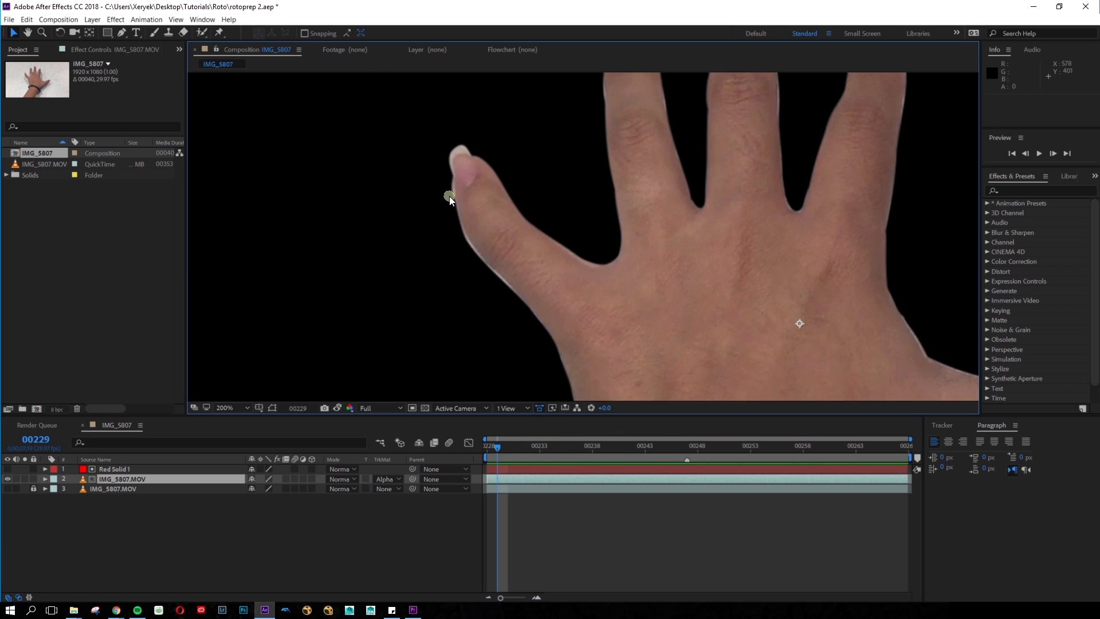
pyautogui.moveTo(489, 452); pyautogui.dragTo(538, 458)
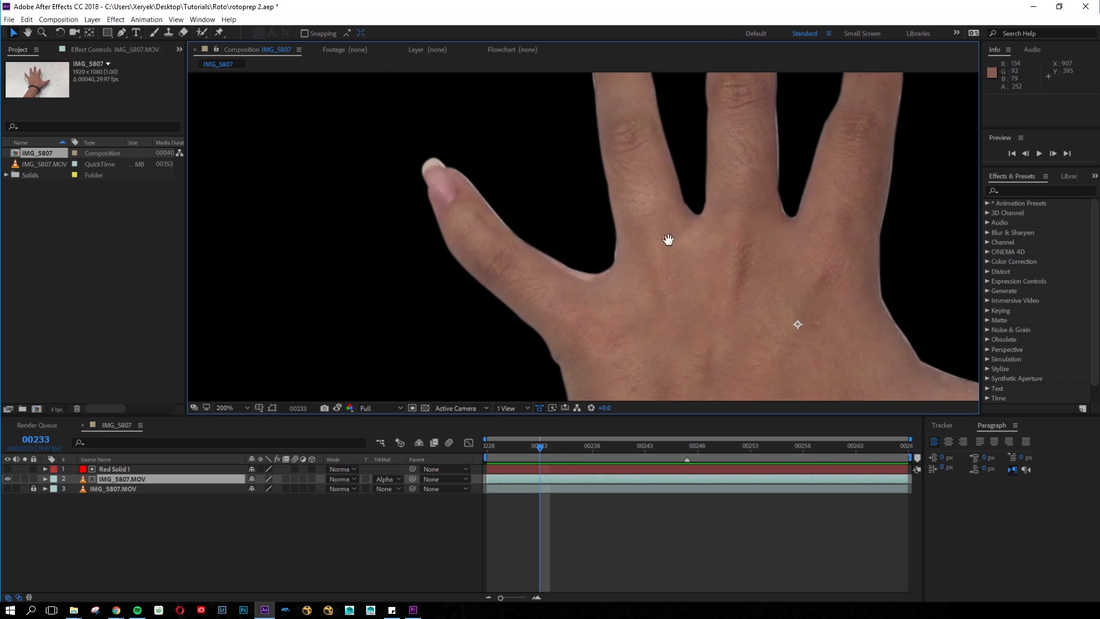